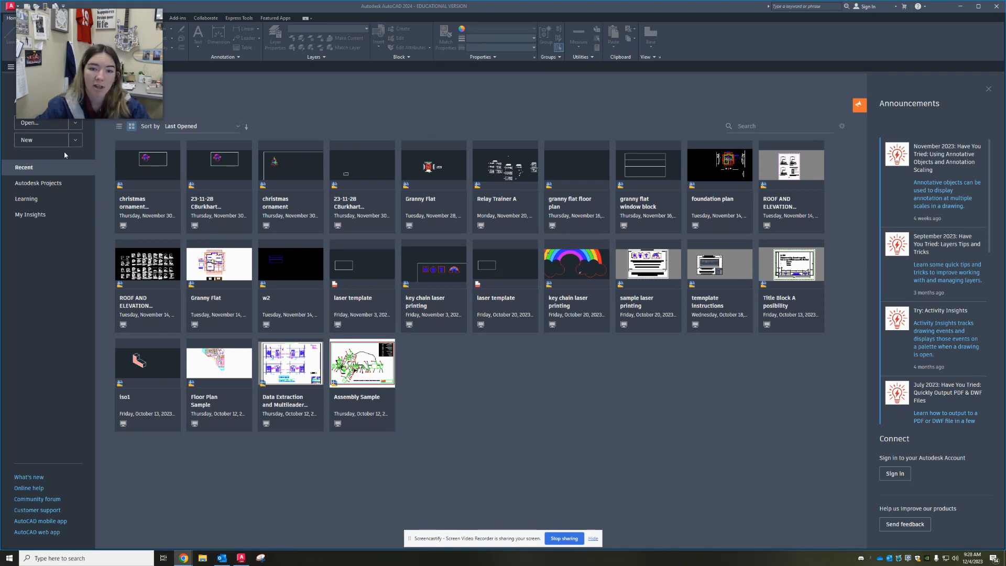
Start a new drawing from the acad.dwt template
click(76, 140)
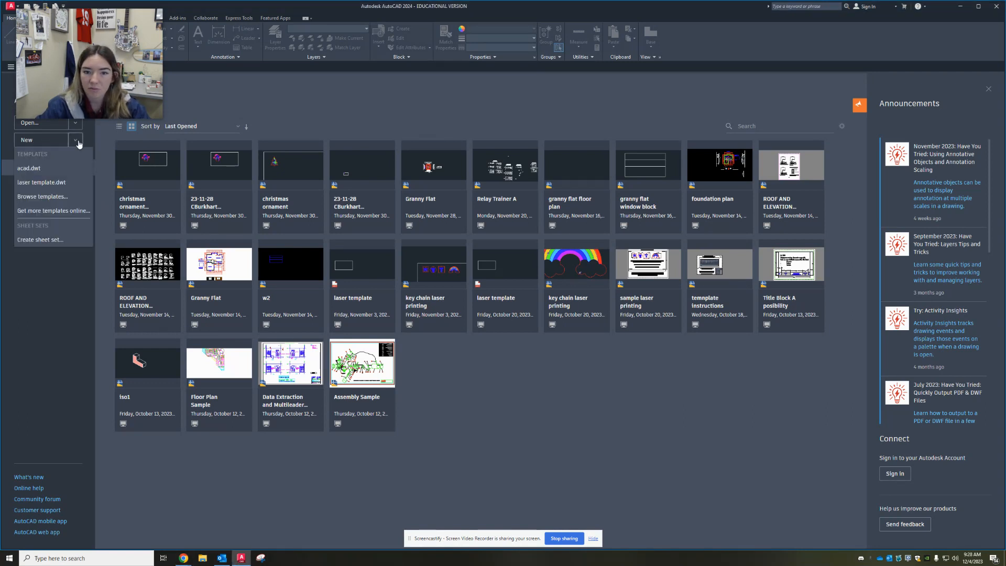
click(26, 167)
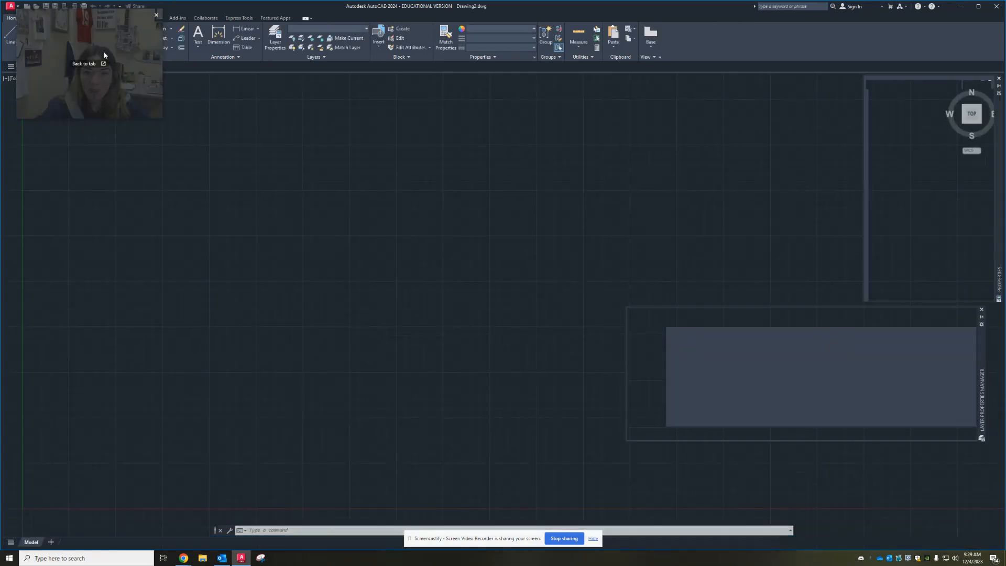
mouse_move(116, 73)
mouse_down()
mouse_move(257, 71)
mouse_move(221, 57)
mouse_up()
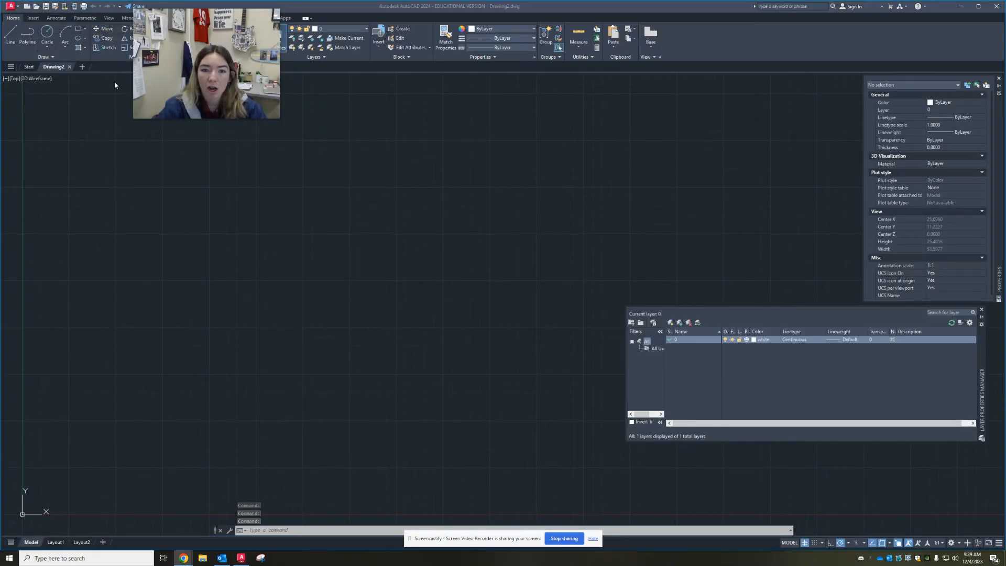
mouse_move(187, 100)
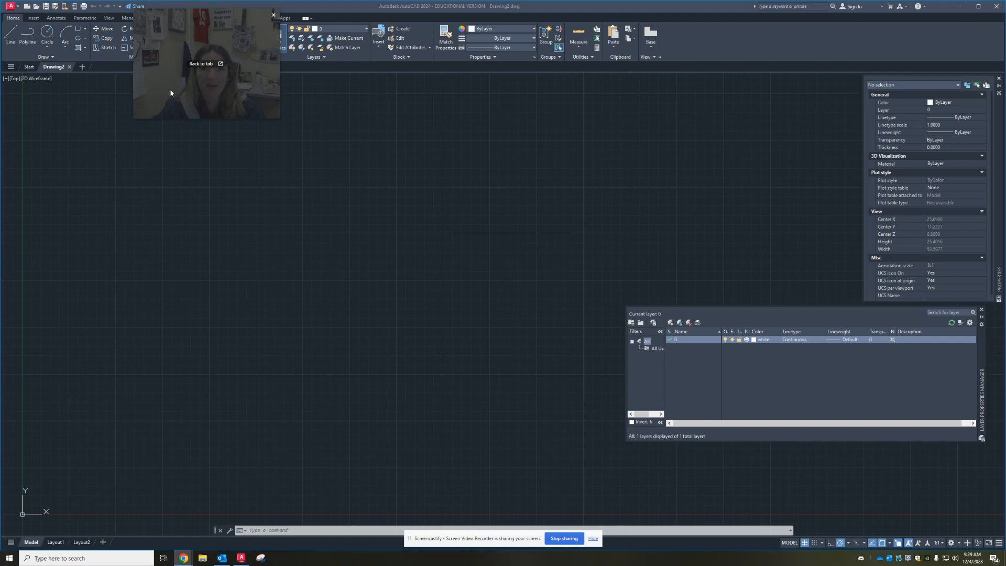
drag(170, 92, 48, 90)
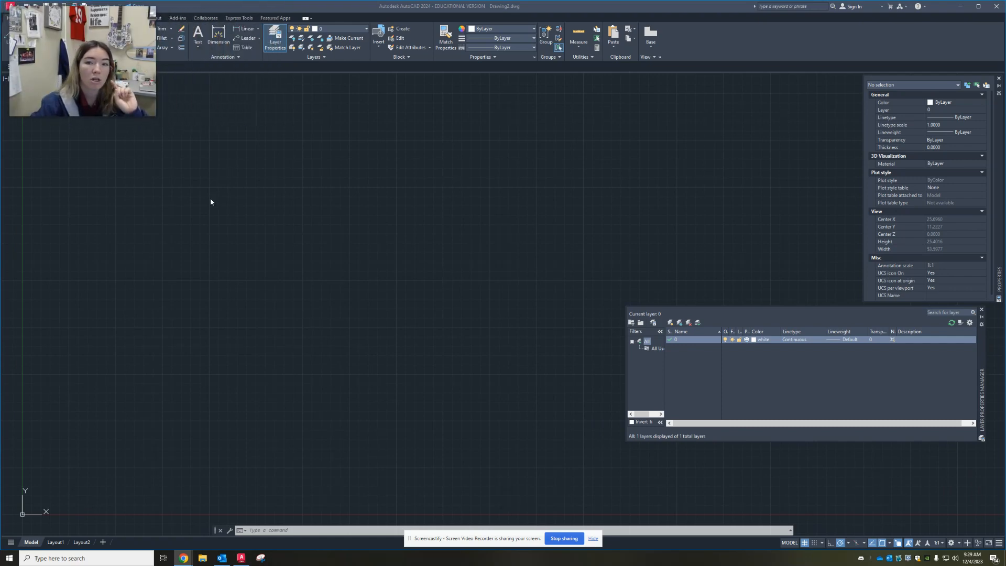
Close the Layer Properties Manager and the Properties palette to clear the drawing area
click(279, 43)
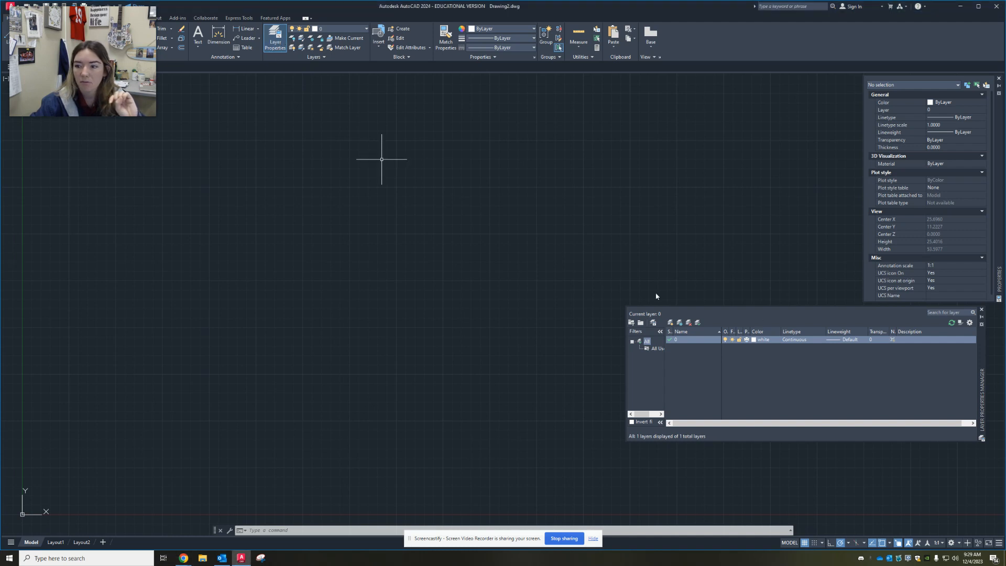
click(981, 310)
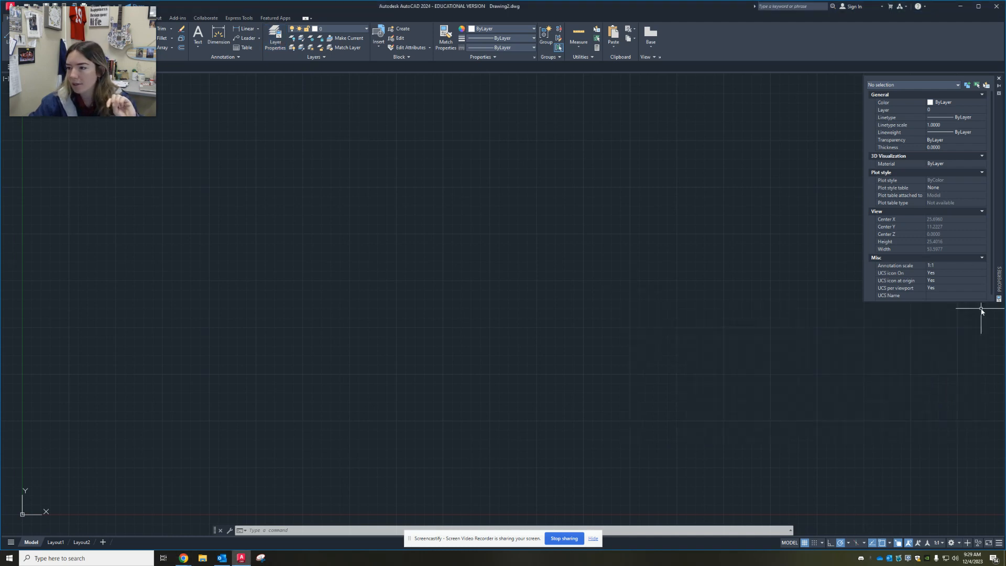
click(998, 79)
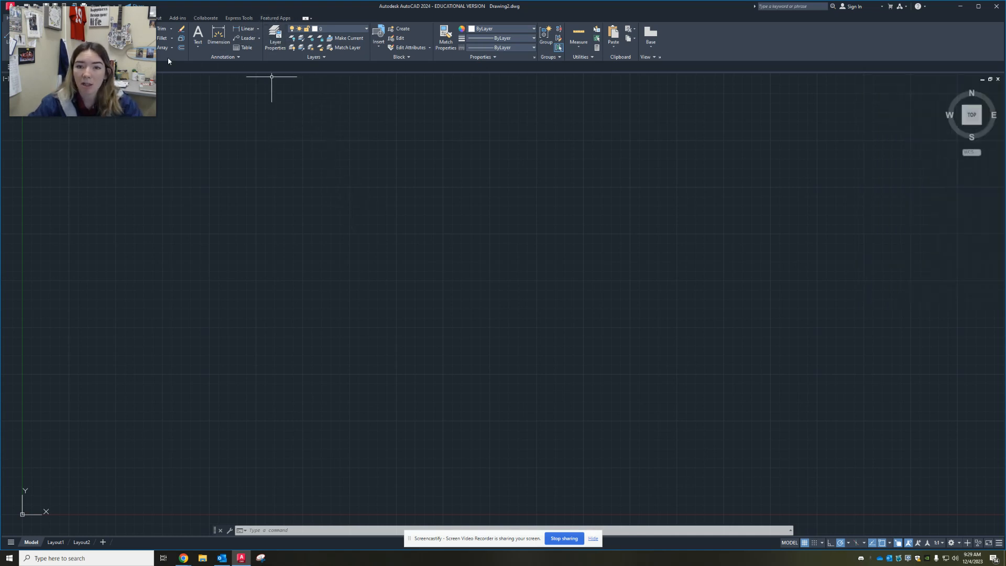
drag(50, 49, 46, 117)
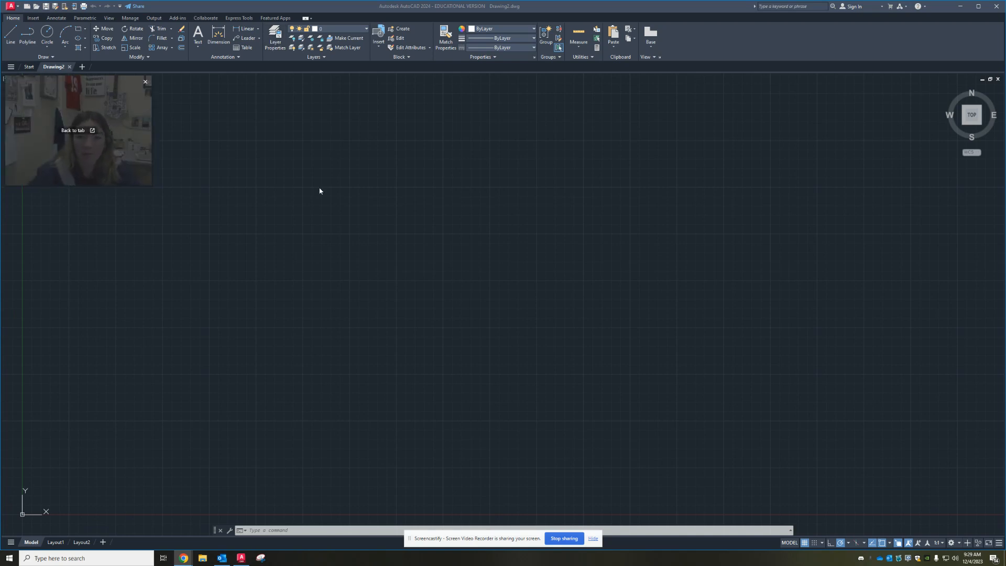
Open the Layer Properties Manager with the LAYER command and create four new layers
click(327, 202)
text(la)
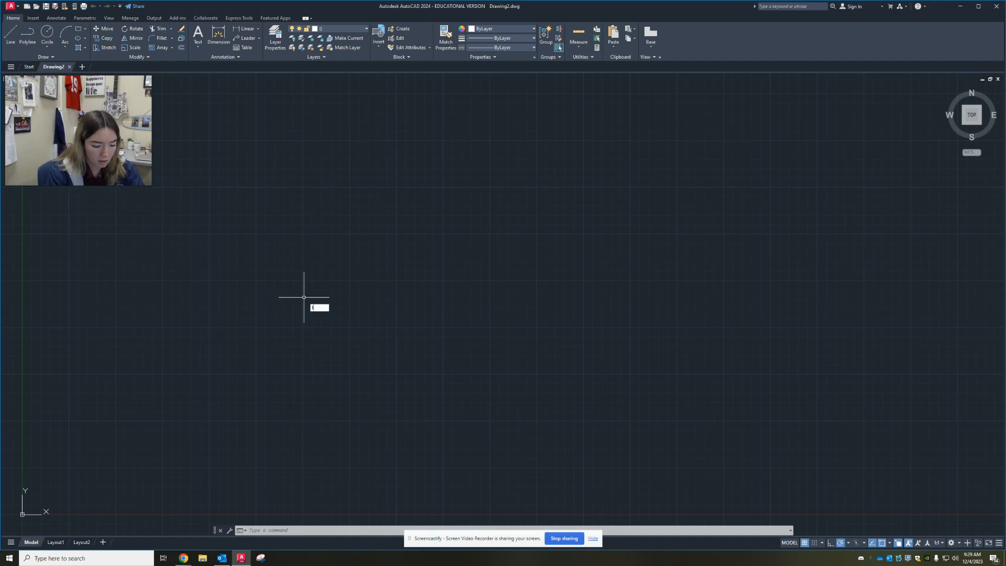
key(Return)
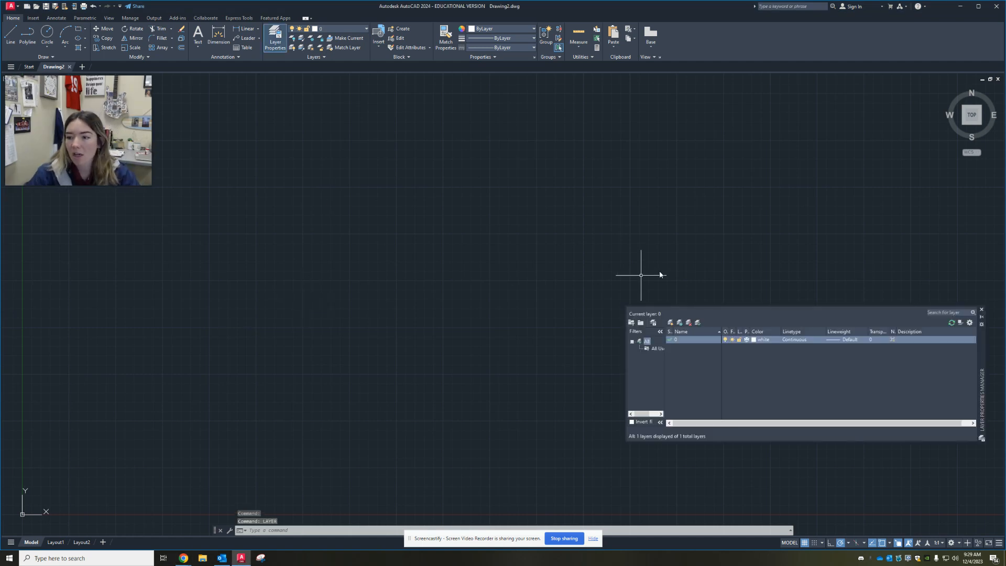
drag(977, 355, 586, 162)
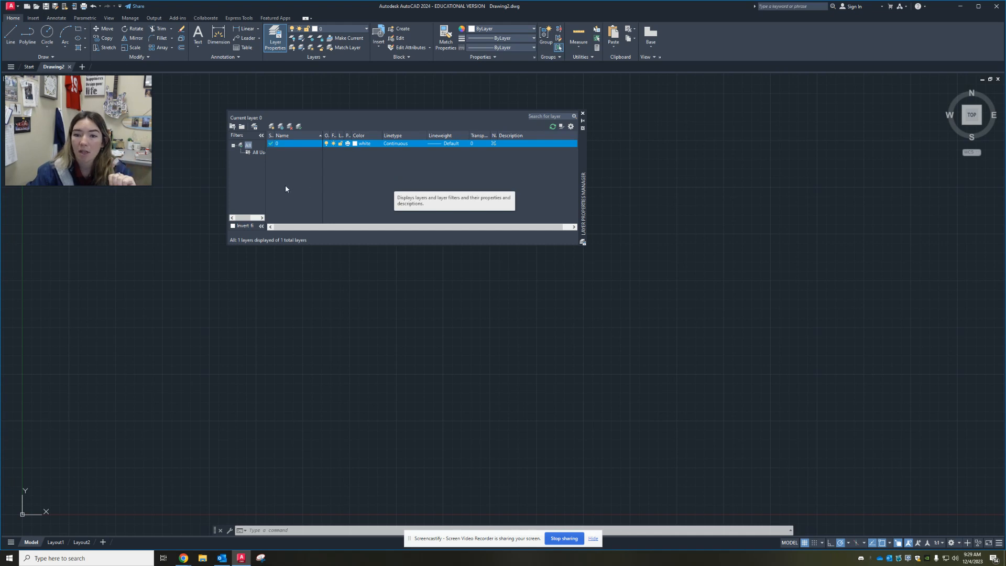
click(272, 127)
click(272, 128)
click(273, 128)
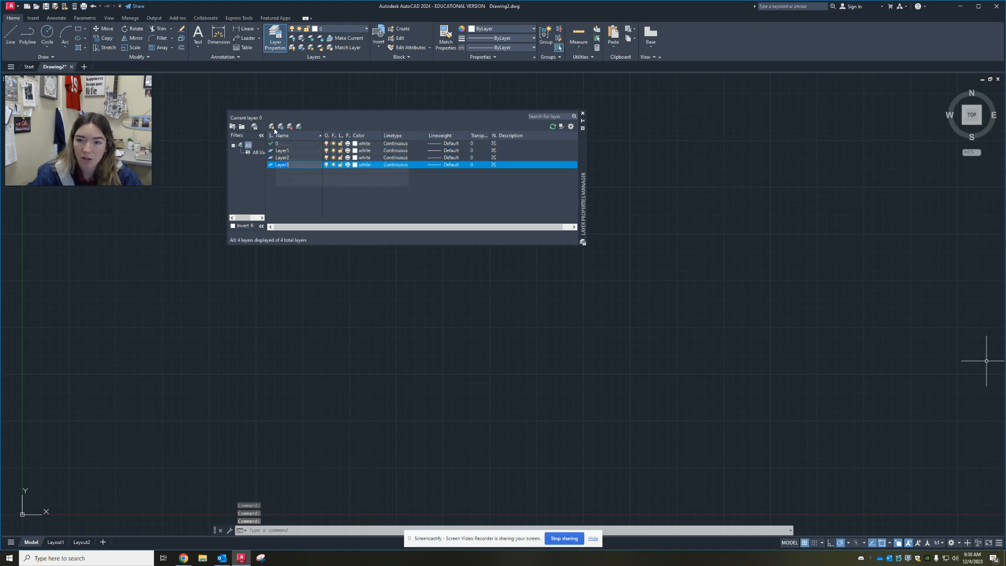
click(272, 127)
Rename the first new layer, Layer1, as CUT
click(293, 151)
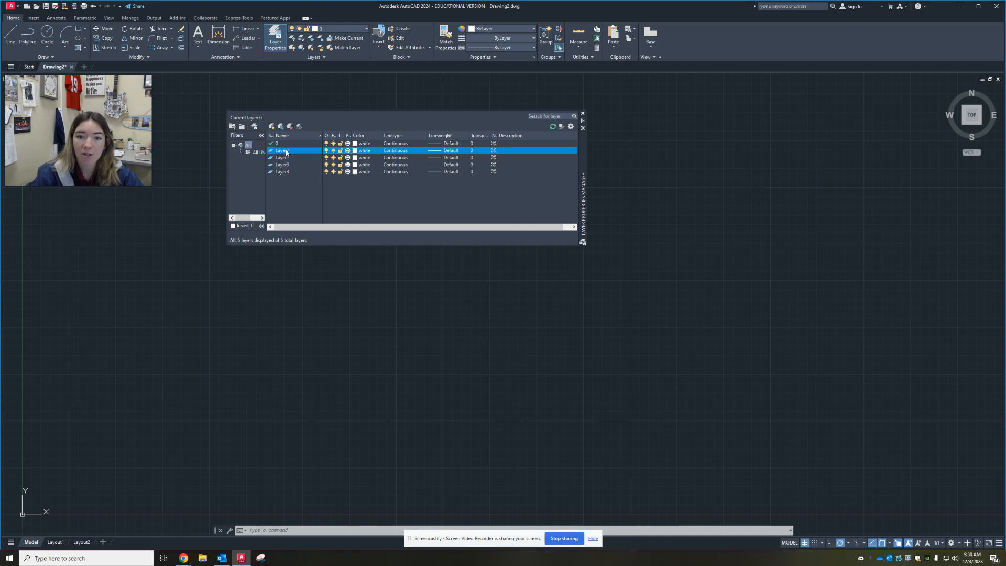
right_click(286, 153)
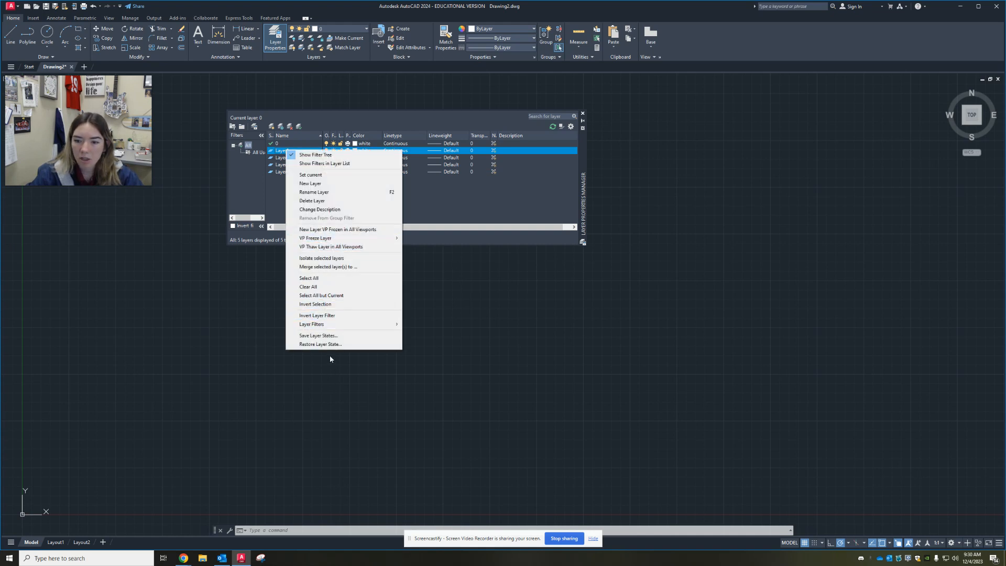
click(320, 192)
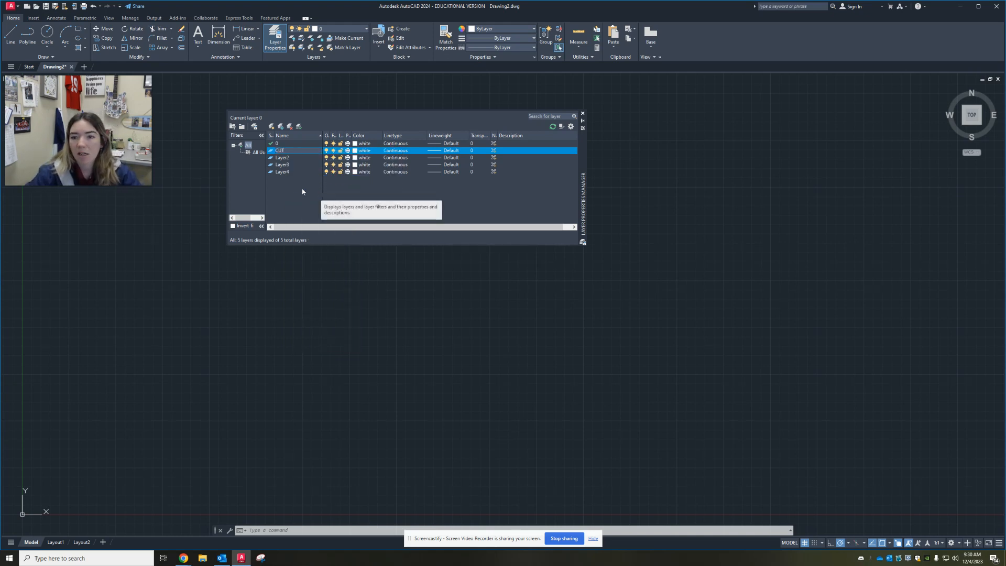
text(CUT)
key(Return)
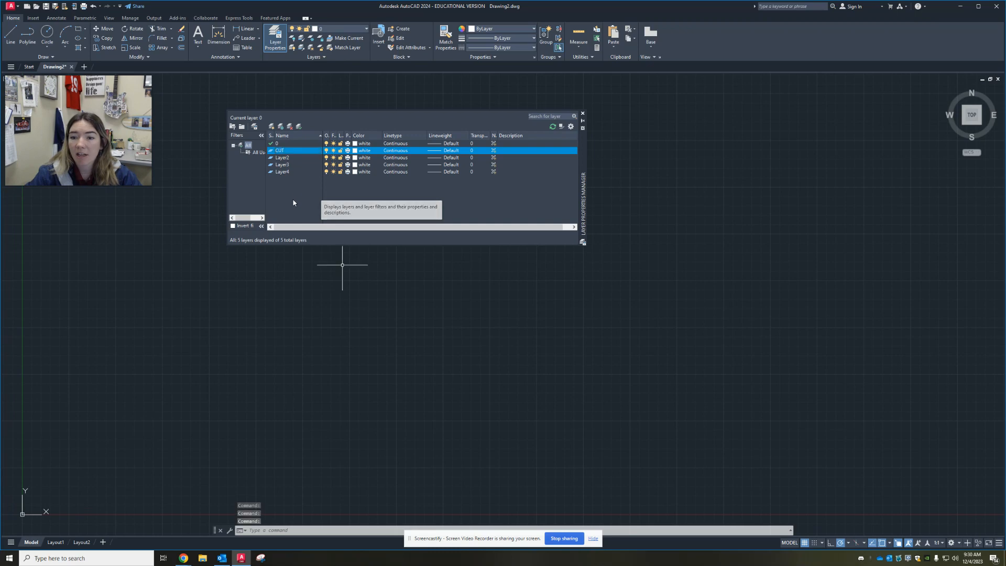
Set the CUT layer's color to the standard red from the basic index colors
click(355, 150)
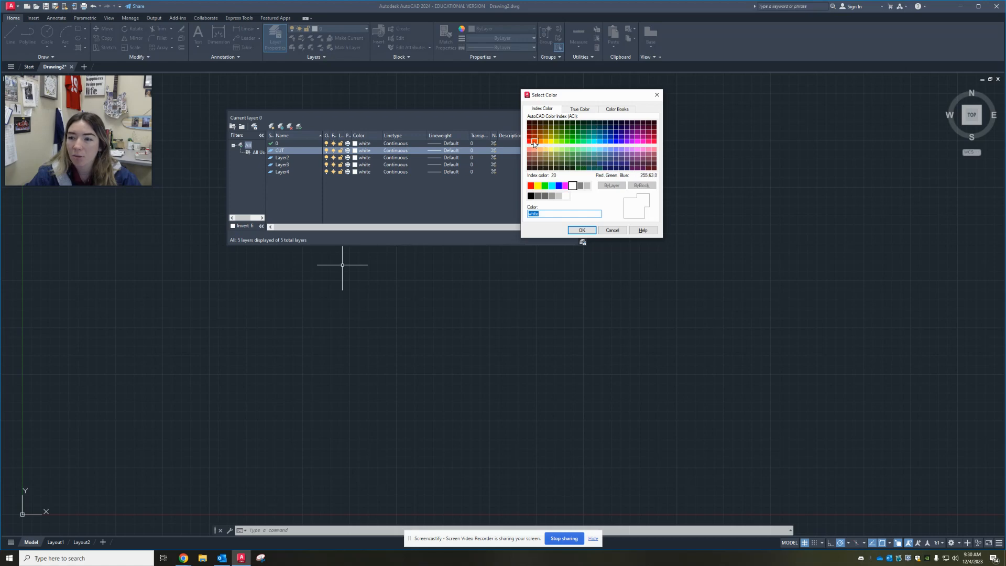
click(530, 141)
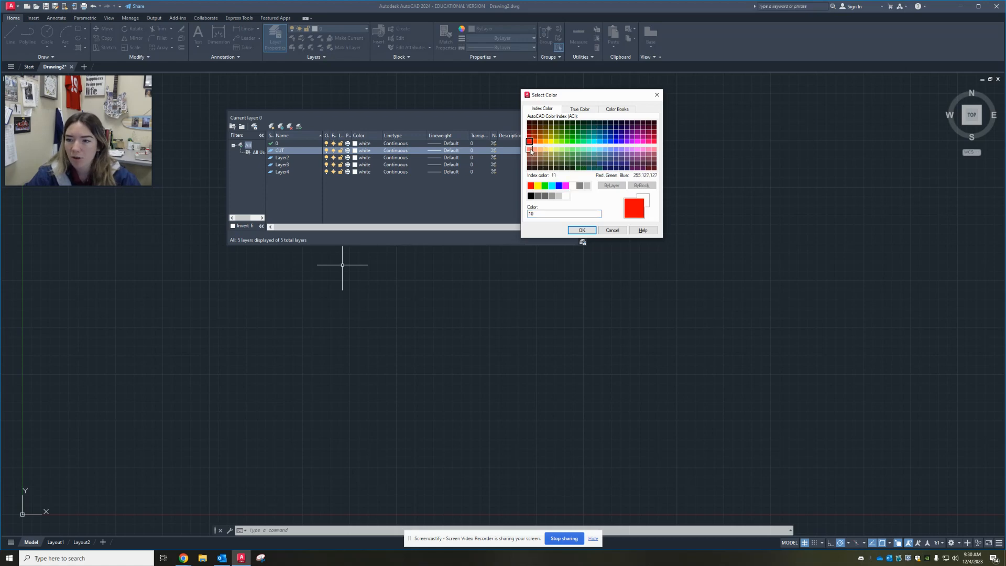
click(531, 186)
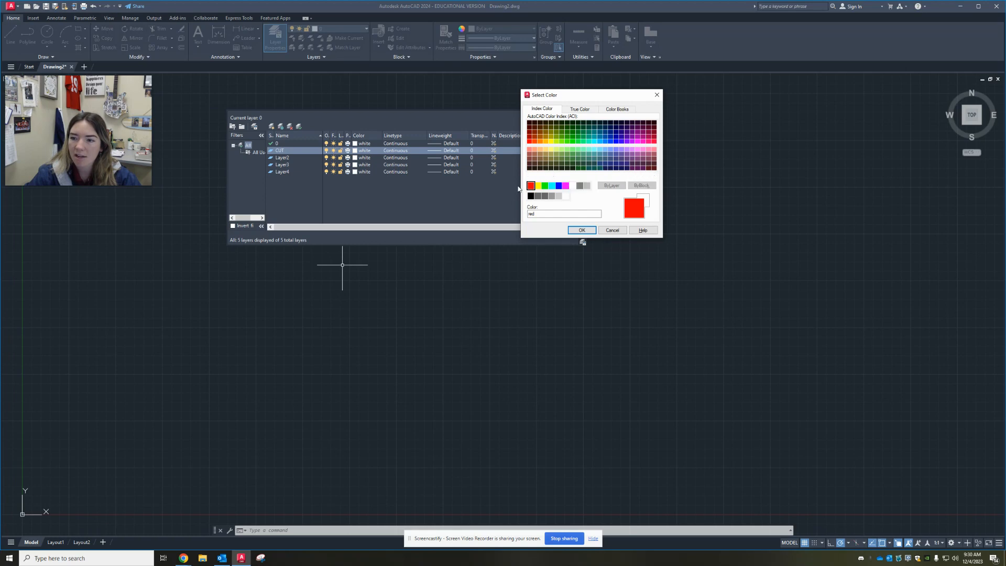
click(543, 186)
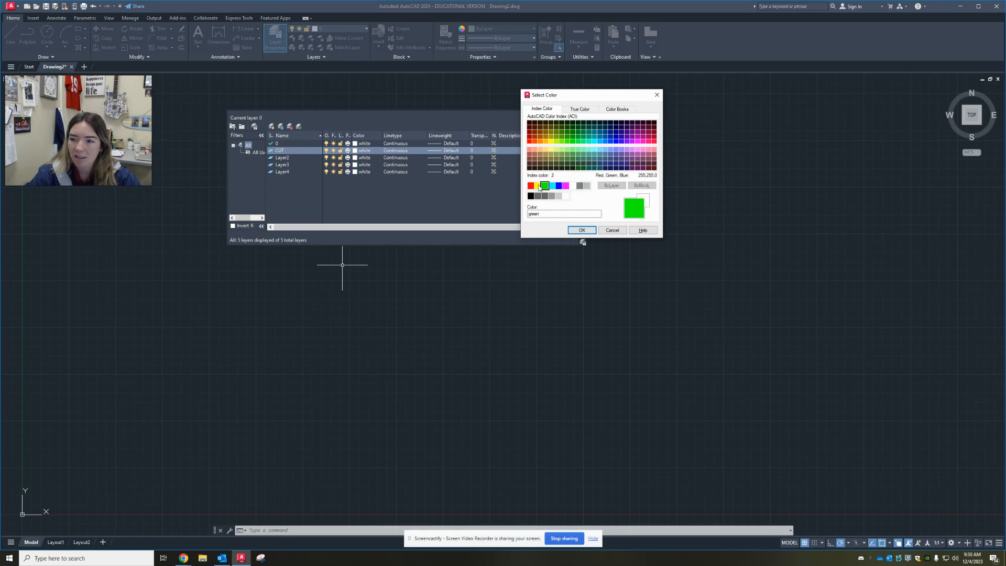
click(537, 185)
click(551, 185)
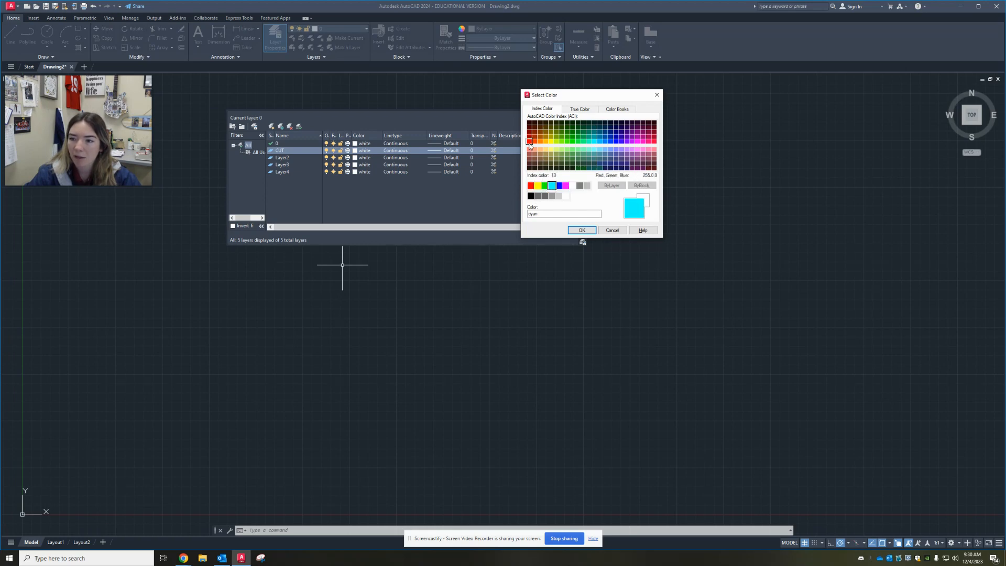
click(530, 141)
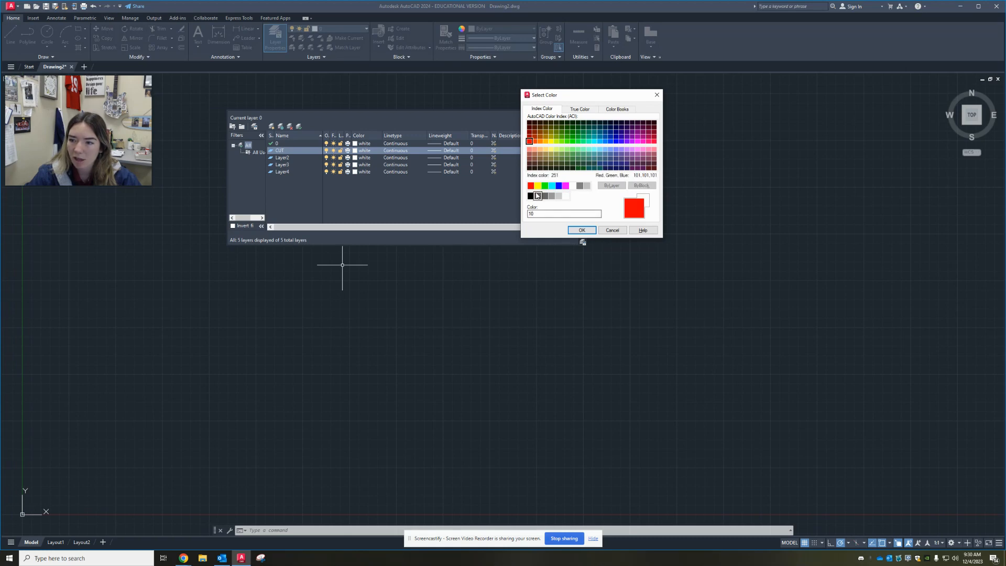
click(551, 186)
click(537, 185)
click(544, 186)
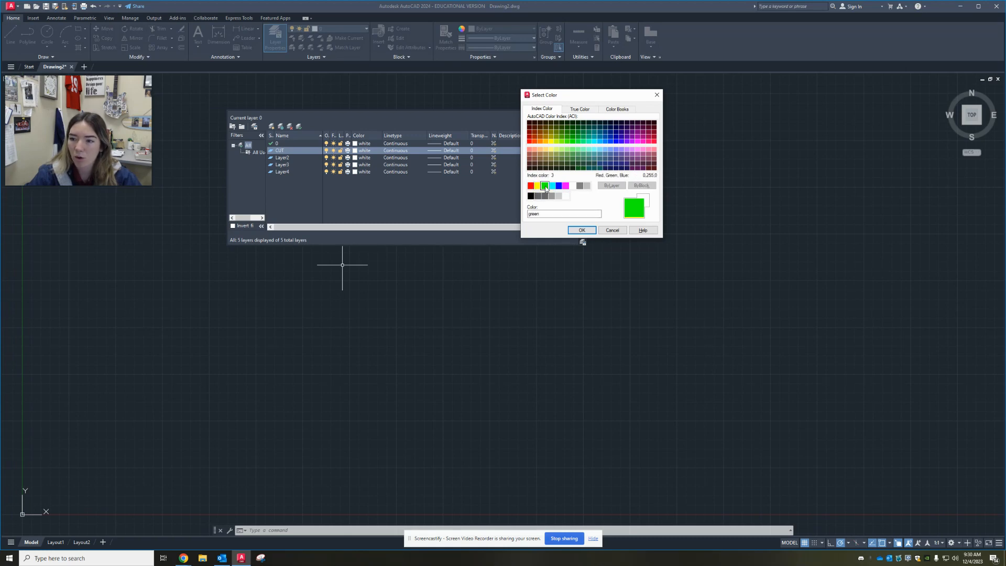
click(531, 186)
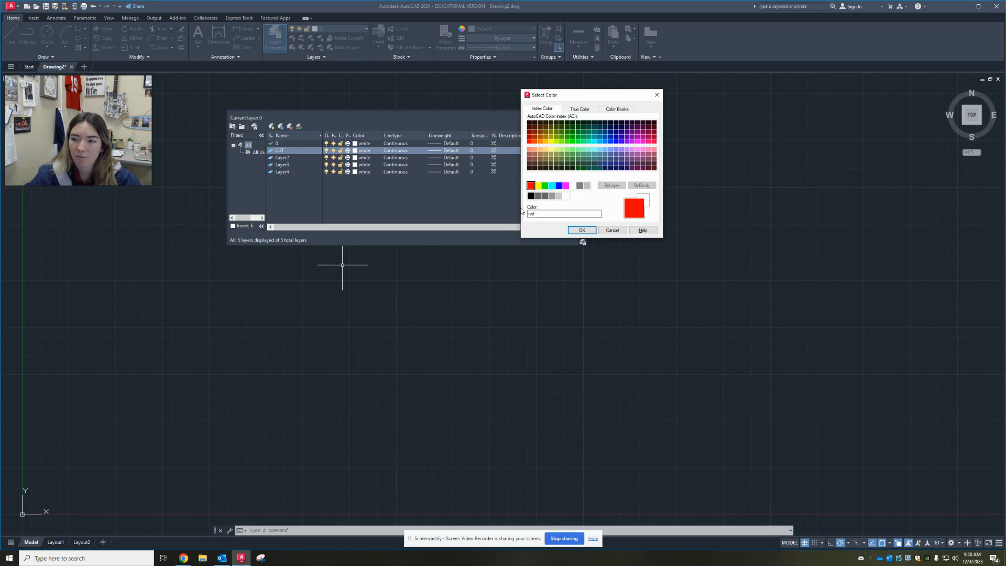
click(581, 230)
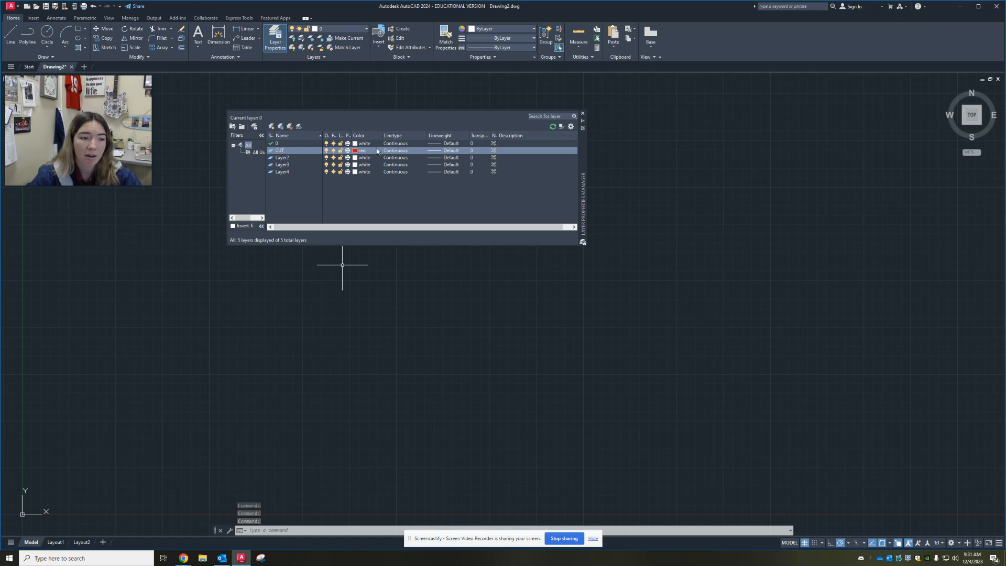
Set the CUT layer's lineweight to 0.000"
click(448, 151)
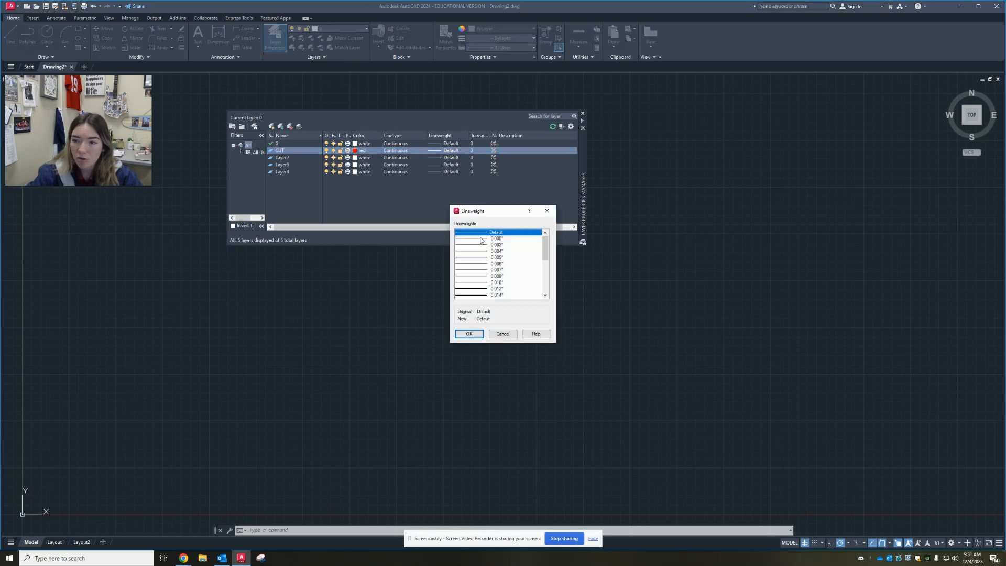
click(482, 239)
click(469, 334)
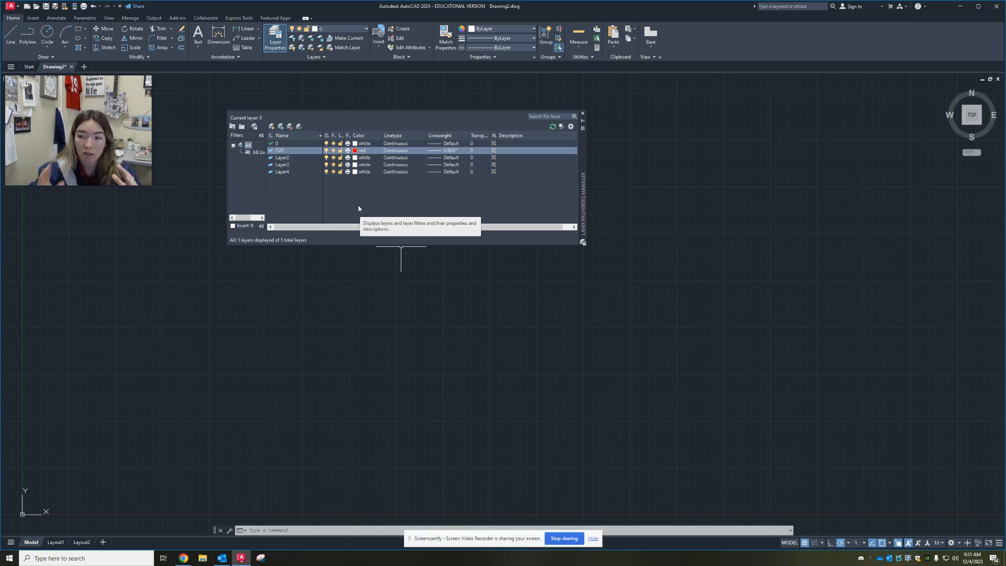
Rename Layer2 as HEAVY ENGRAVING
click(279, 159)
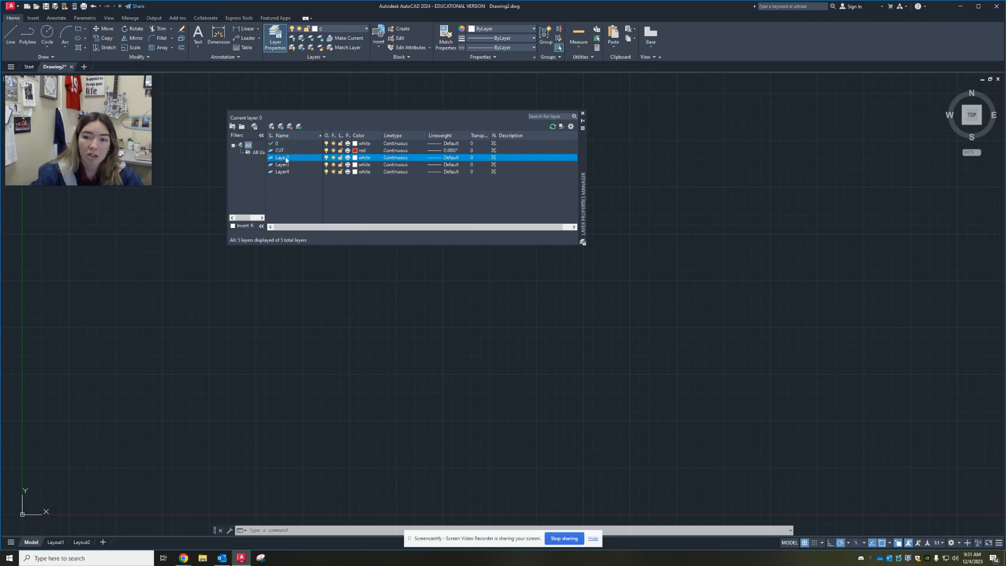
right_click(285, 159)
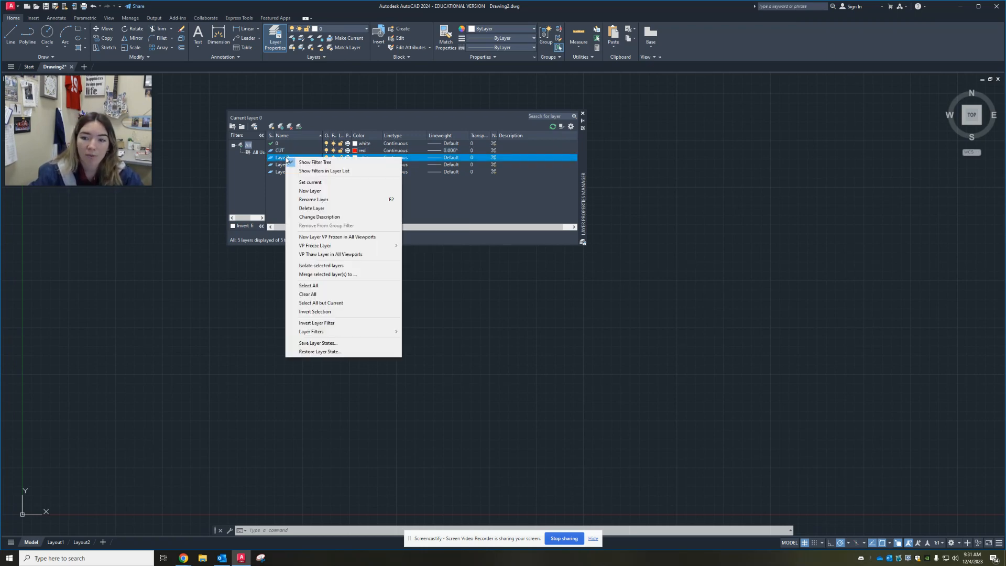
click(326, 202)
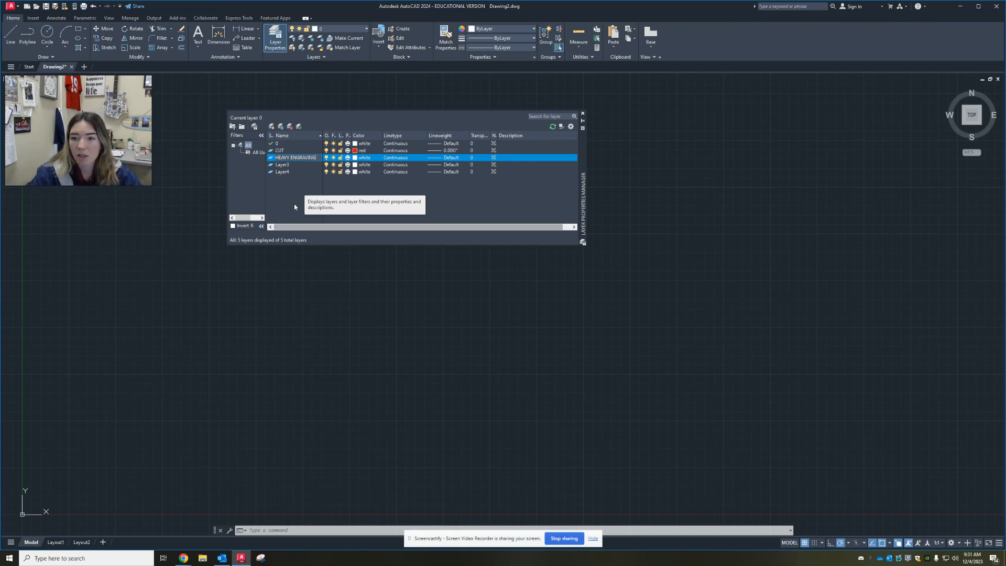
key(Return)
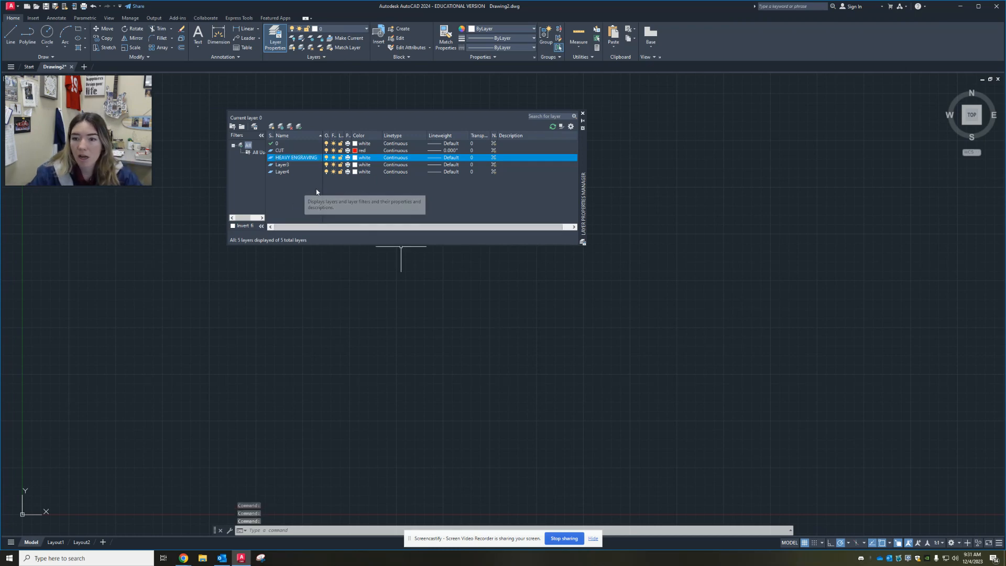
Set the HEAVY ENGRAVING layer's color to the standard blue from the basic index colors
click(356, 158)
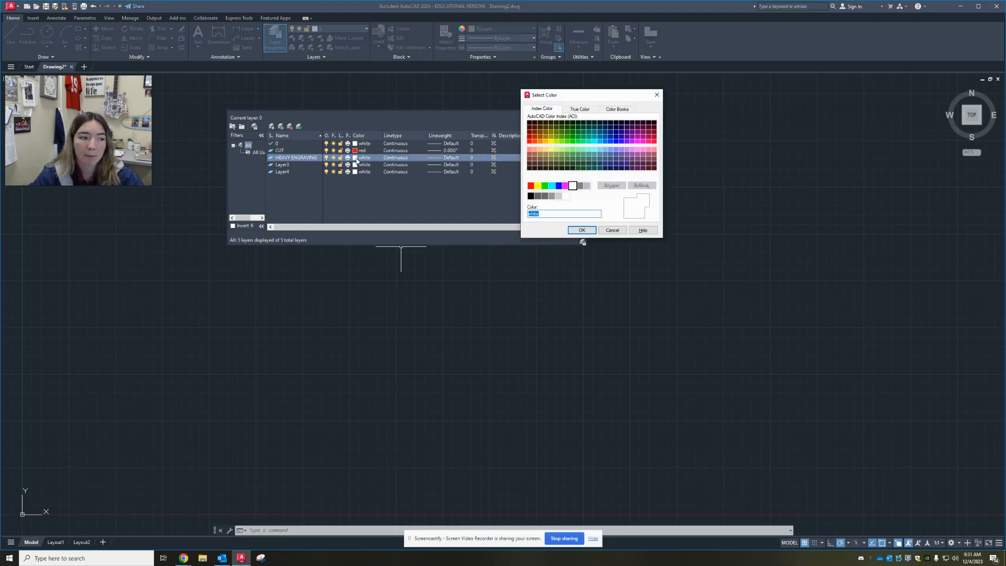
click(559, 186)
click(552, 187)
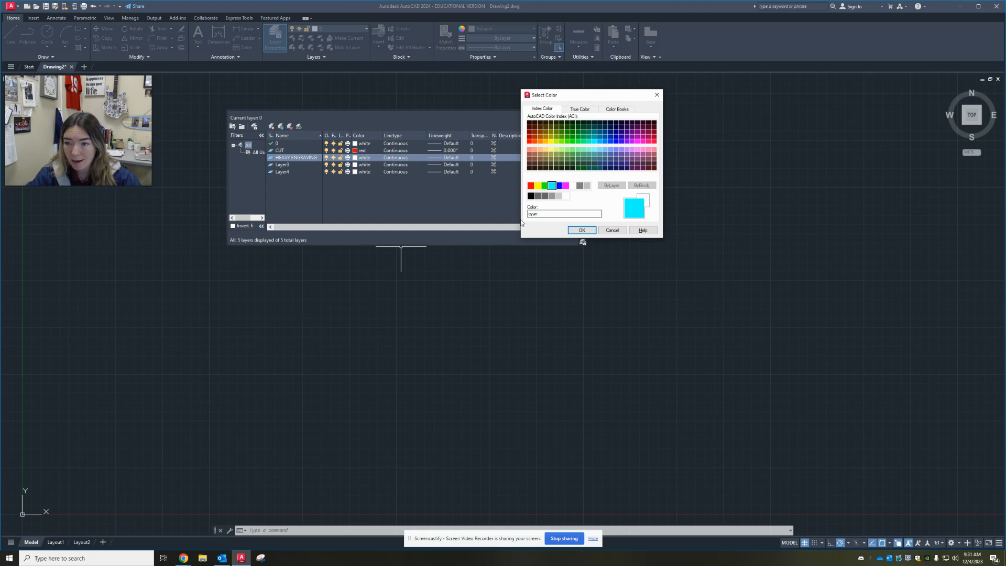
click(616, 141)
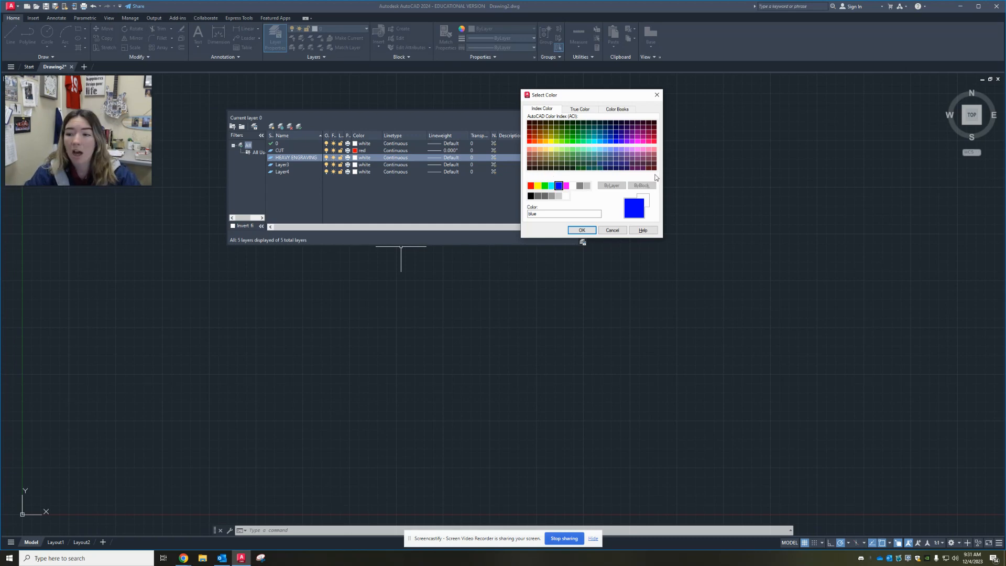
click(577, 231)
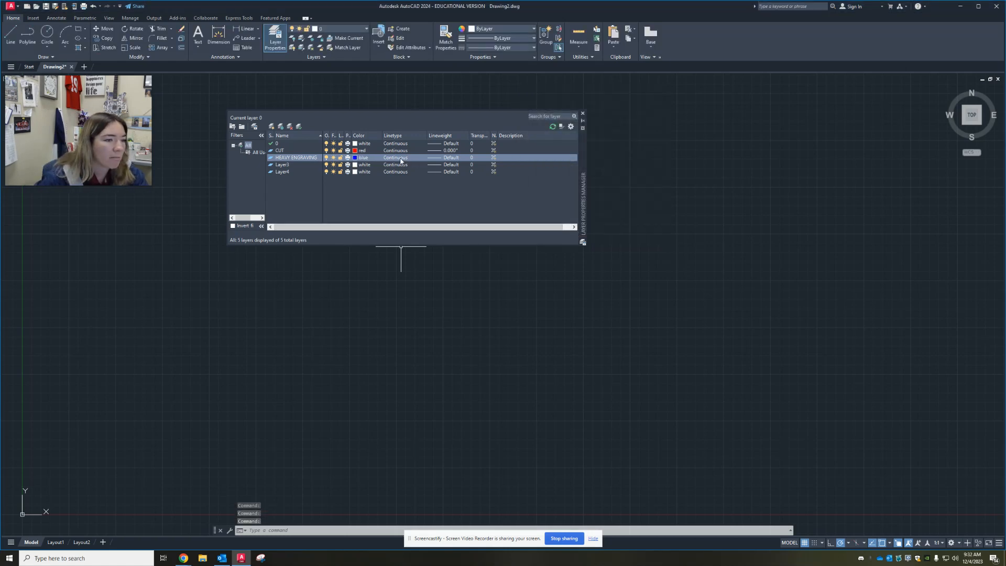
Set the HEAVY ENGRAVING layer's lineweight to 0.000"
click(451, 160)
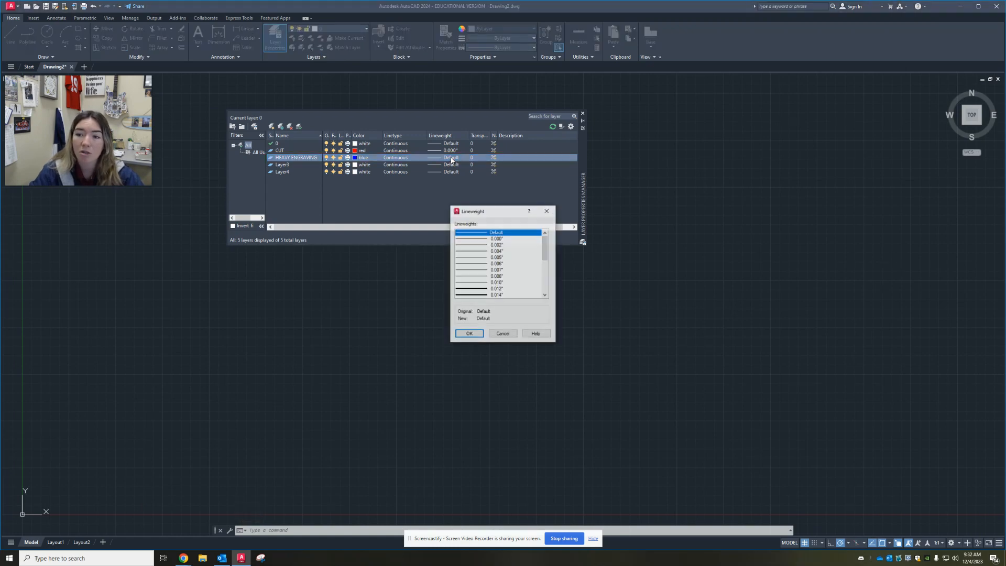
click(485, 239)
click(469, 334)
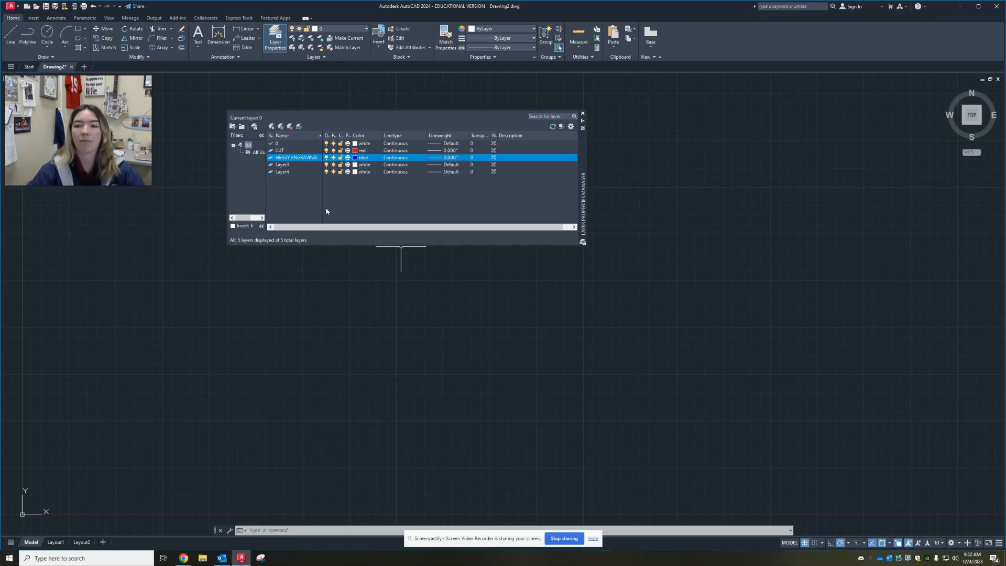
Rename Layer3 as RASTER
click(284, 166)
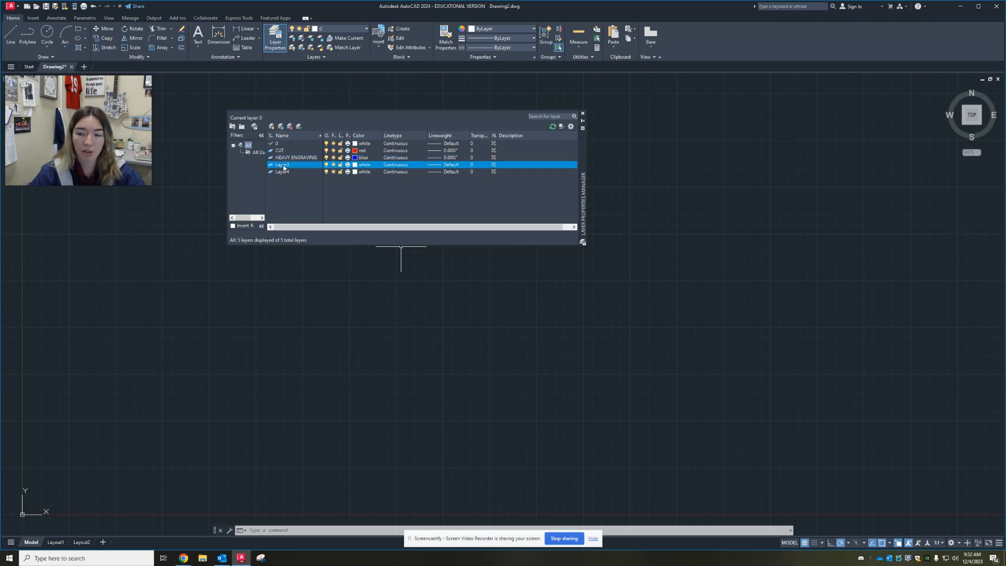
right_click(284, 167)
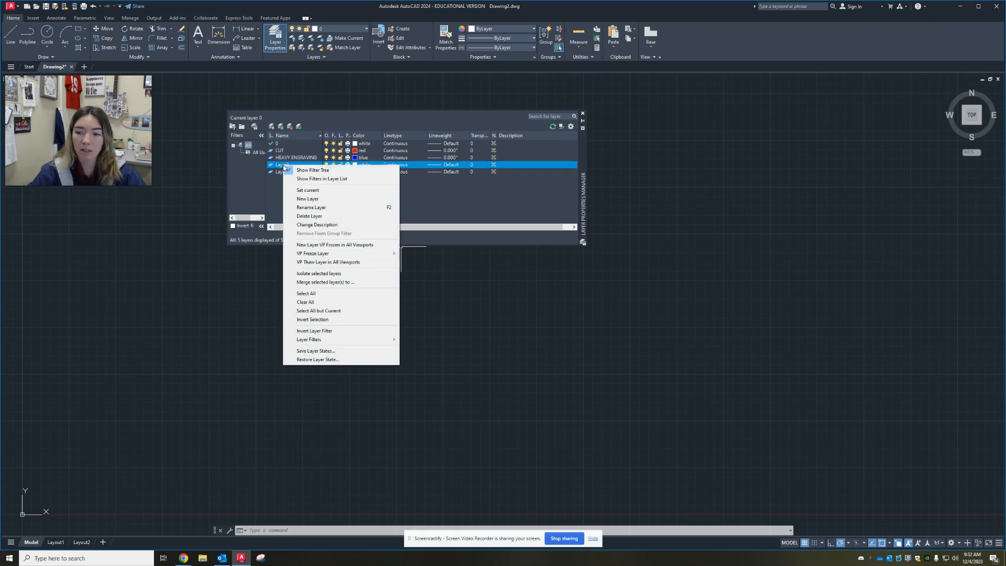
click(309, 207)
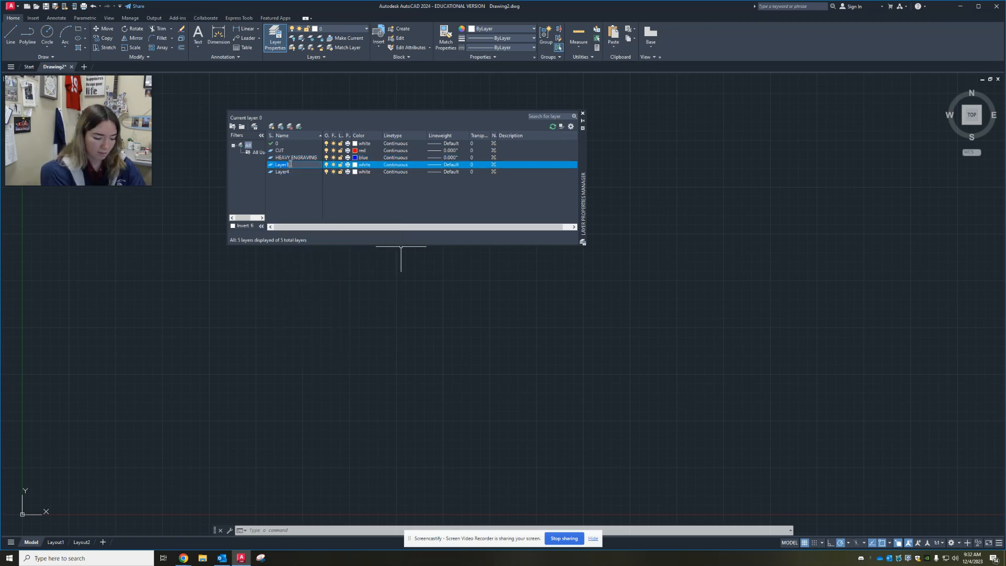
text(RASTER)
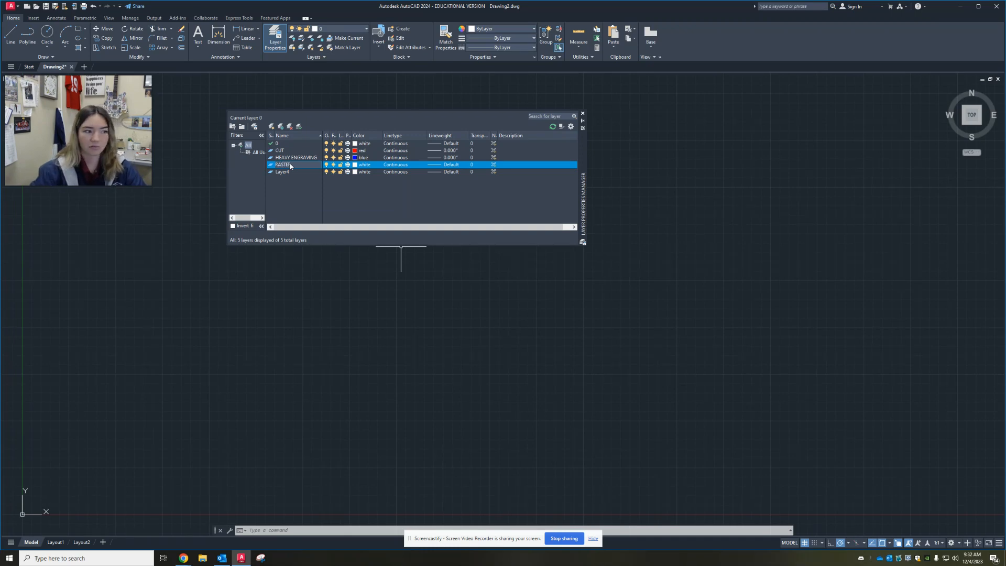
Set the RASTER layer's color to the standard green from the basic index colors
click(363, 164)
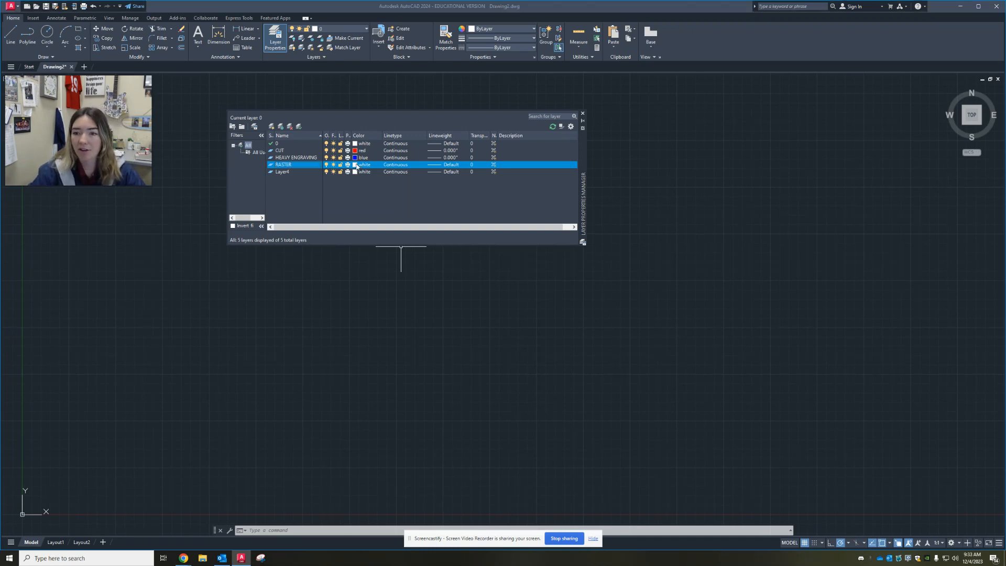
click(544, 185)
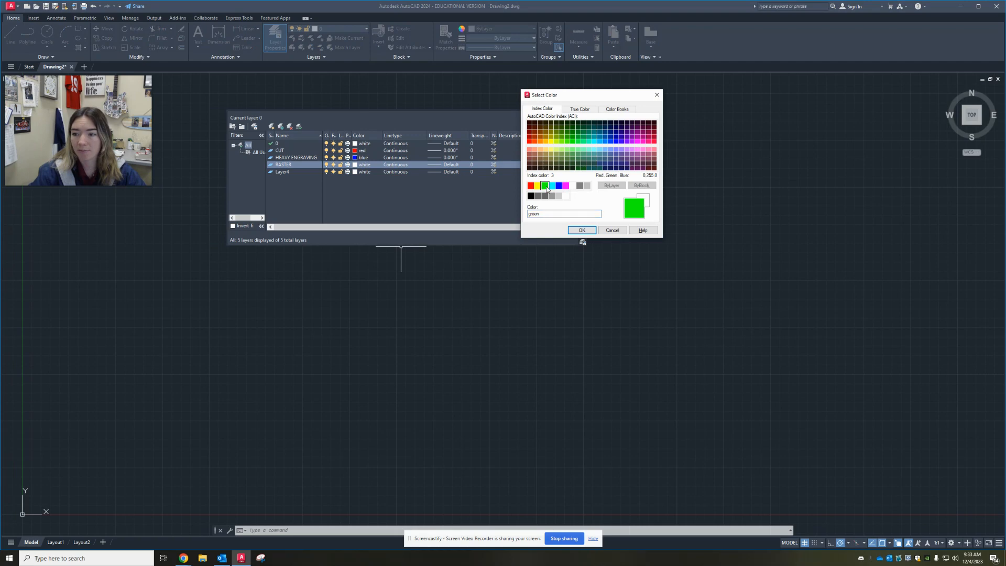
click(580, 230)
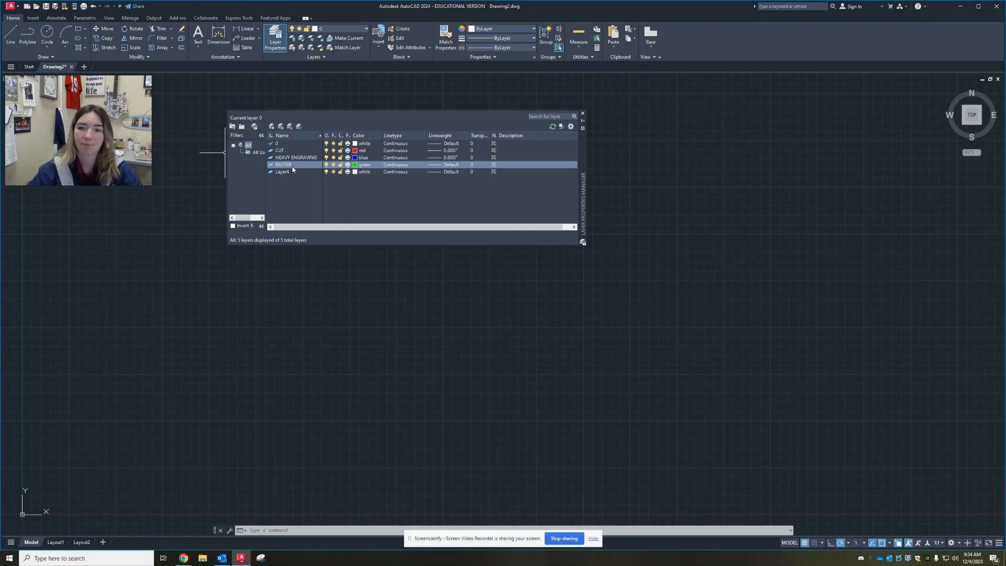
Rename Layer4 as NO PLOT and turn off plotting for it
click(286, 173)
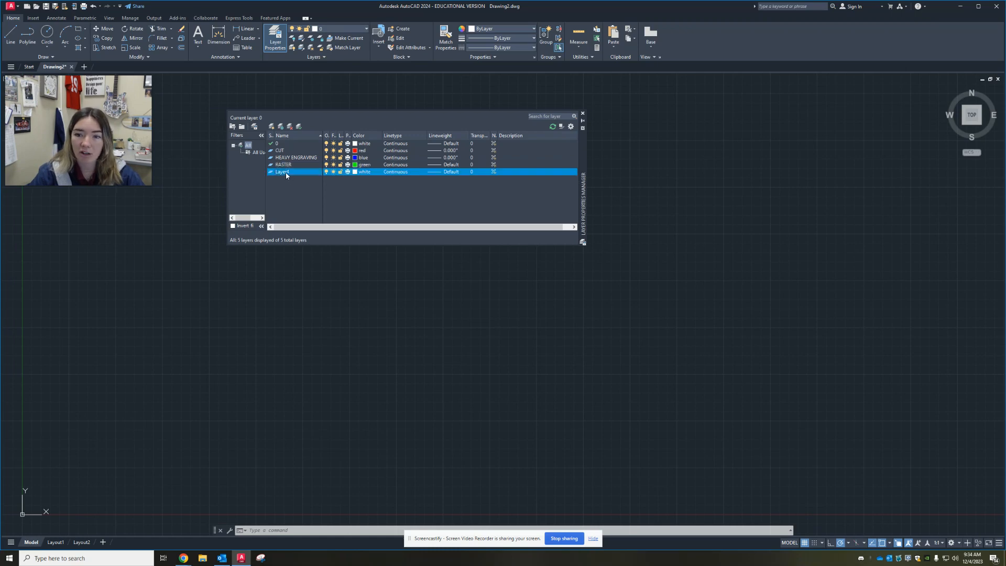
right_click(284, 174)
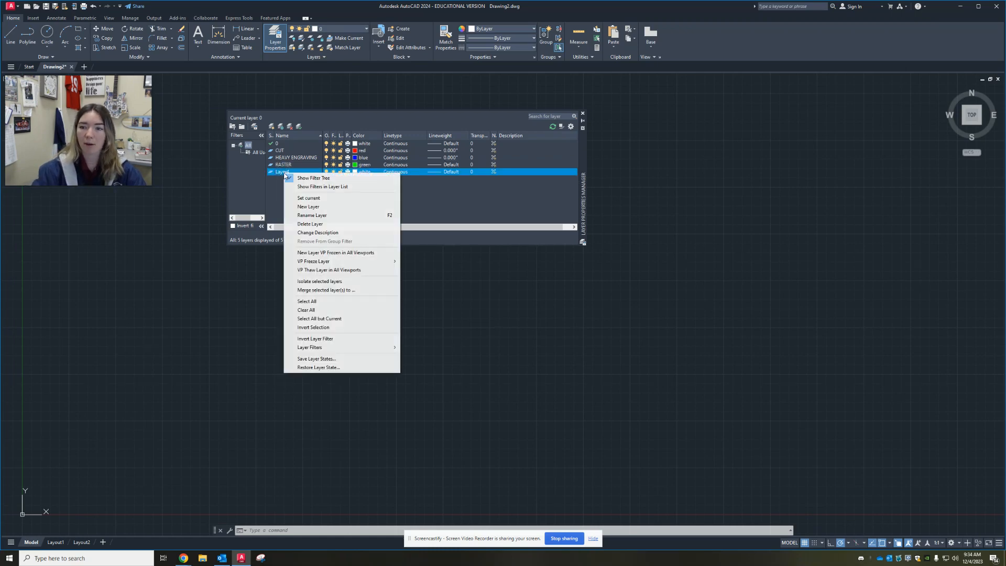
click(313, 215)
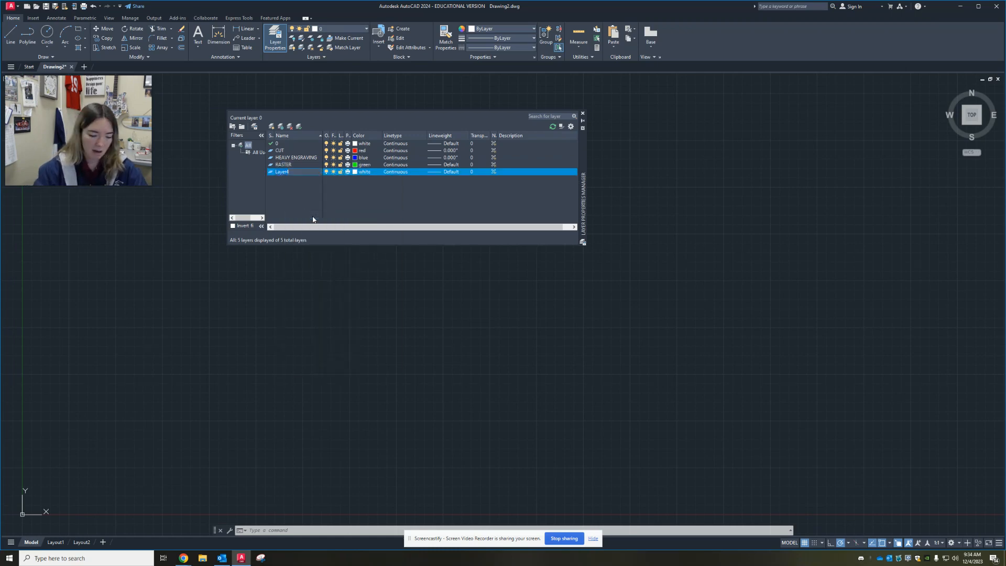
text(NO)
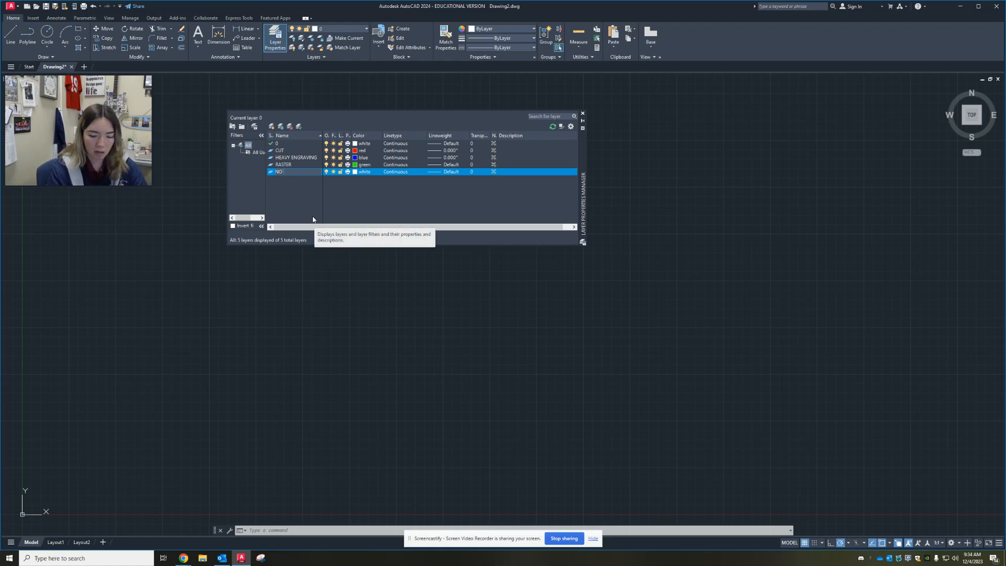
text( PLOT)
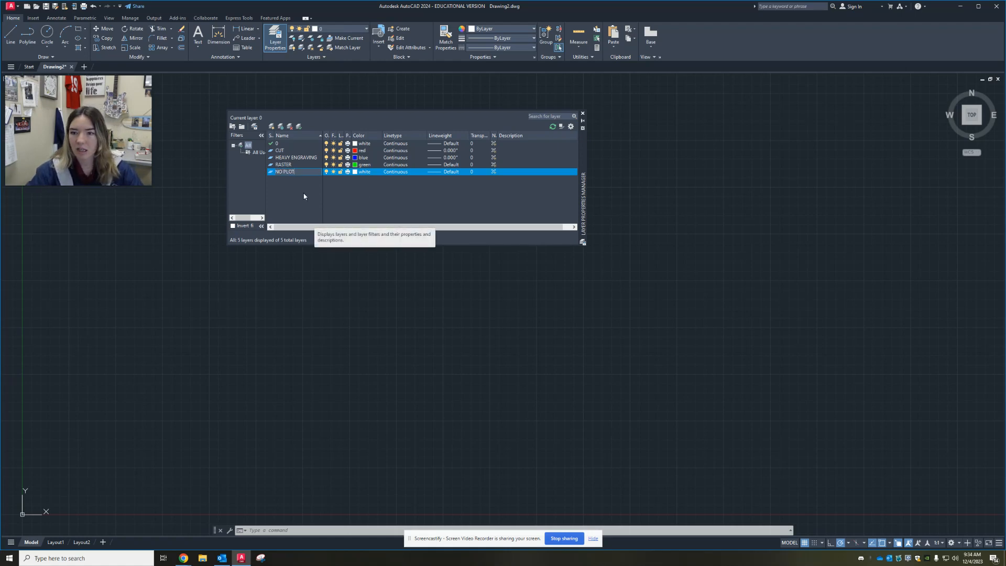
key(Return)
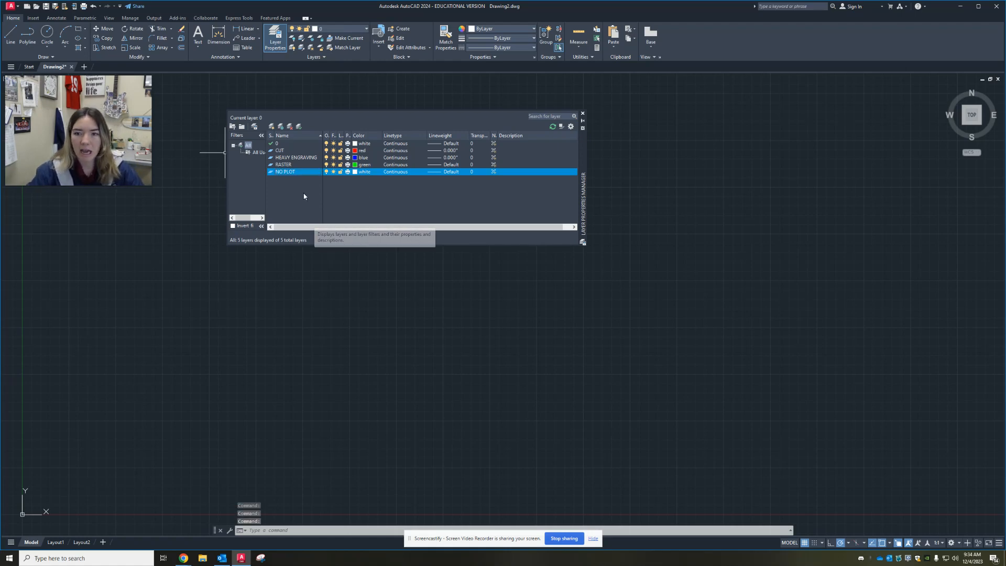
click(348, 172)
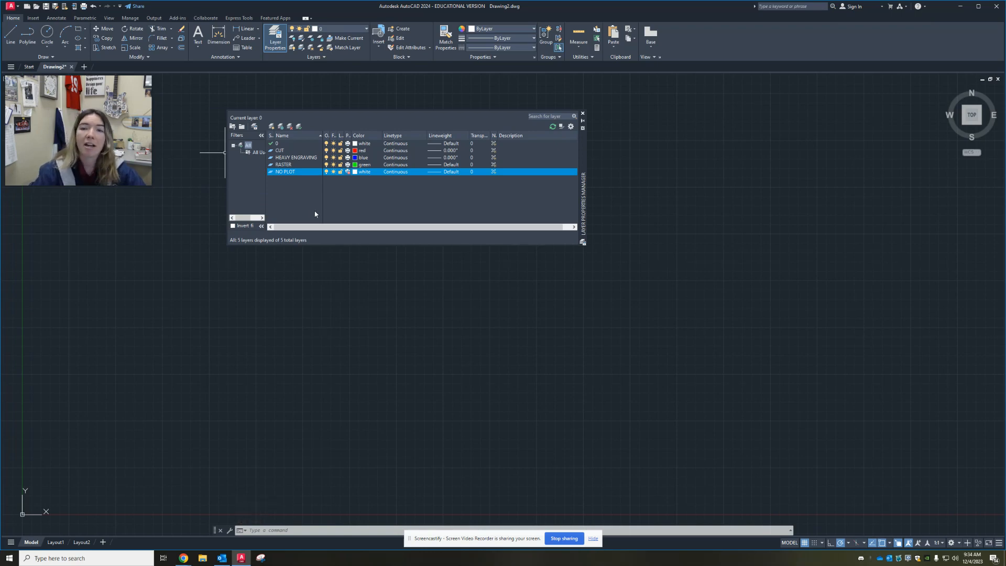
Make NO PLOT the current layer
drag(199, 341, 41, 421)
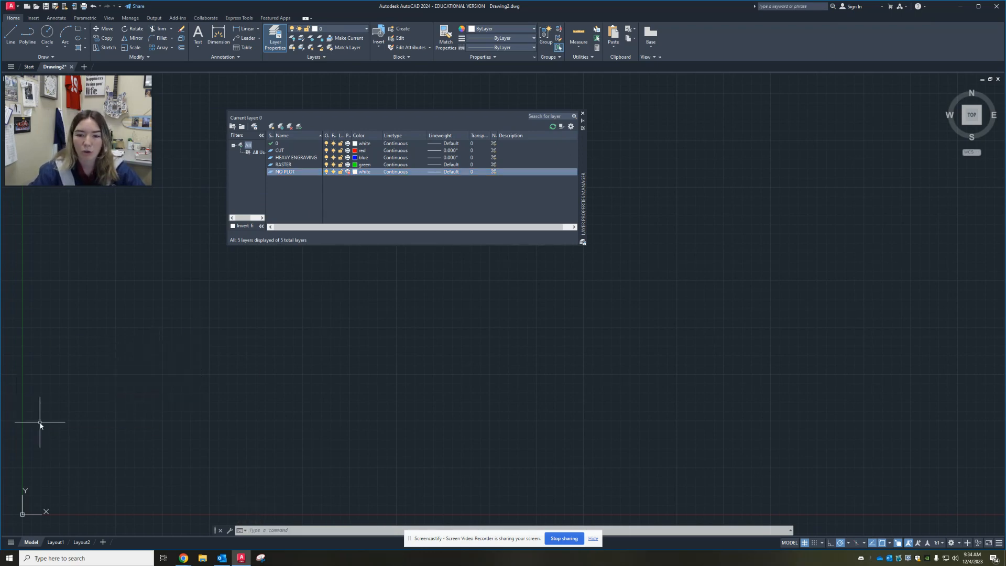
scroll(105, 402, down, 5)
mouse_move(167, 389)
middle_down()
mouse_move(181, 435)
mouse_move(171, 353)
mouse_move(146, 337)
mouse_move(130, 364)
middle_up()
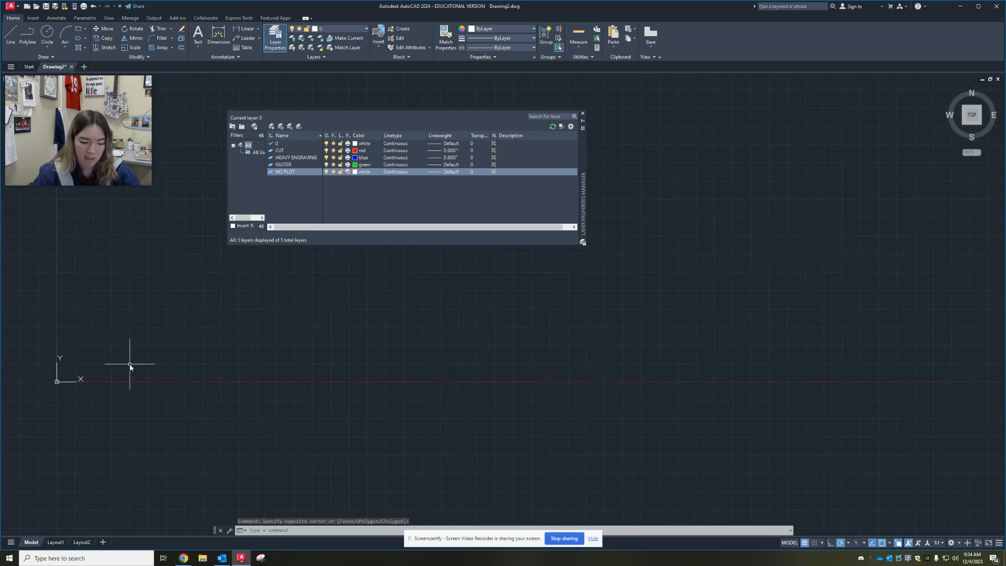
key(Escape)
key(Escape)
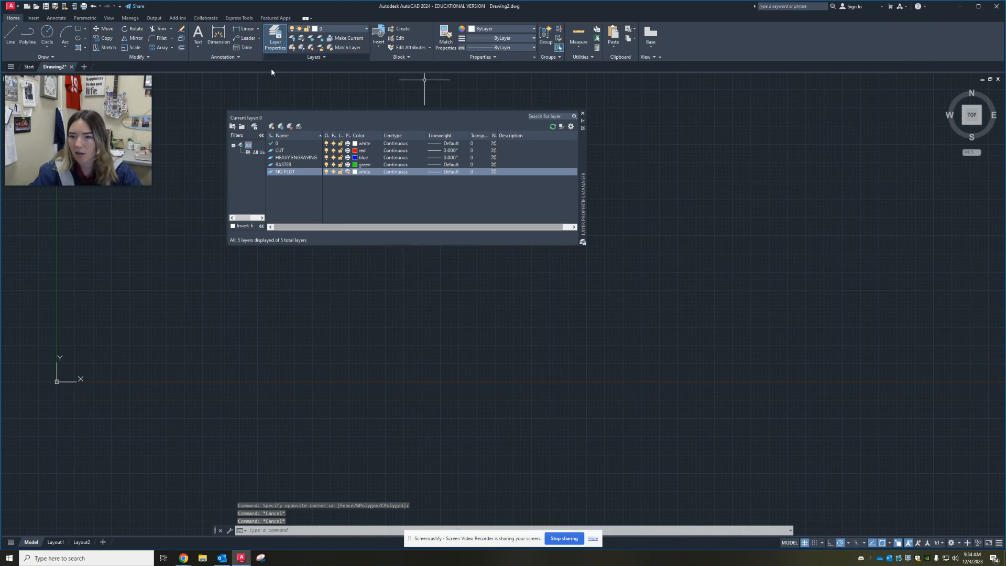
double_click(281, 173)
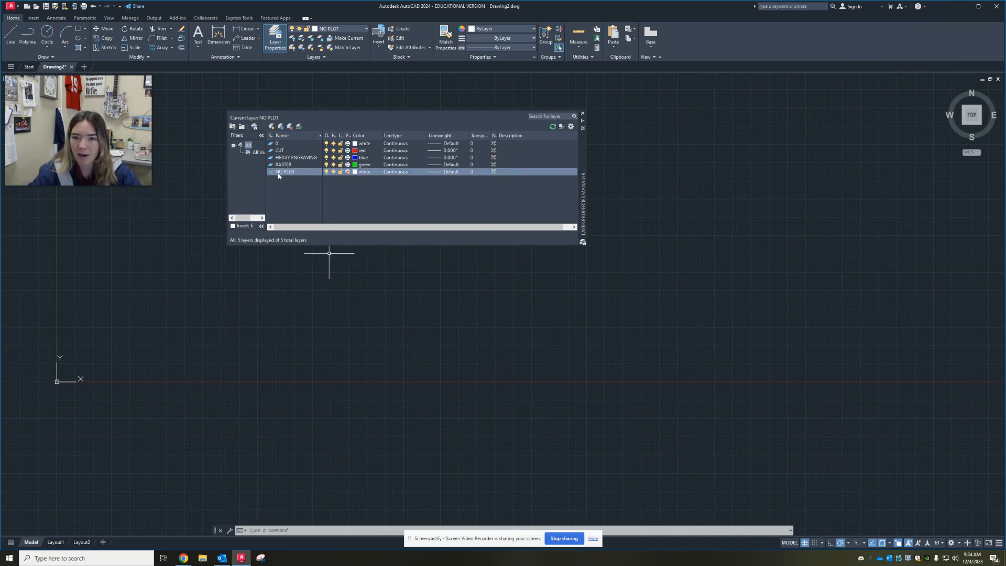
Draw a rectangle 24 wide by 12 high with its first corner at the origin 0,0
double_click(205, 389)
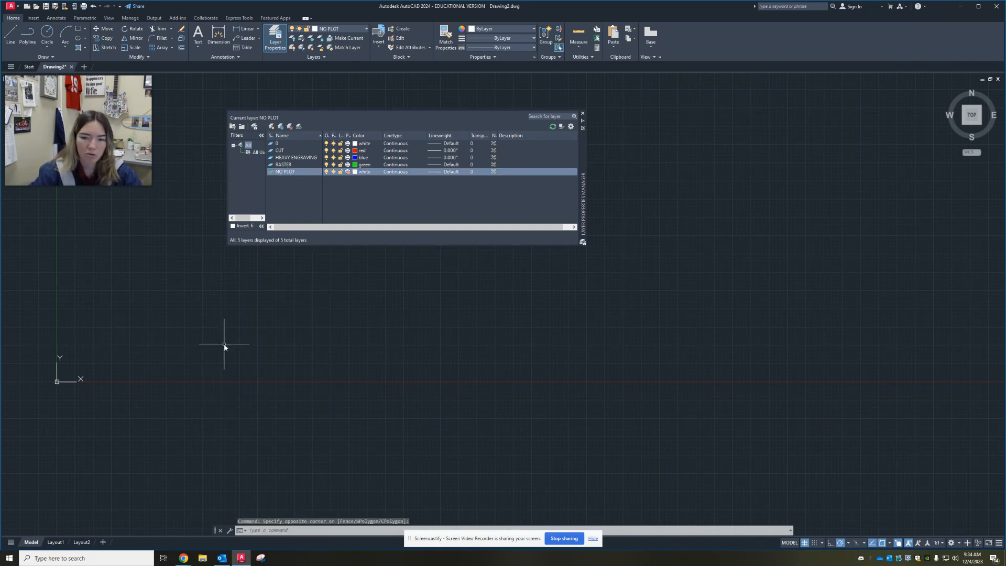
text(rec)
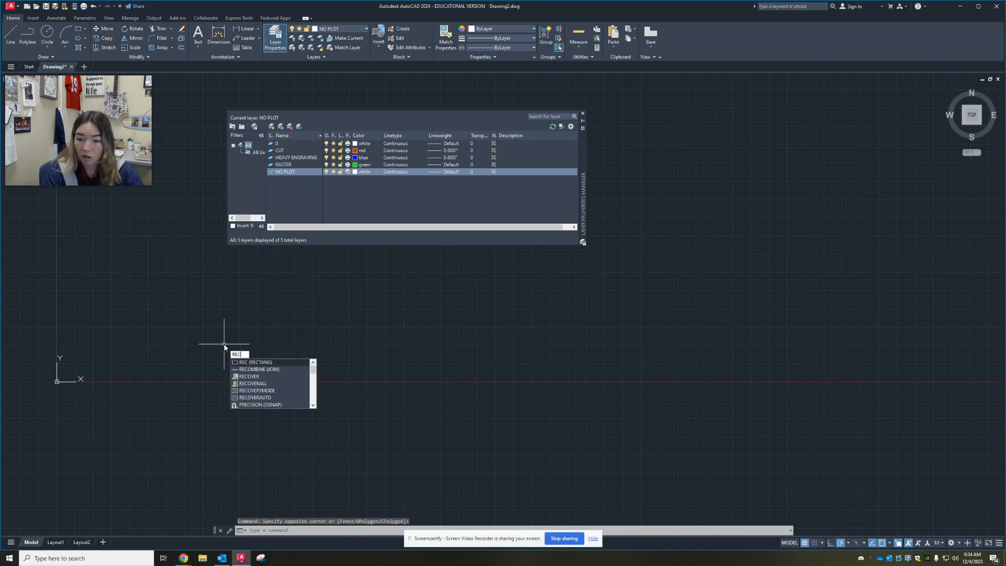
key(Return)
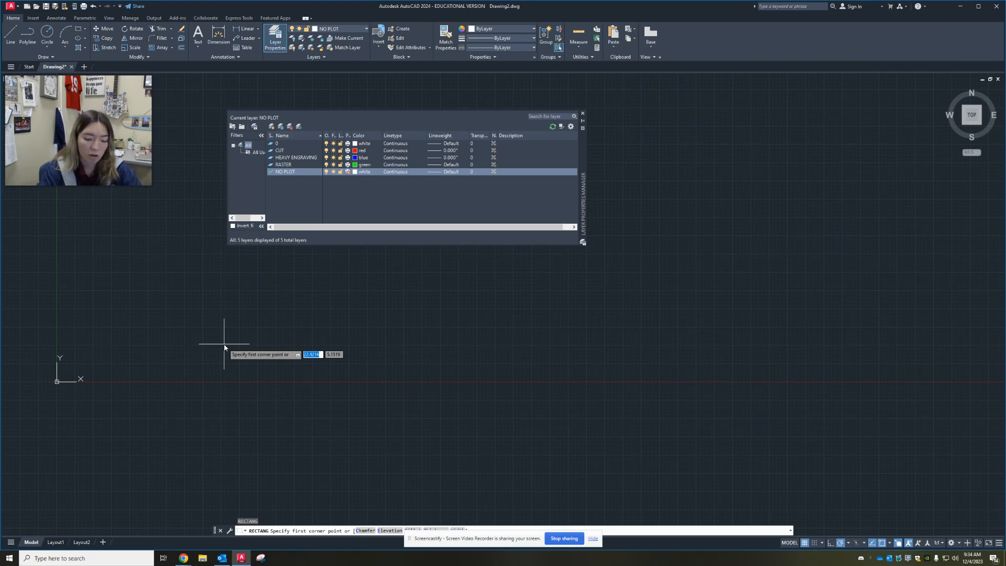
text(0,0)
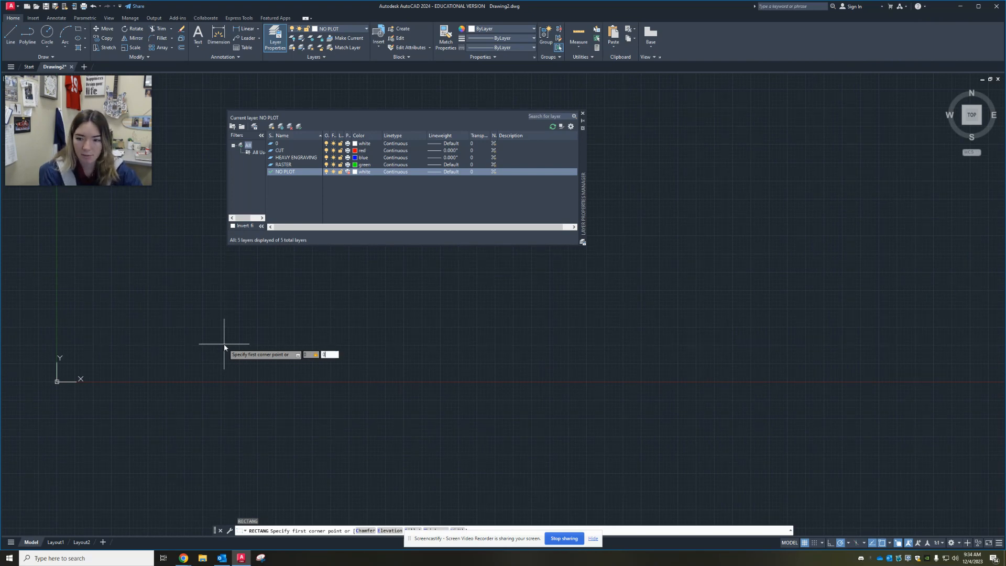
key(Return)
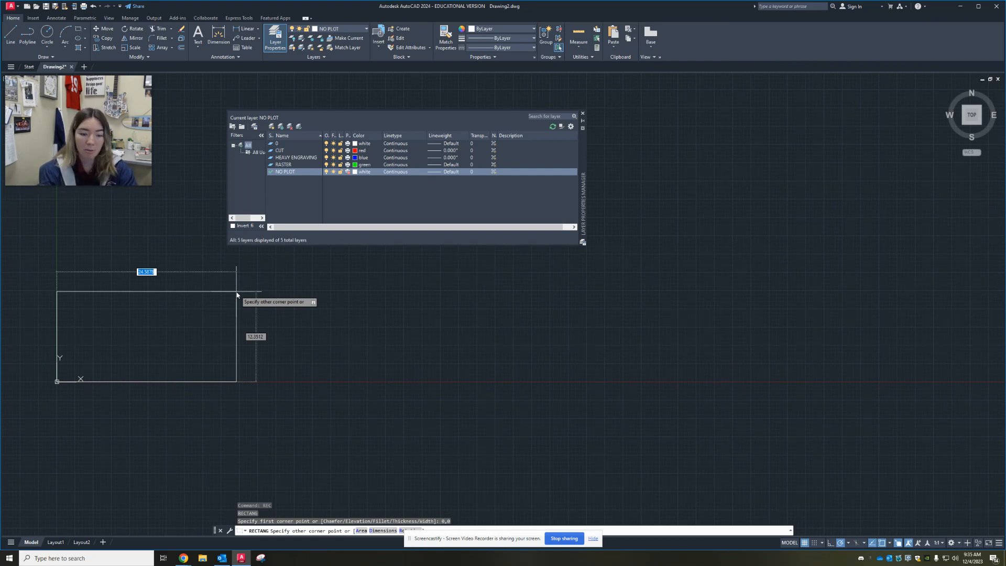
key(Tab)
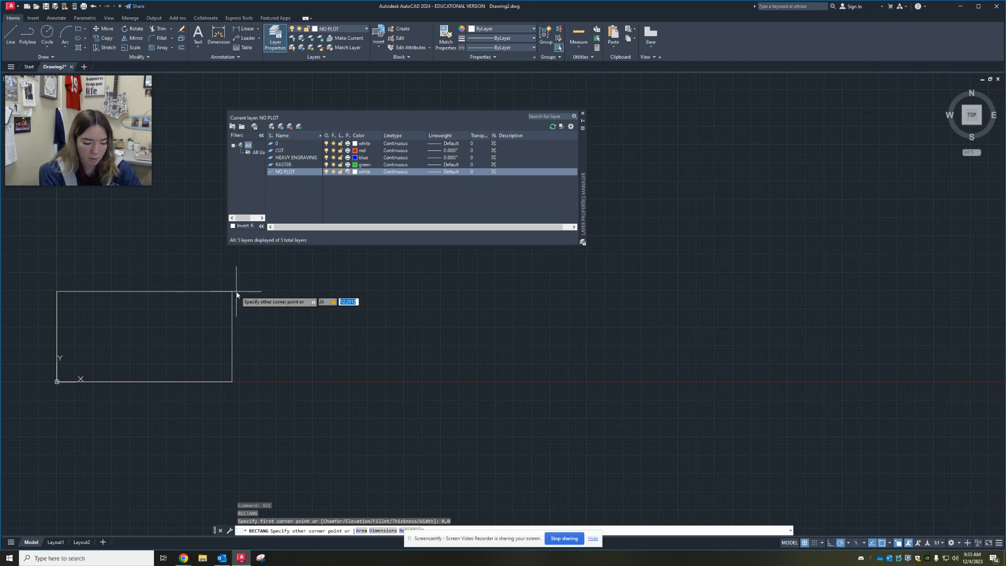
key(Return)
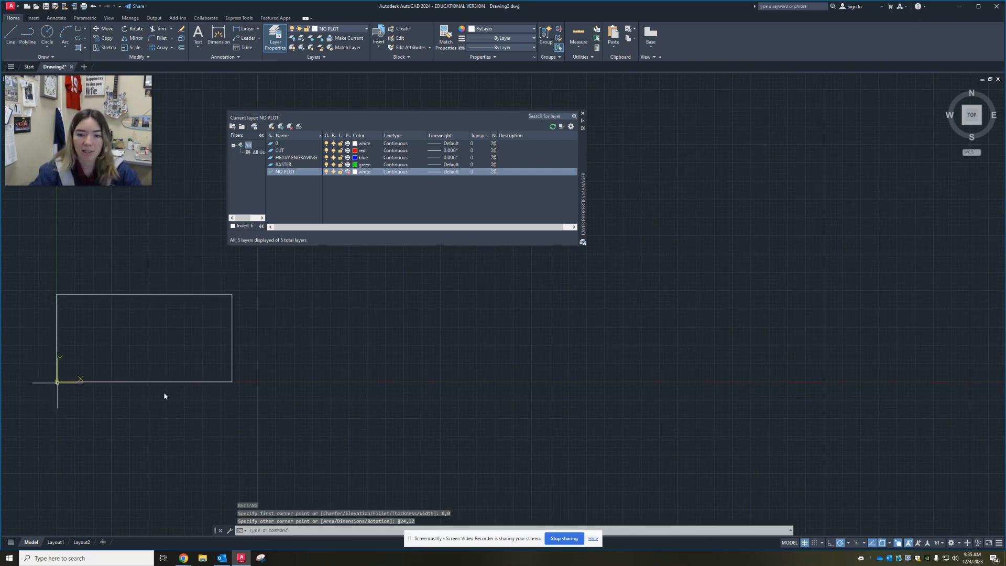
Select the 24 by 12 boundary rectangle and open its full properties beside the drawing
mouse_move(83, 373)
middle_down()
mouse_move(195, 341)
mouse_move(146, 390)
middle_up()
scroll(172, 361, up, 2)
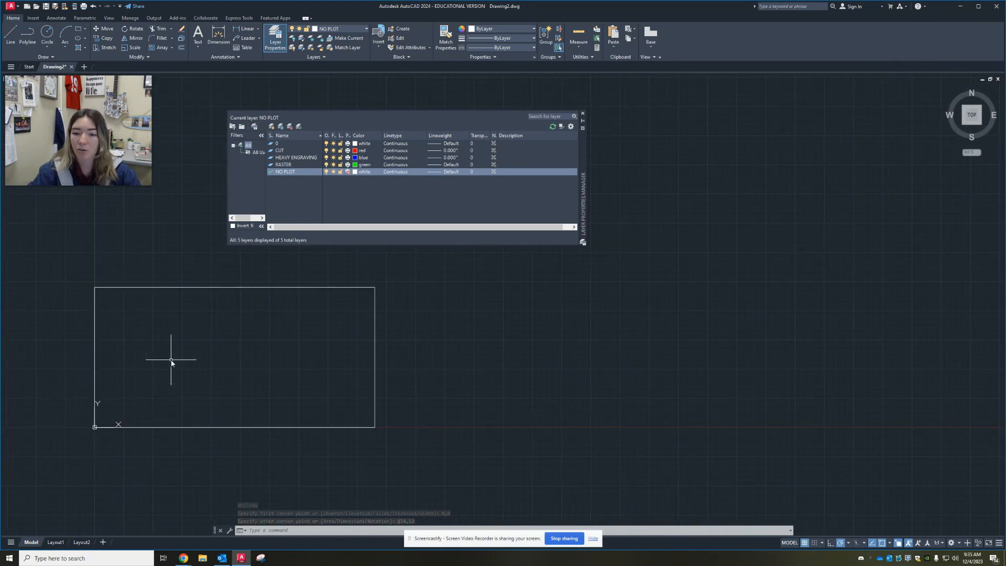
click(460, 290)
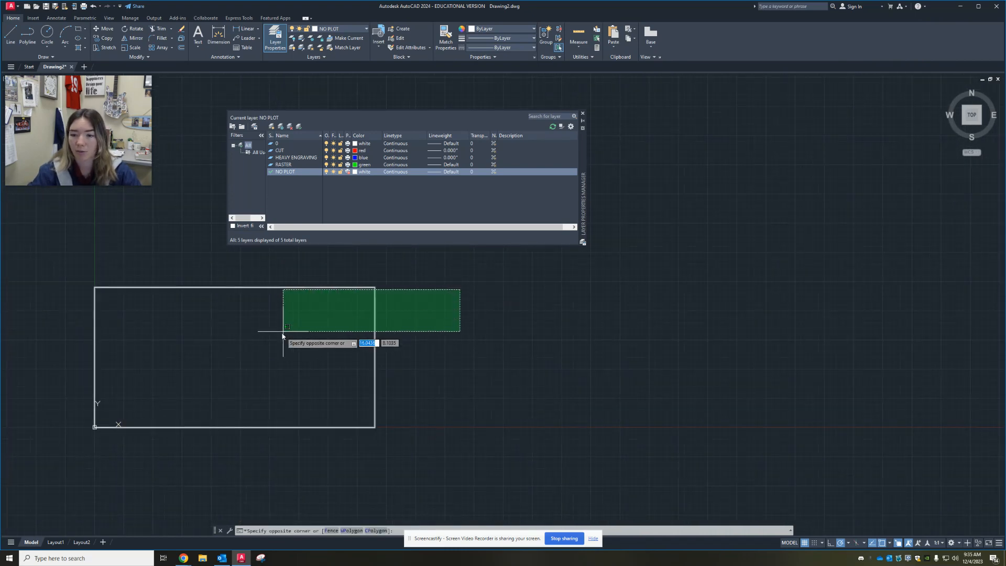
click(283, 331)
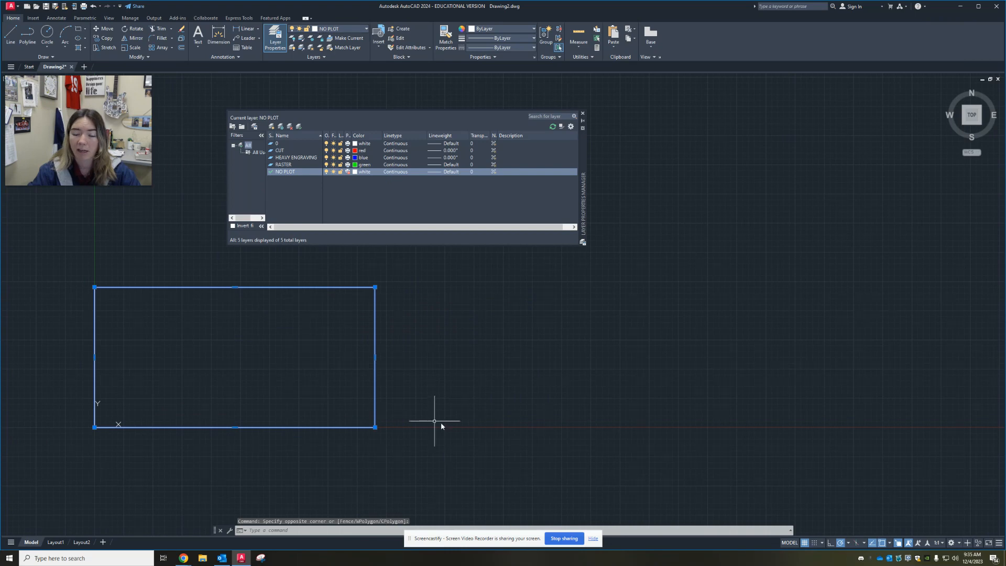
click(432, 307)
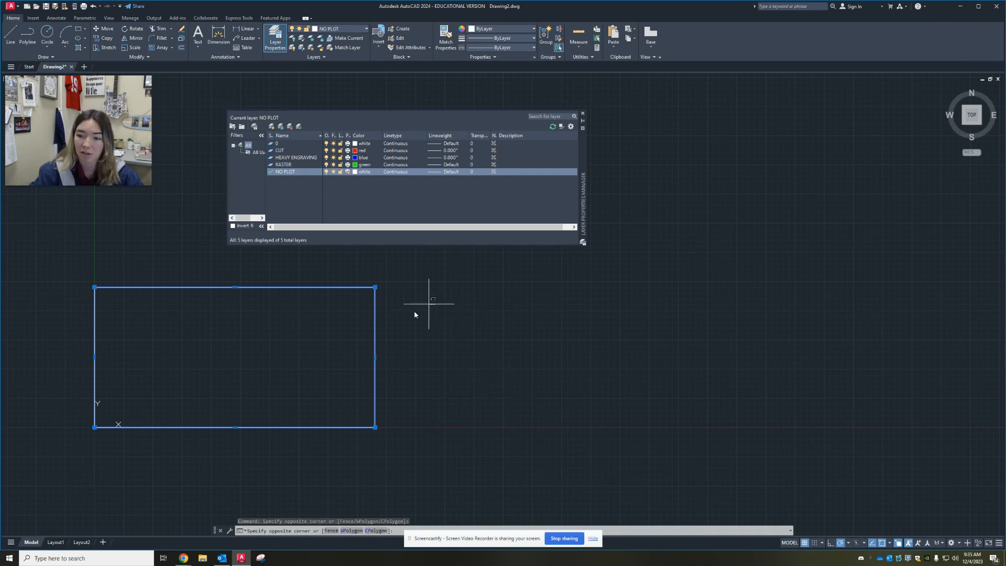
click(297, 326)
right_click(431, 295)
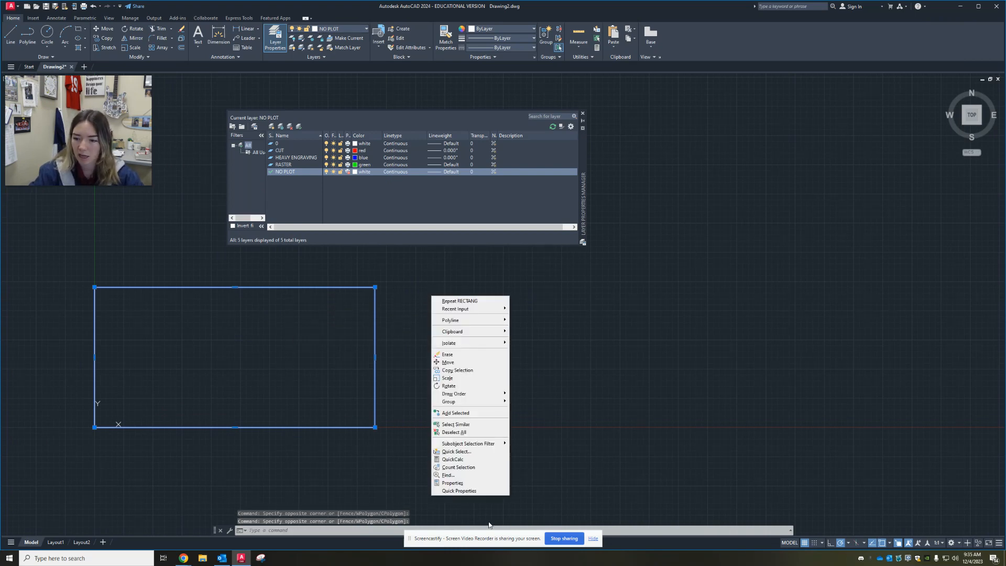
click(452, 482)
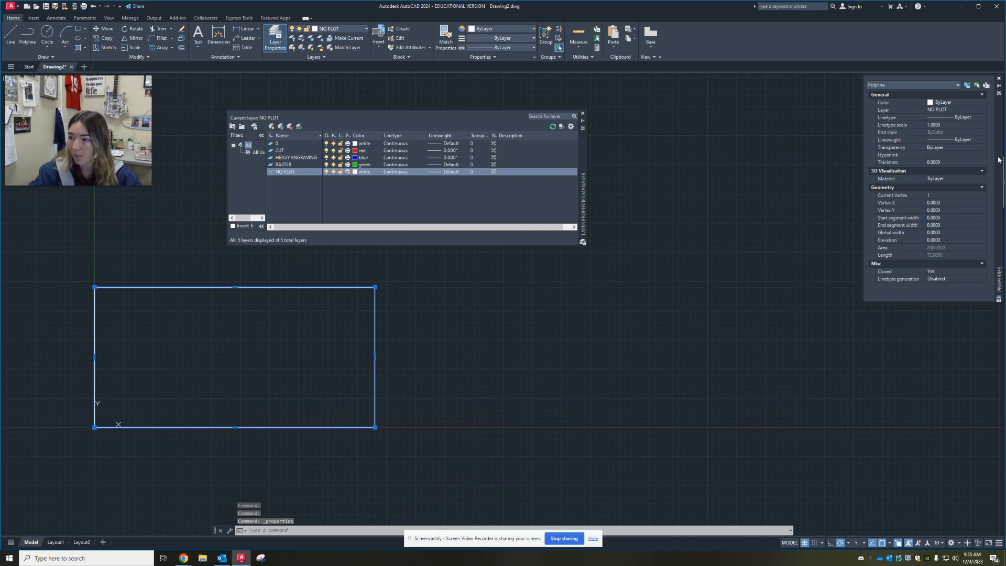
drag(998, 159, 835, 187)
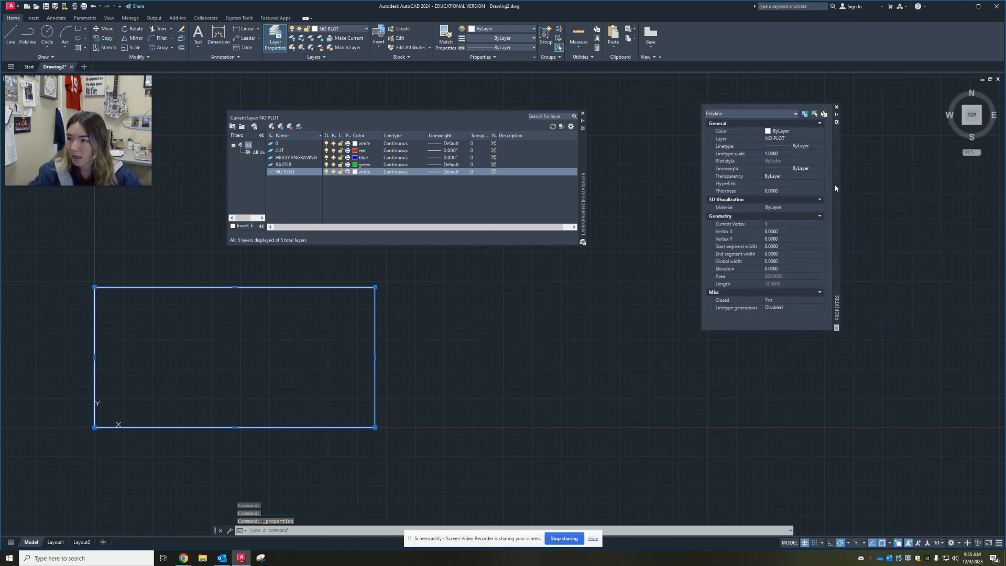
Assign the boundary rectangle to the NO PLOT layer in its properties and clear the selection
click(766, 139)
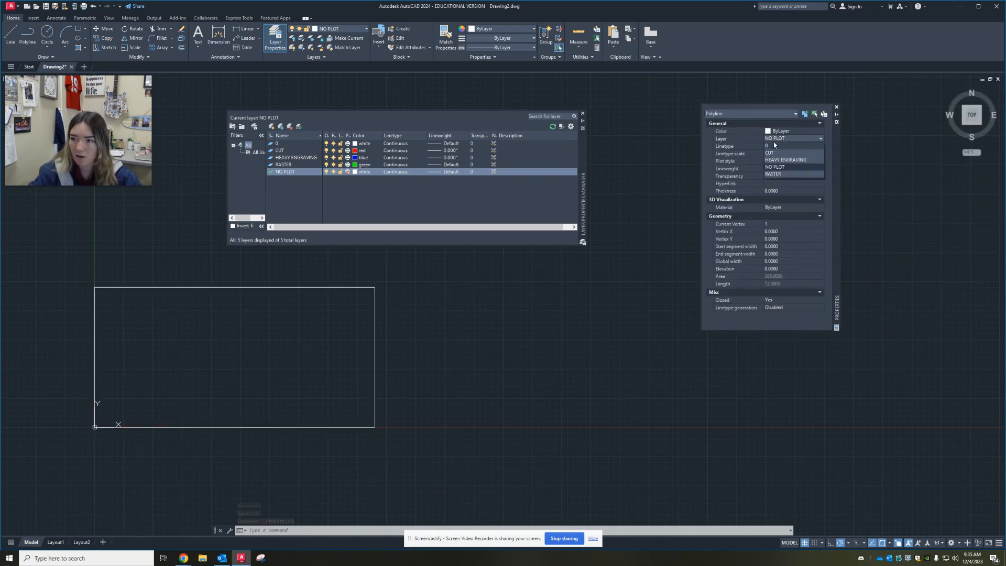
click(775, 167)
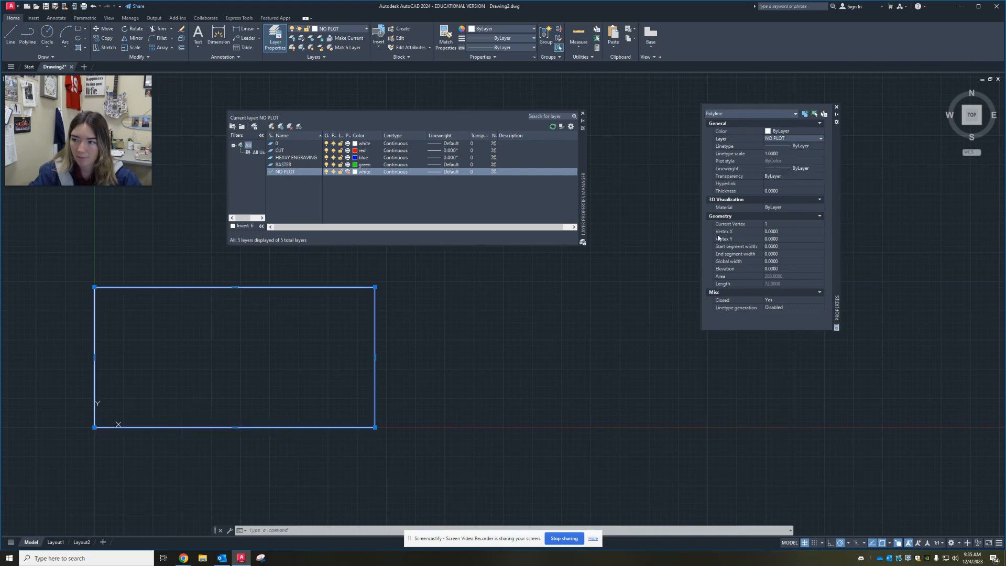
click(640, 233)
key(Escape)
key(Escape)
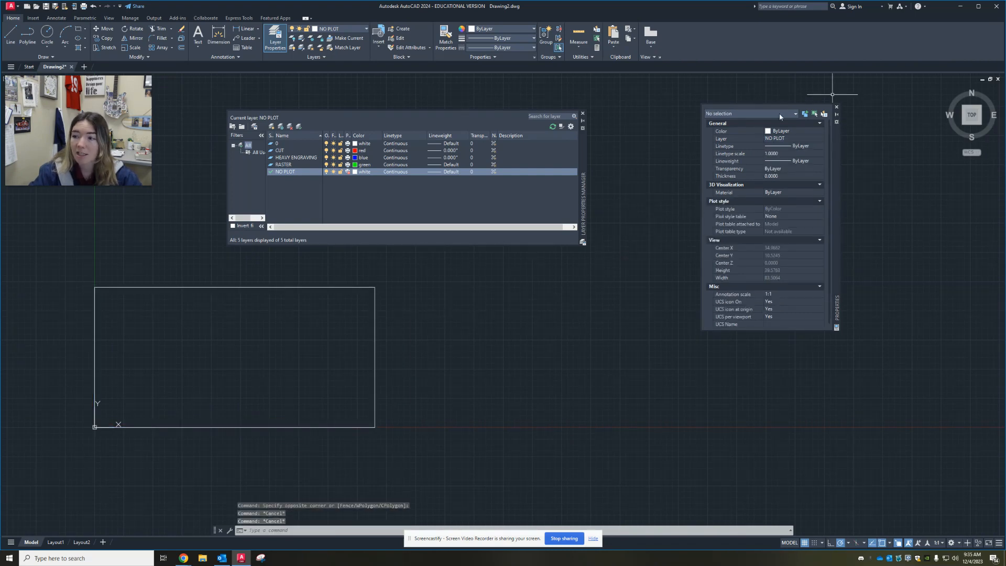
middle_drag(571, 344, 580, 334)
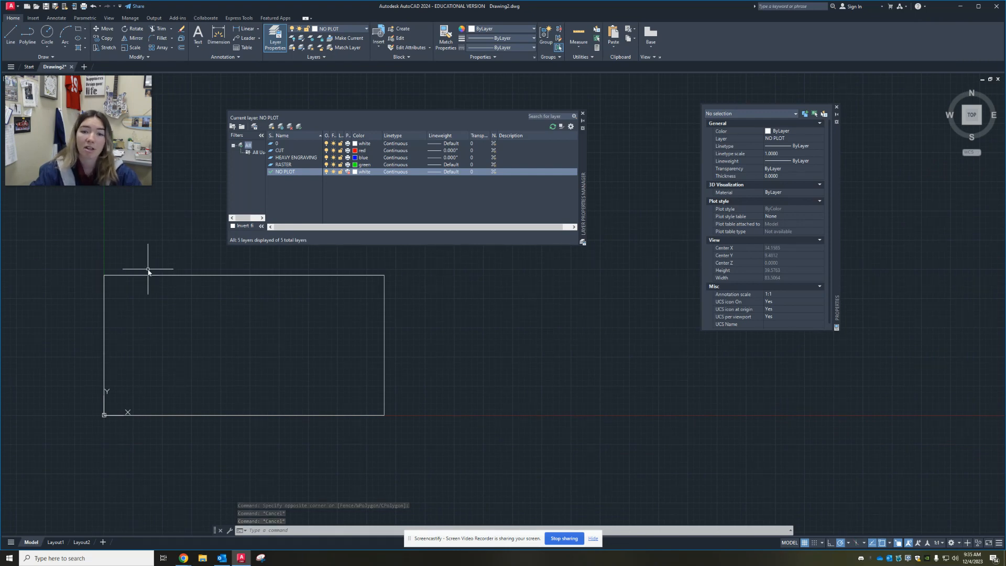
click(219, 267)
click(121, 330)
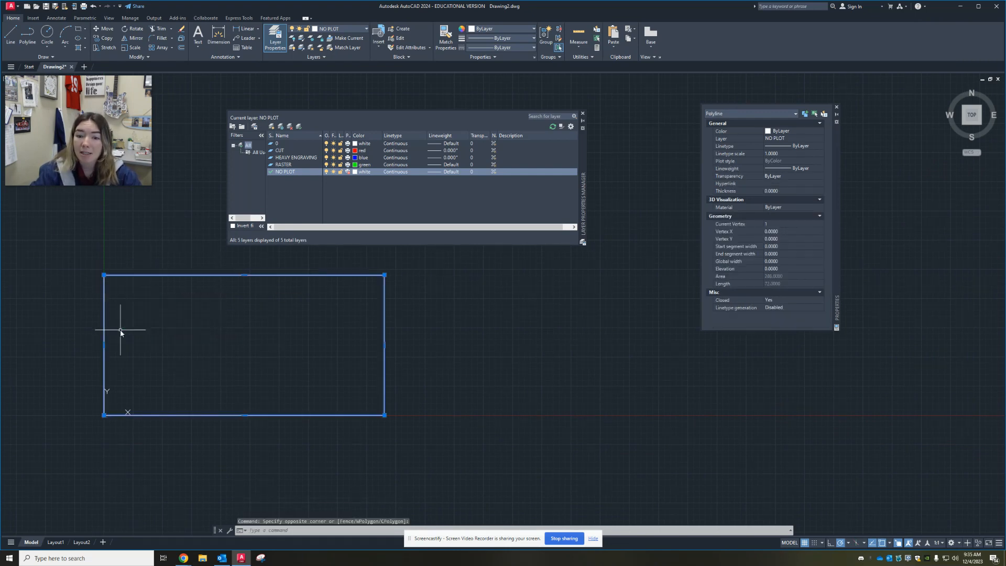
key(Escape)
scroll(120, 331, up, 5)
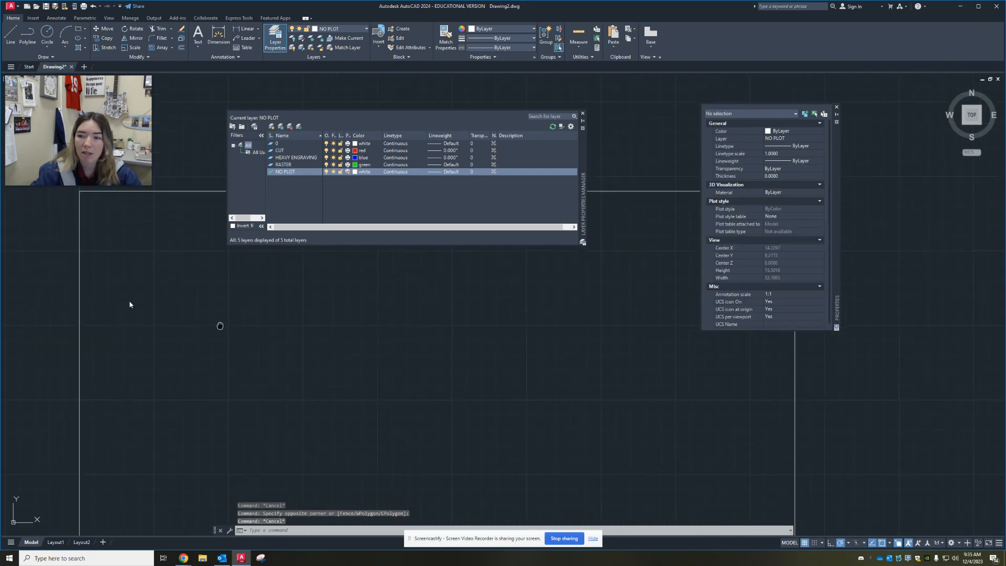
scroll(152, 359, down, 5)
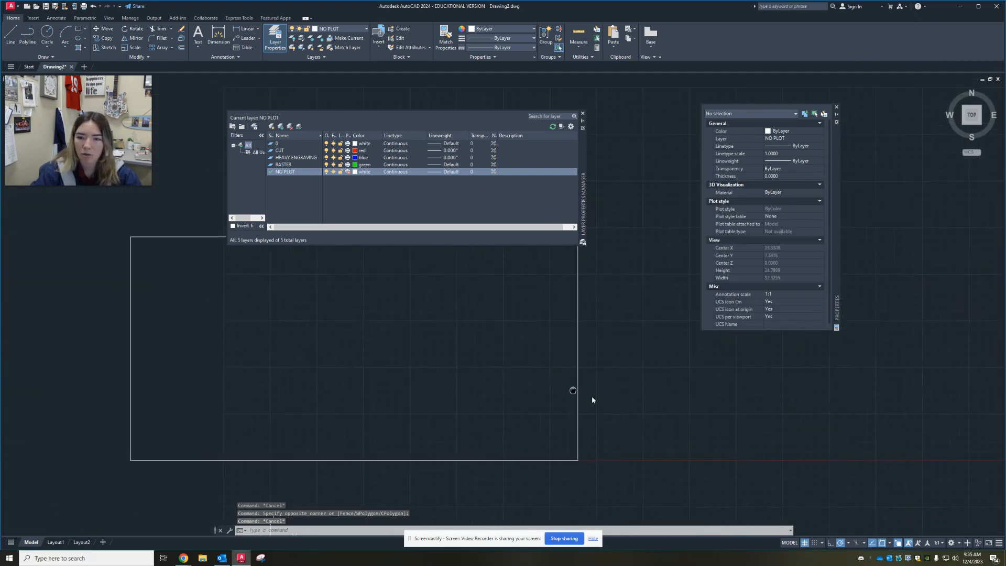
middle_drag(572, 393, 528, 407)
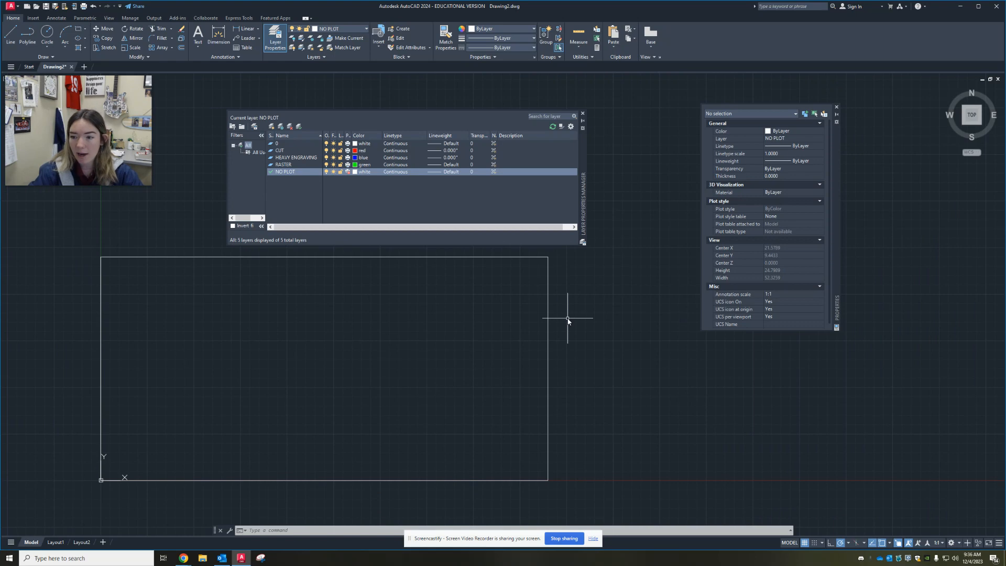
click(585, 329)
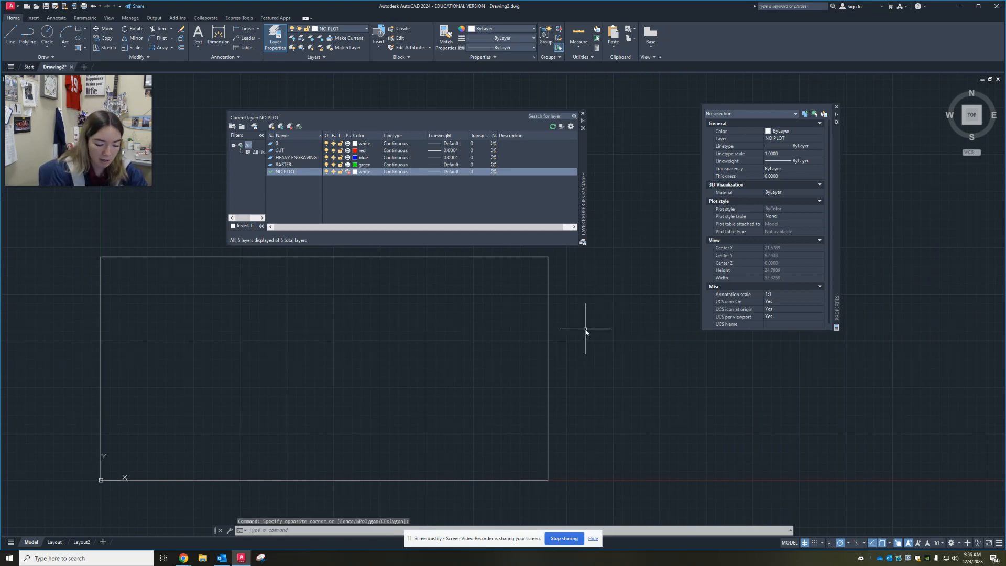
text(limits)
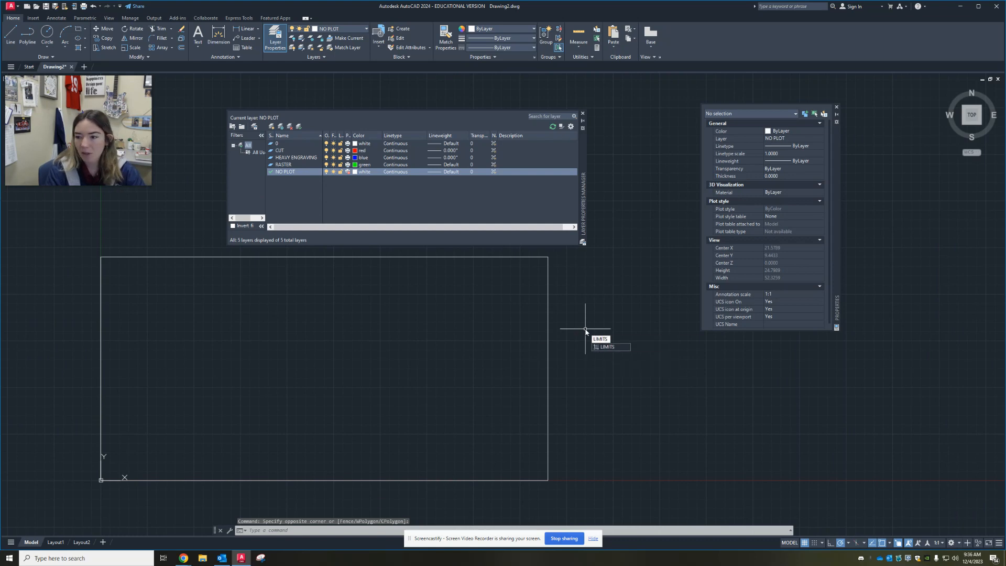
key(Return)
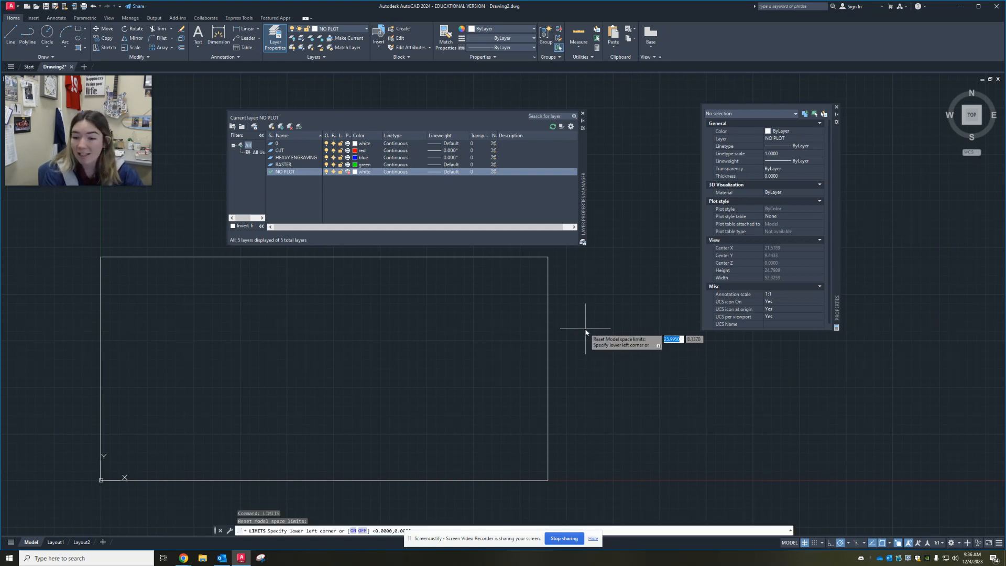
text(24)
key(Tab)
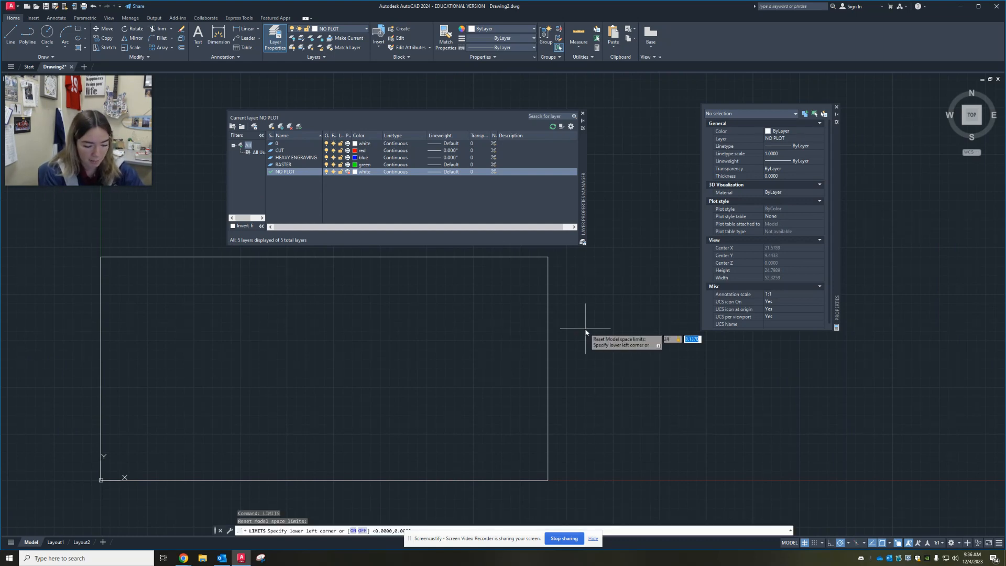
text(12)
key(Return)
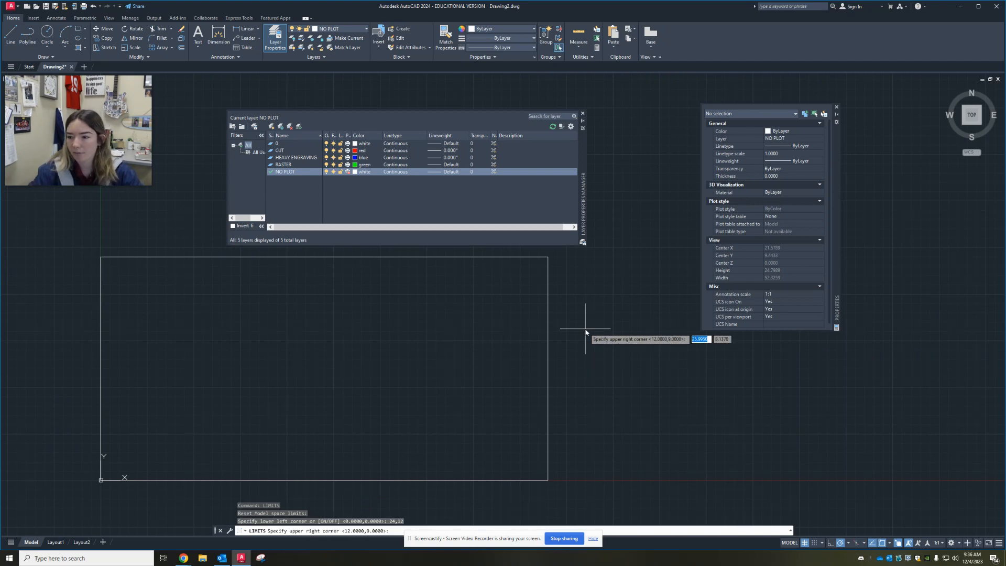
key(Escape)
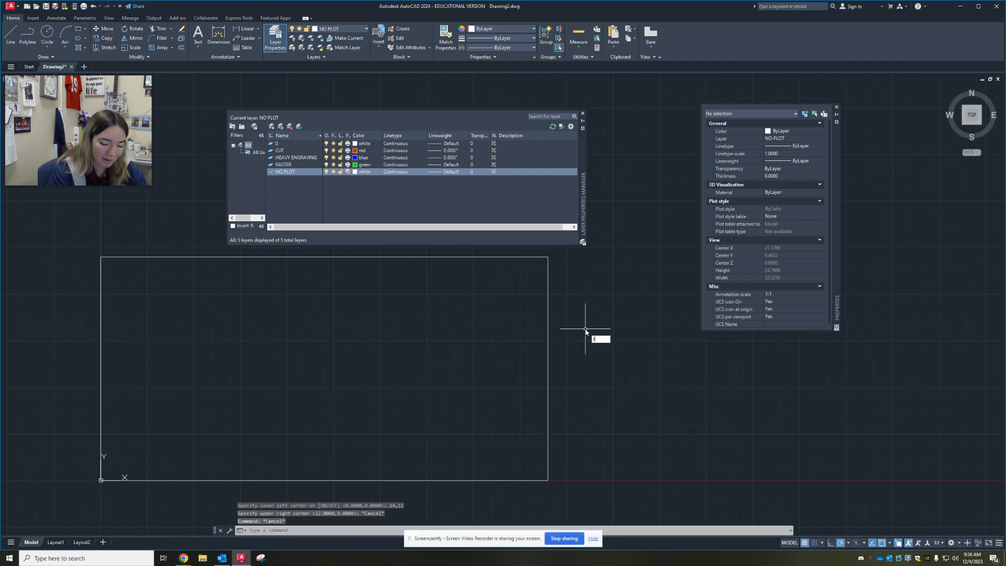
Reset the model space limits with the lower-left corner at 0,0 and the upper-right corner at 24,12
text(limits)
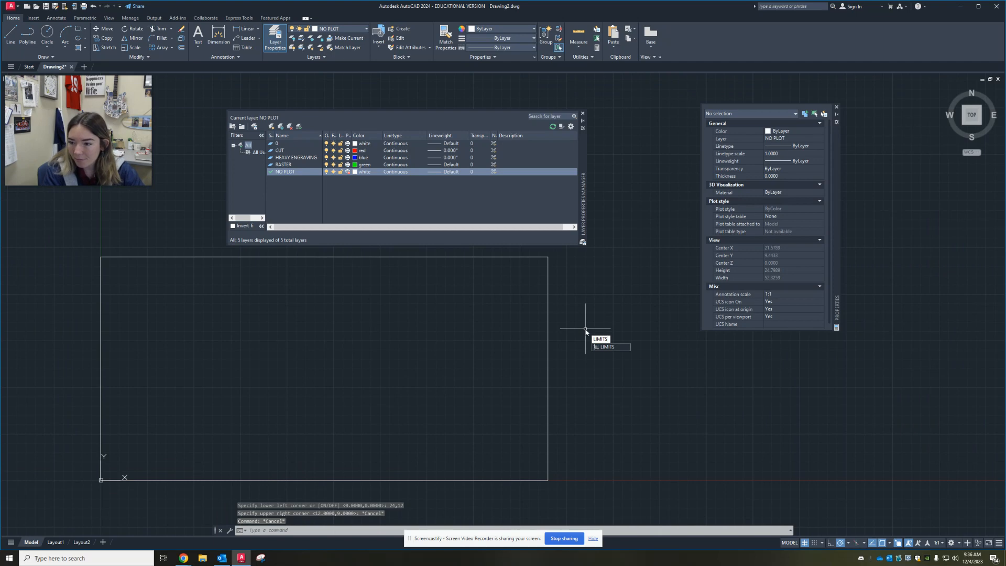
key(Return)
text(0,0.0)
key(Return)
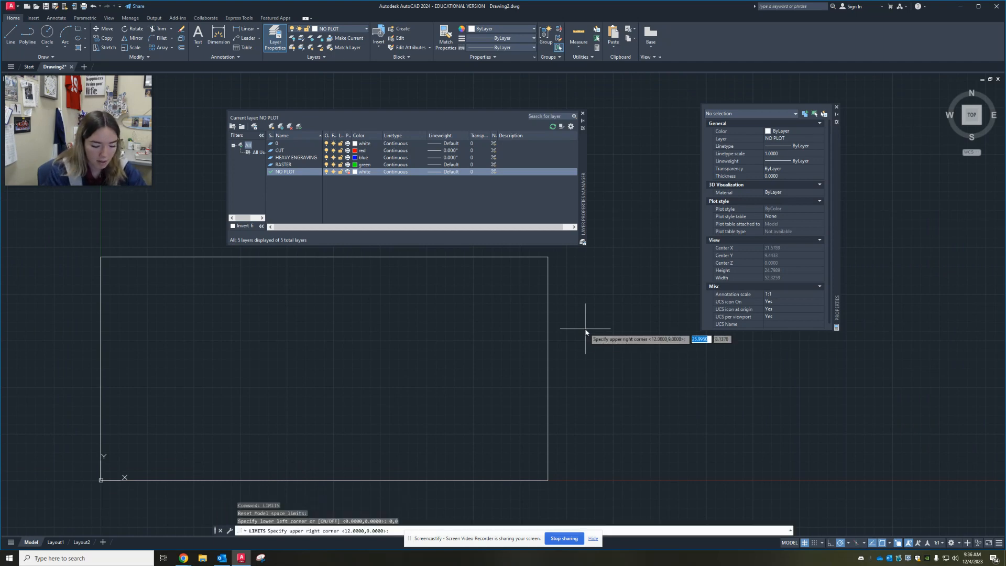
text(24,)
key(Return)
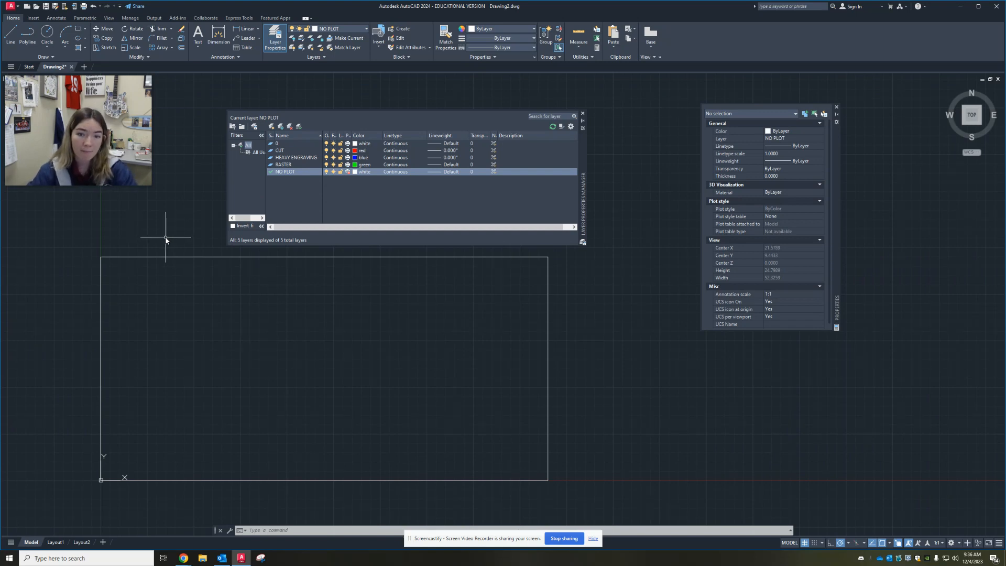
Start saving a copy of the drawing as an AutoCAD drawing template (.dwt)
click(10, 7)
drag(133, 128, 288, 56)
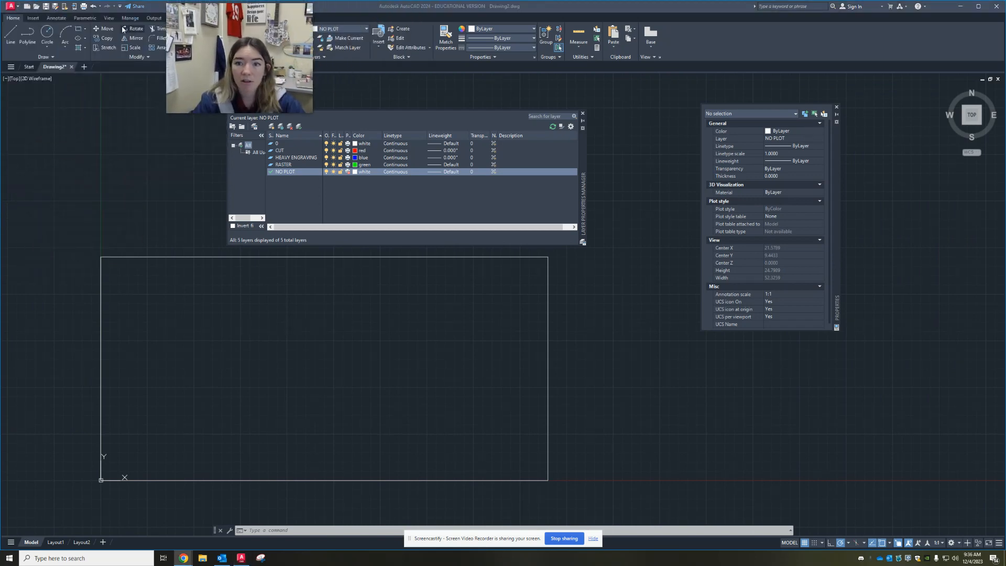
click(11, 7)
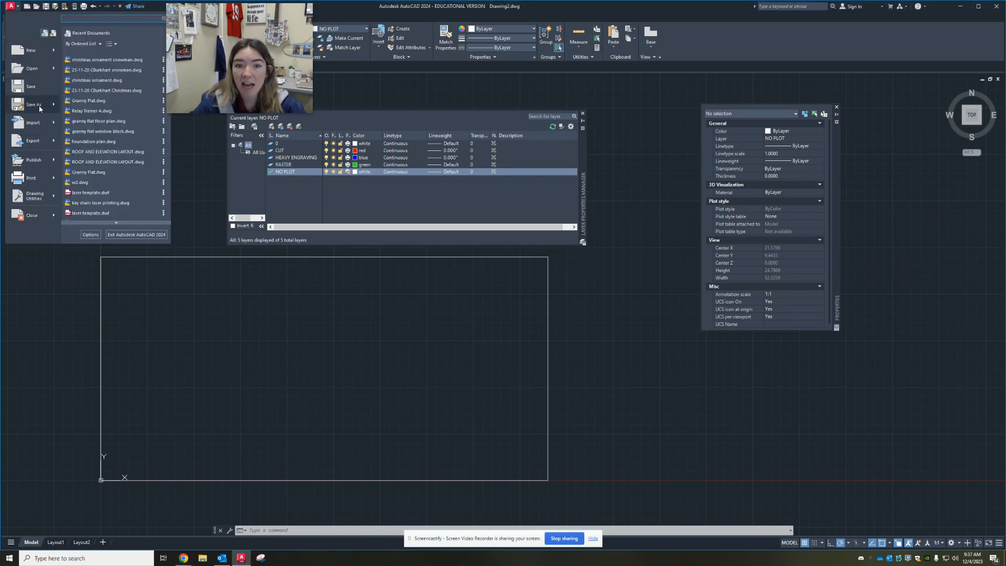
mouse_move(43, 106)
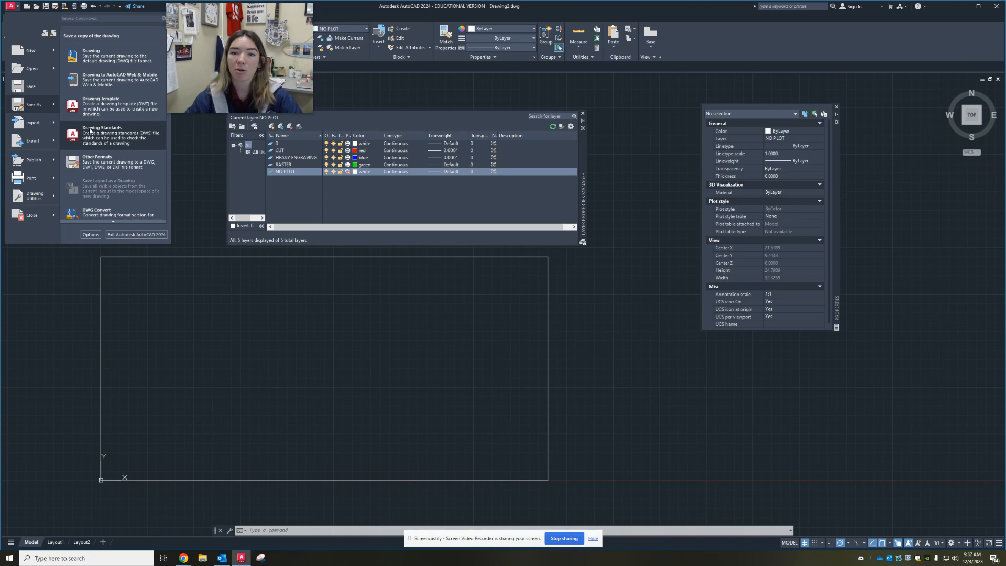
click(111, 105)
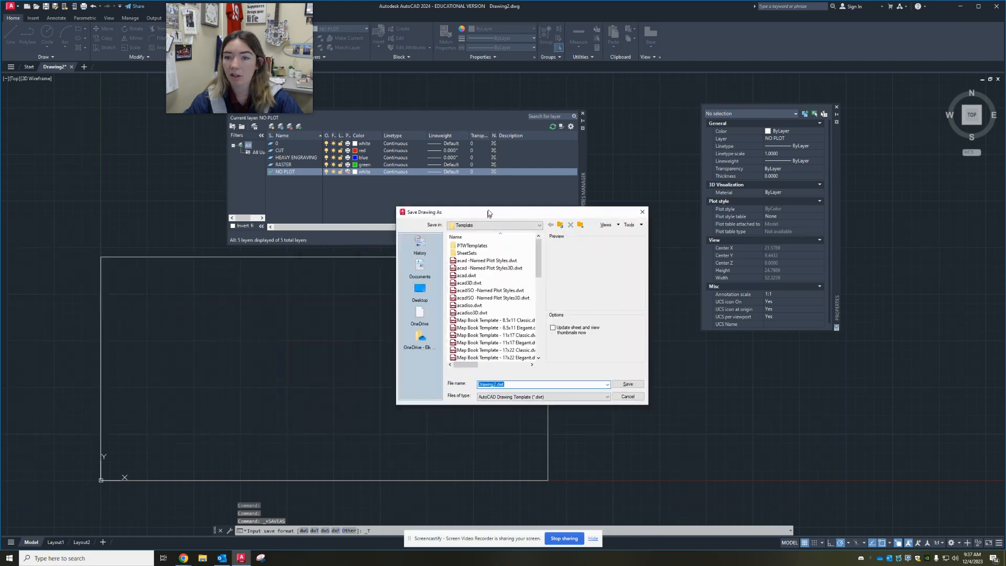
mouse_move(491, 211)
mouse_down()
mouse_move(391, 268)
mouse_move(327, 285)
mouse_move(327, 275)
mouse_up()
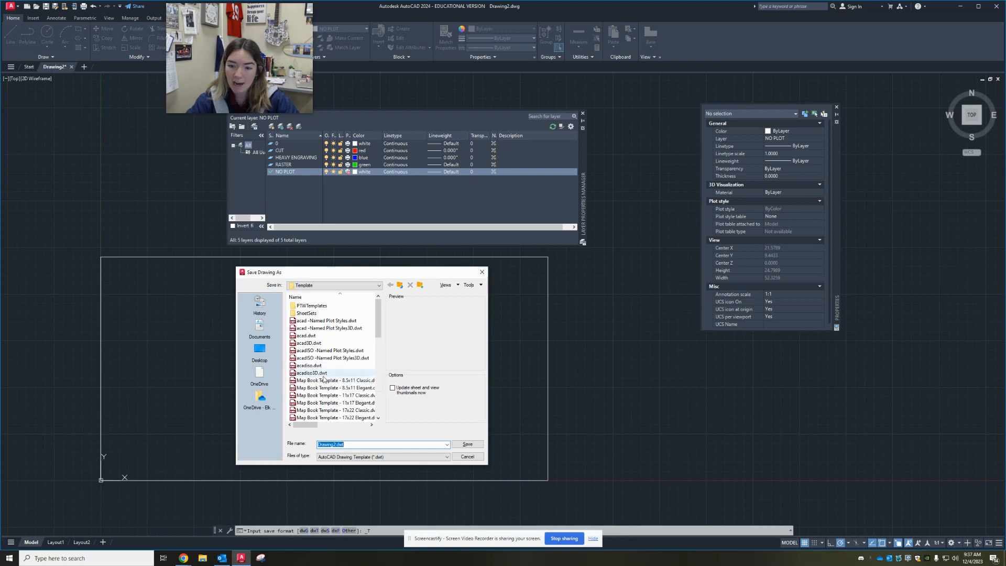
Change the save location to the laser template folder within CADD > template on the school district's OneDrive
scroll(345, 366, down, 2)
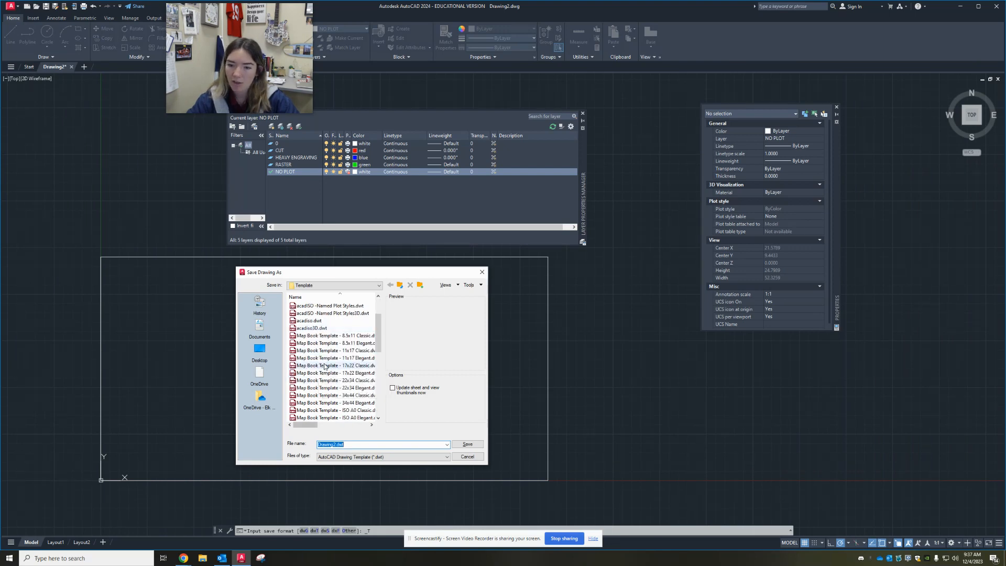
scroll(346, 375, down, 5)
scroll(340, 391, up, 7)
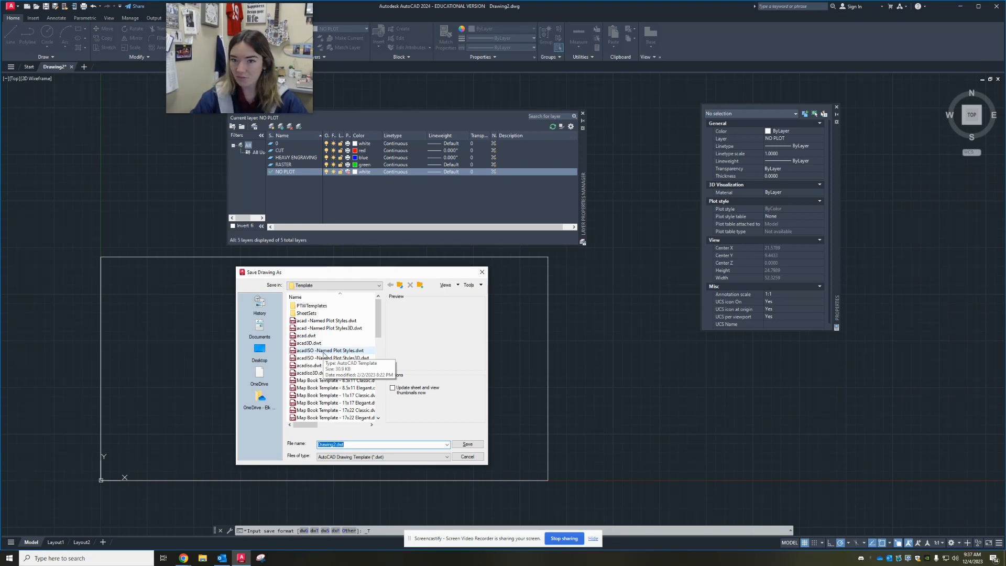
click(345, 288)
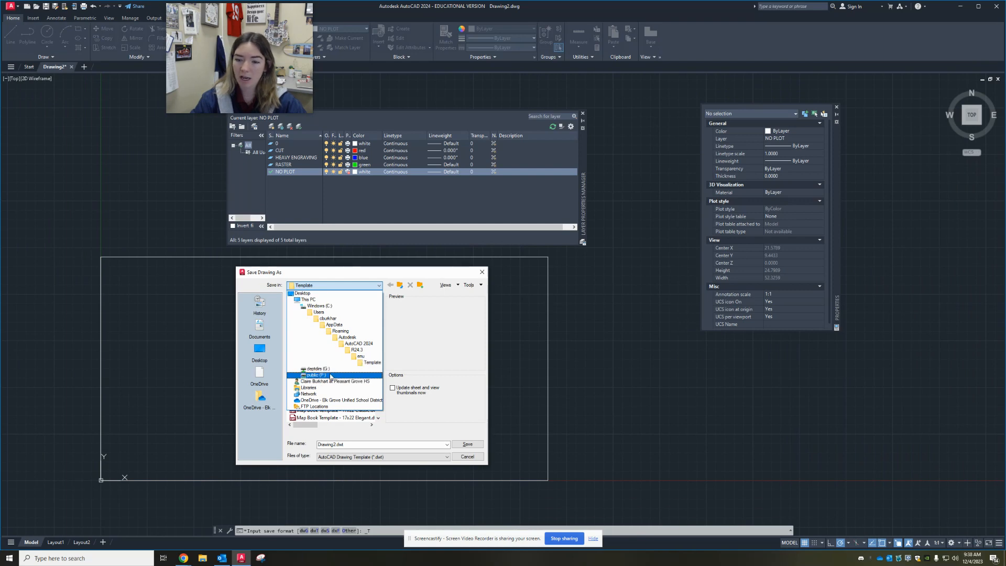
click(323, 401)
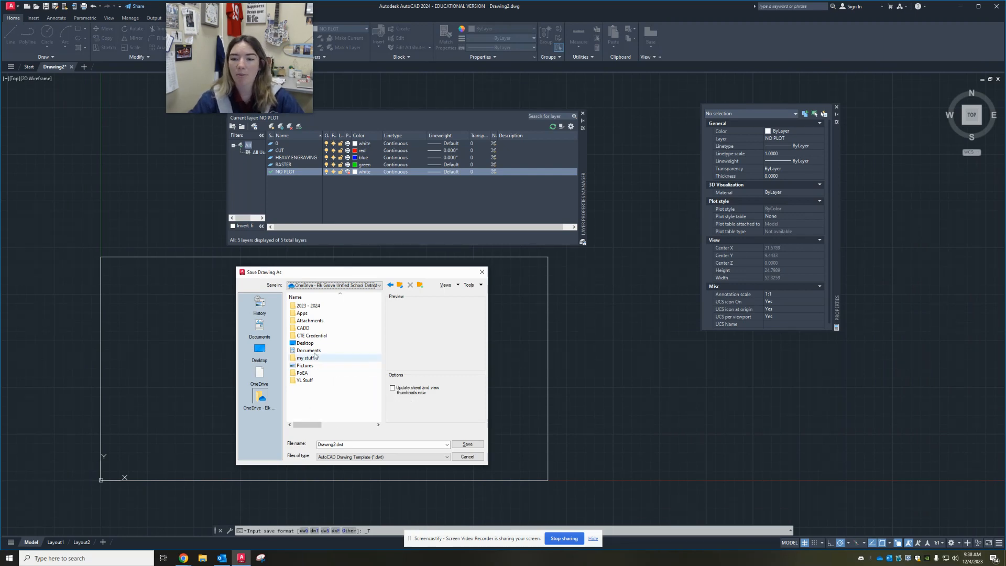
double_click(311, 329)
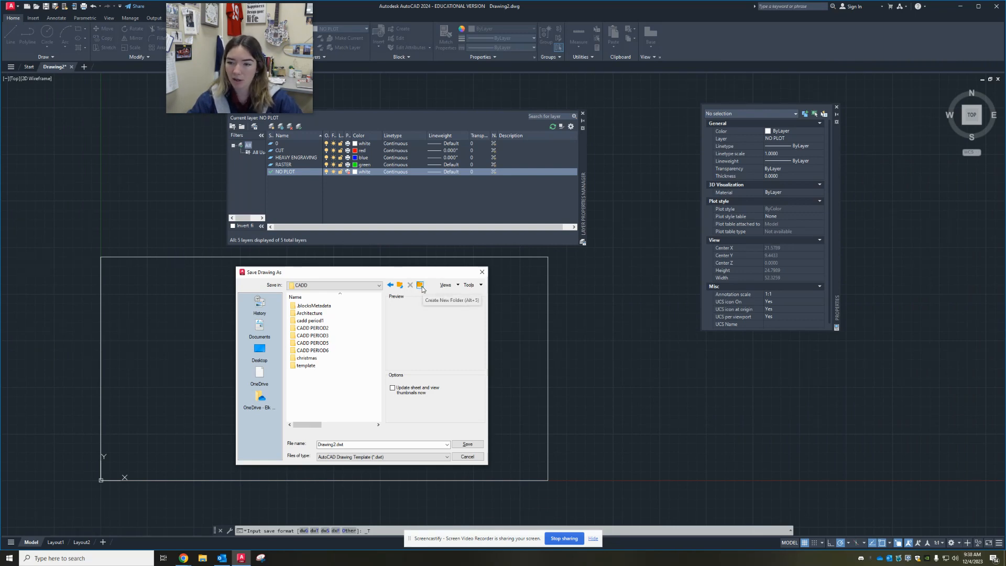
double_click(315, 366)
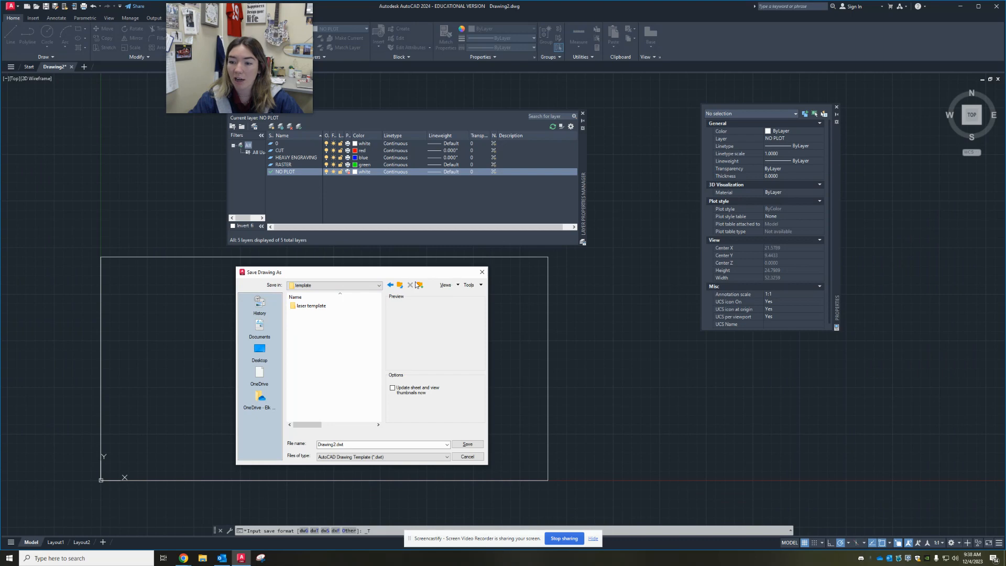
double_click(311, 306)
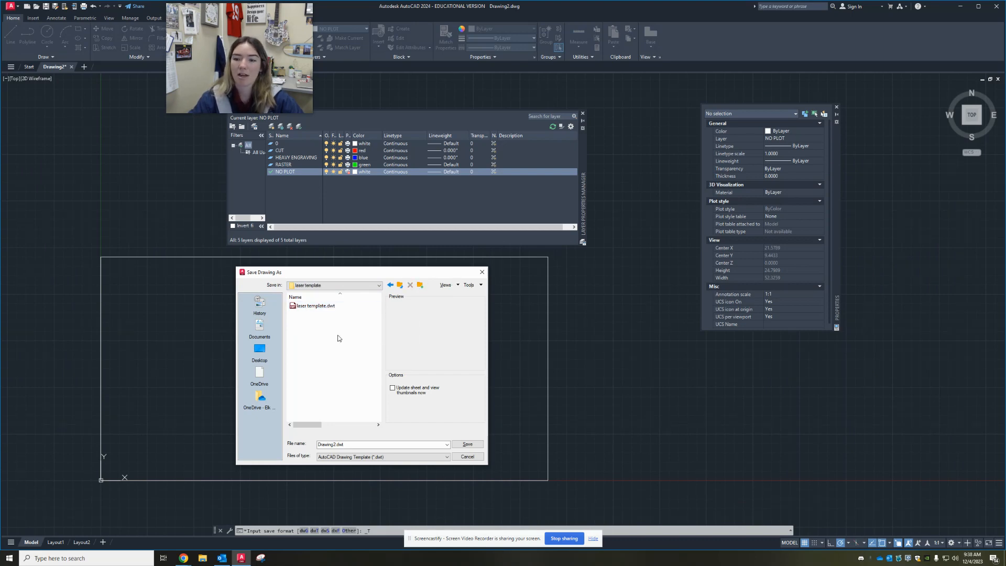
click(322, 307)
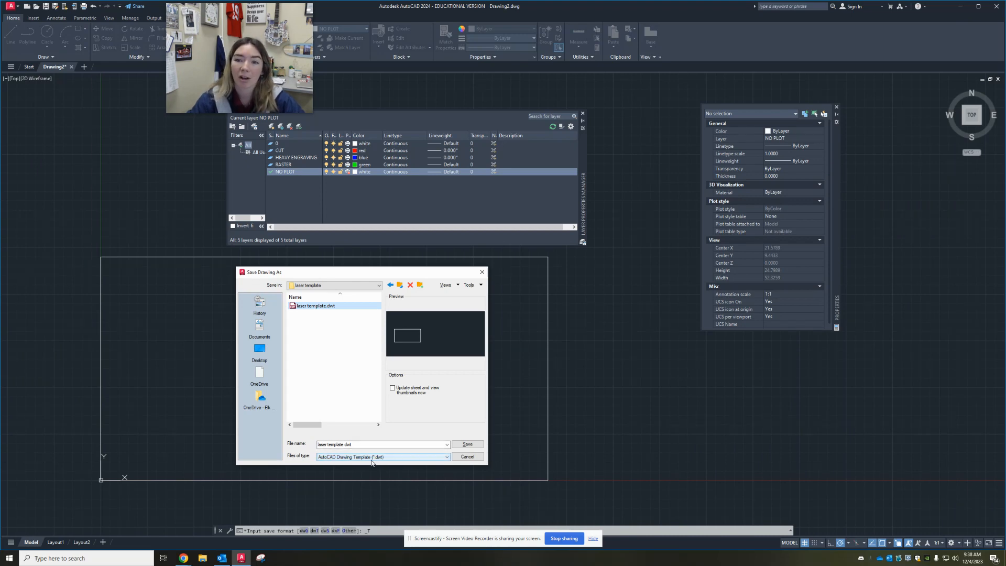
click(466, 444)
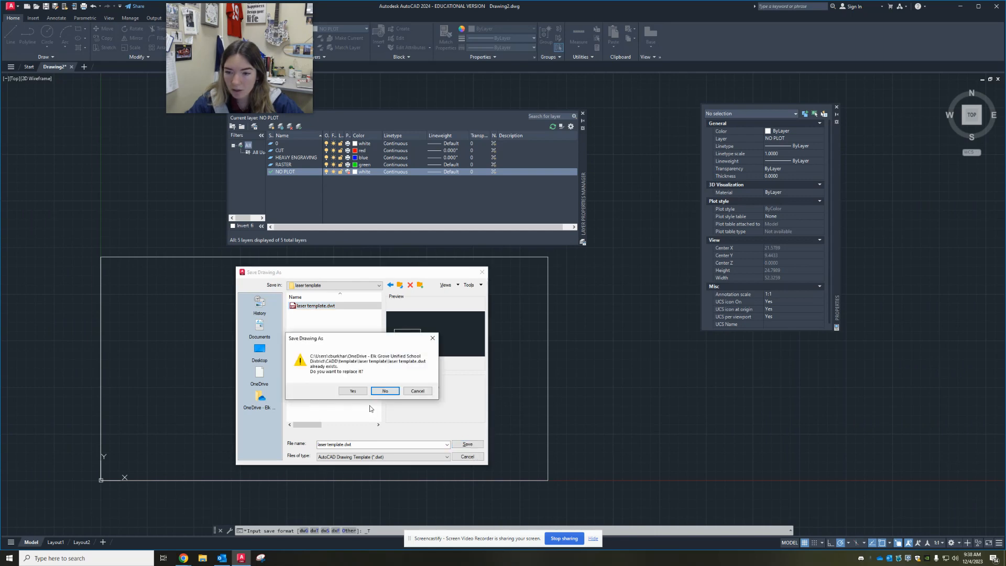
click(417, 390)
Go back to the template folder, create a new folder in it and try to name it Laser template
click(361, 285)
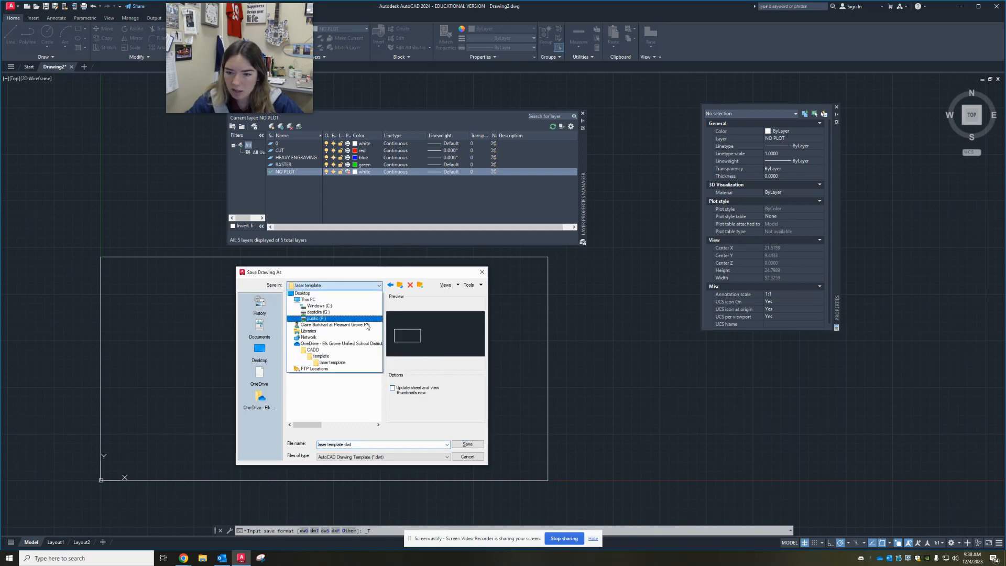
click(354, 359)
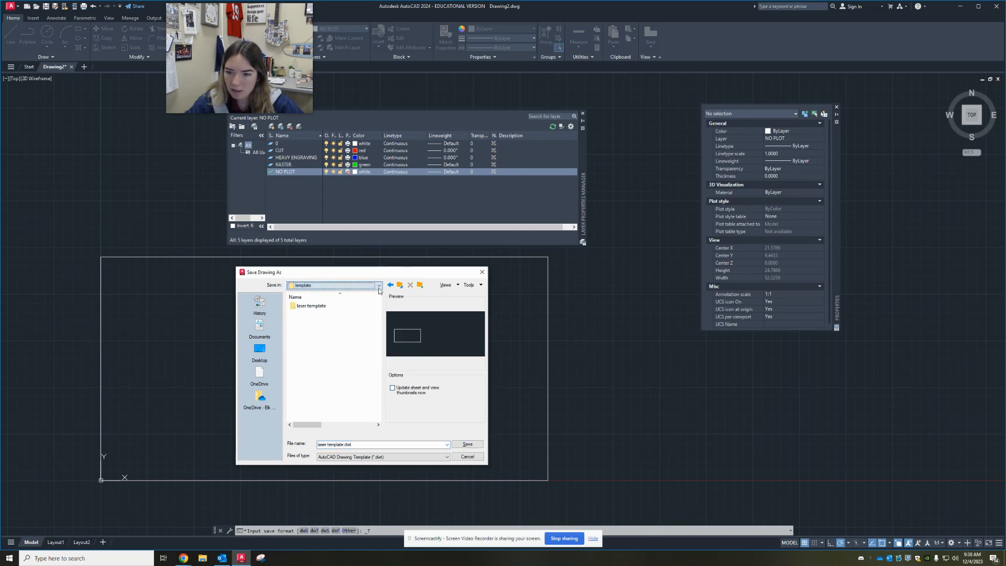
click(420, 284)
text(Laser template)
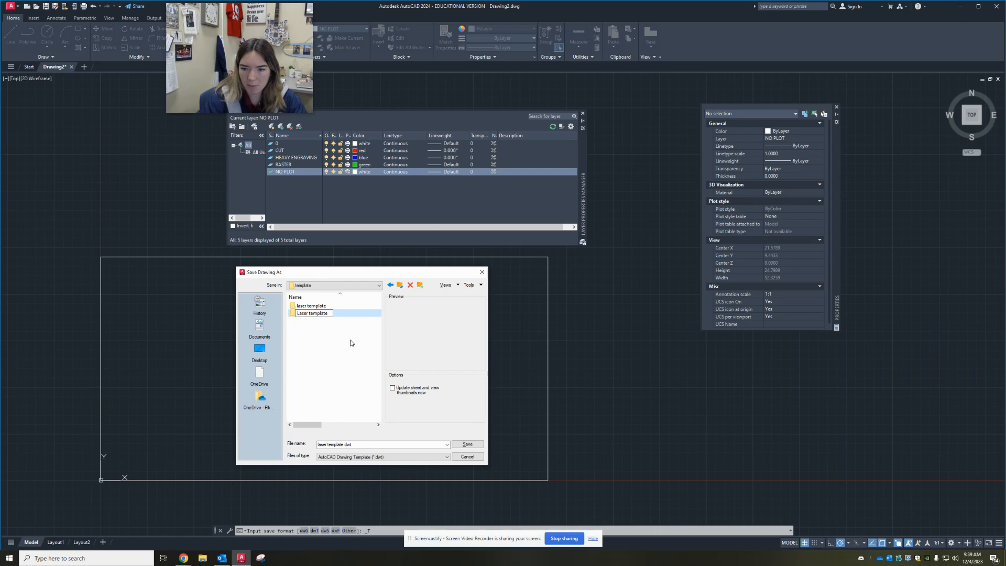
key(Return)
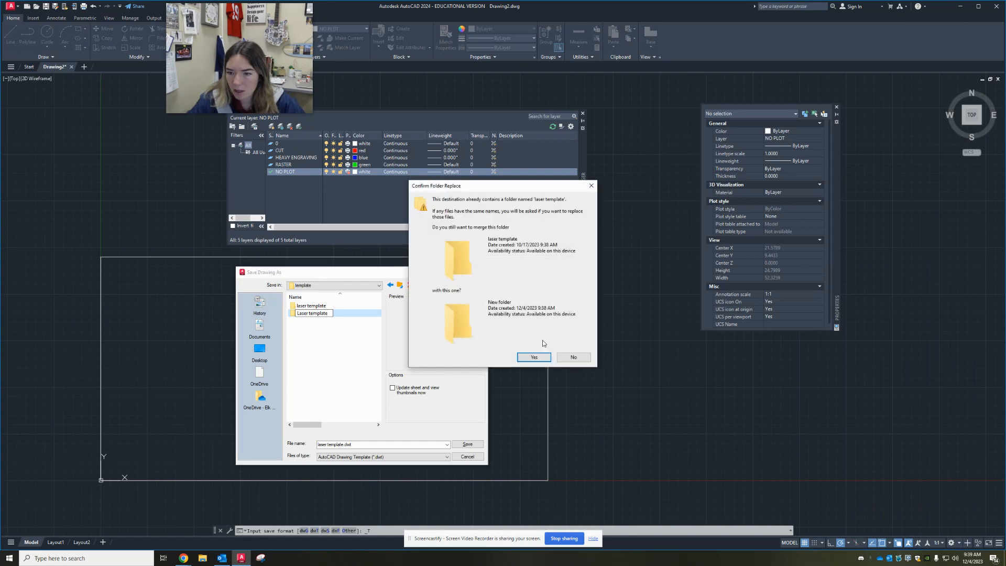
click(573, 357)
Rename the new folder as Laser Template C and open it as the save location
right_click(311, 312)
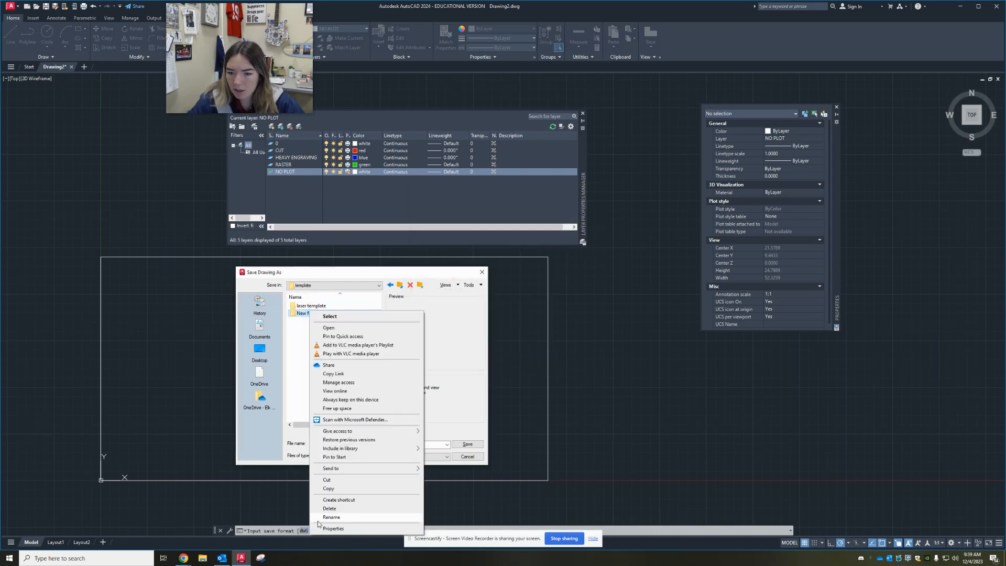
click(334, 518)
text(Laser Template C)
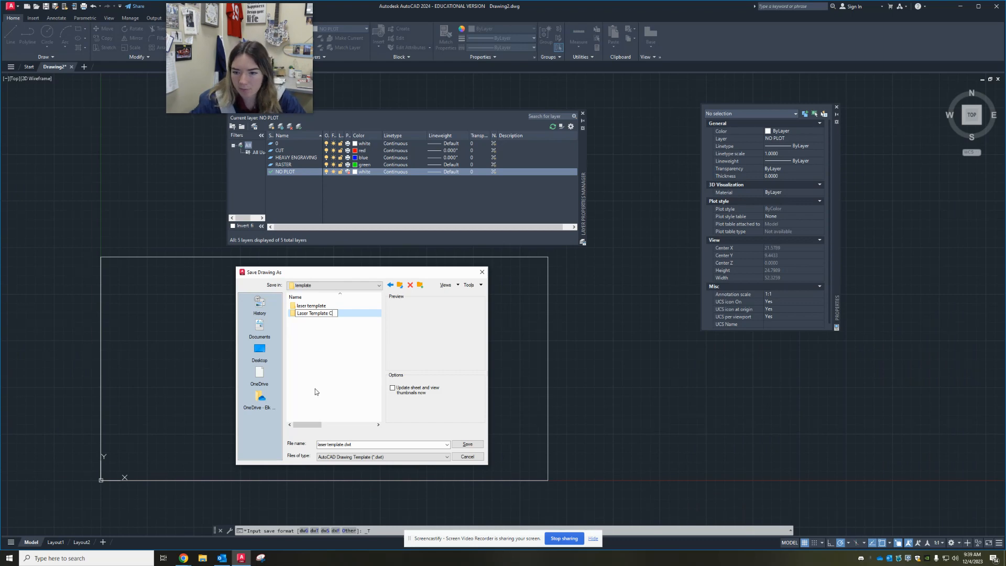
key(Return)
double_click(342, 313)
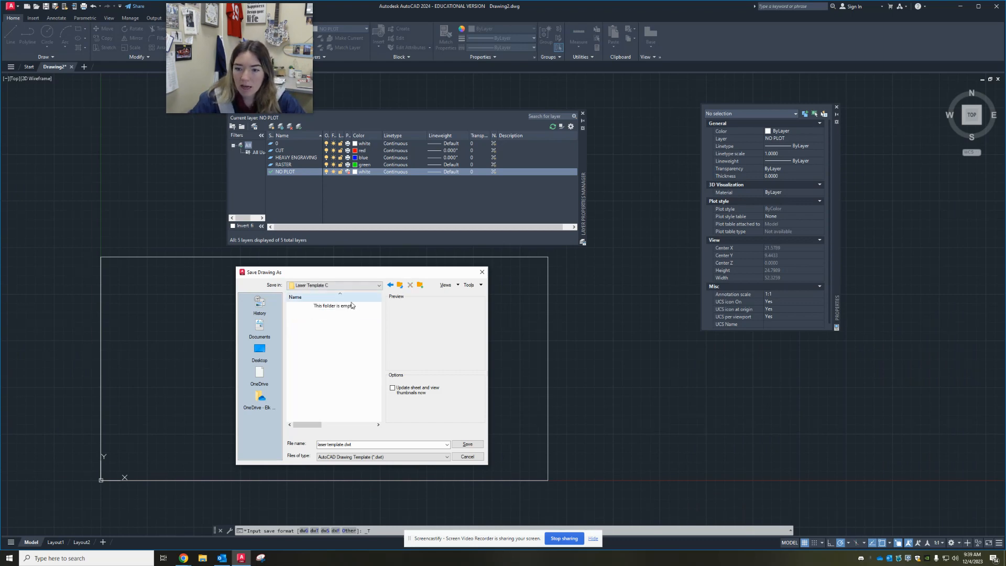
Save the drawing as laser cutting template in AutoCAD Drawing Template (*.dwt) format, accepting English measurement and unreconciled layers
click(347, 444)
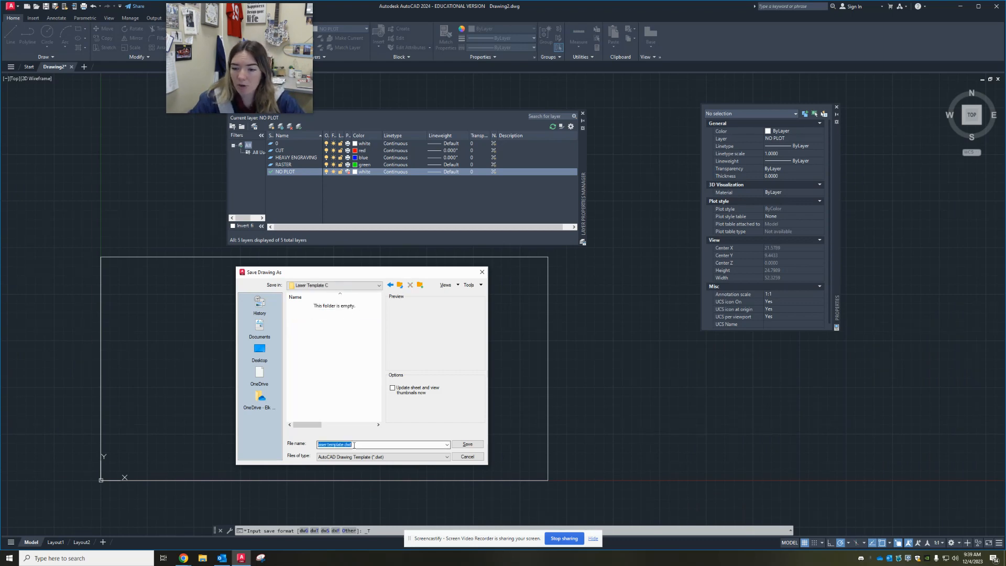
text(lase)
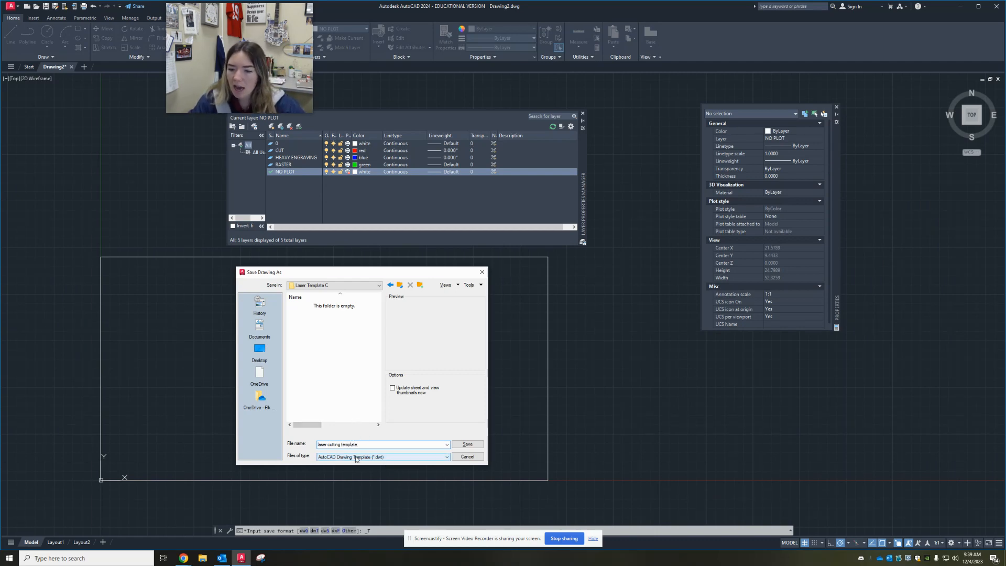
click(376, 457)
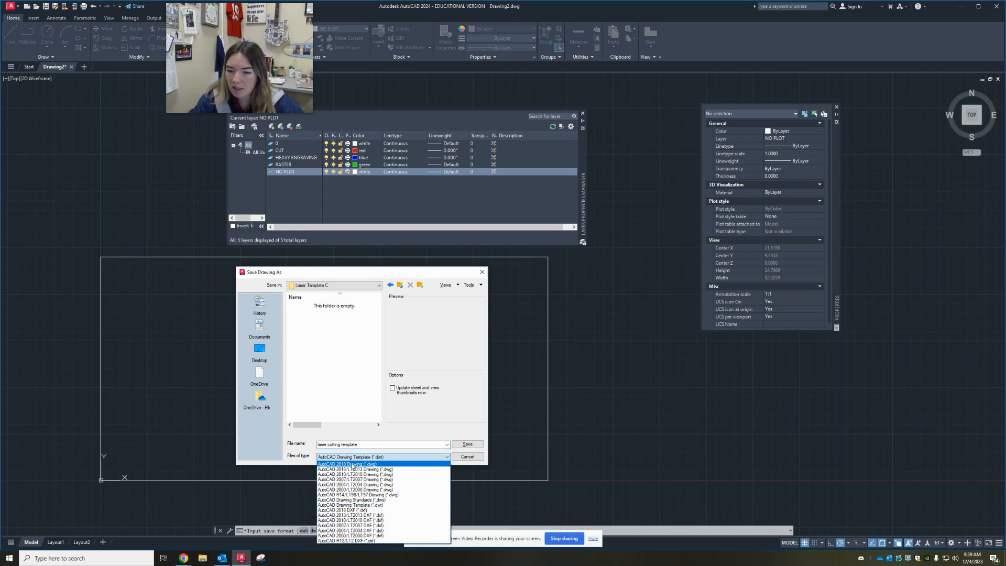
click(412, 457)
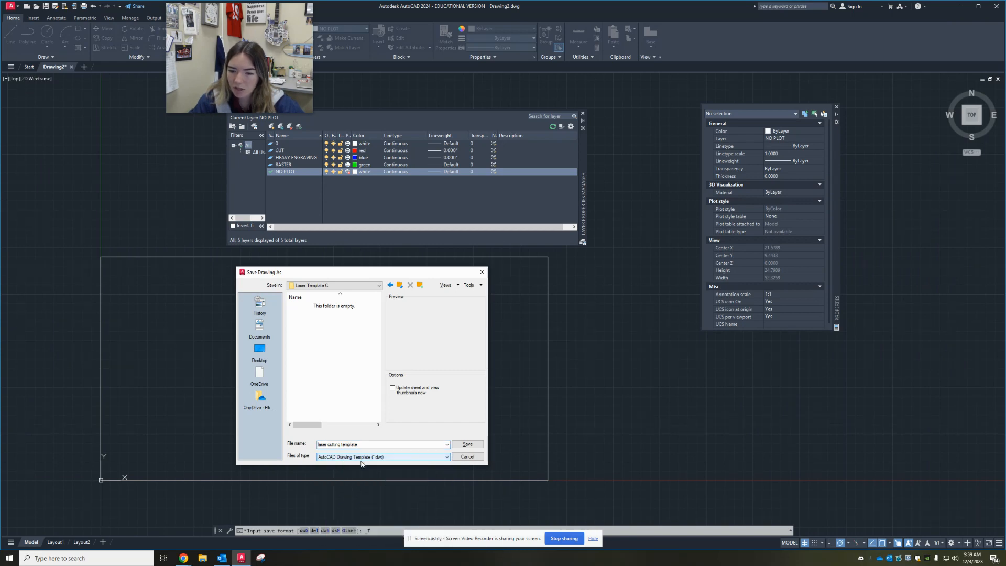
click(468, 444)
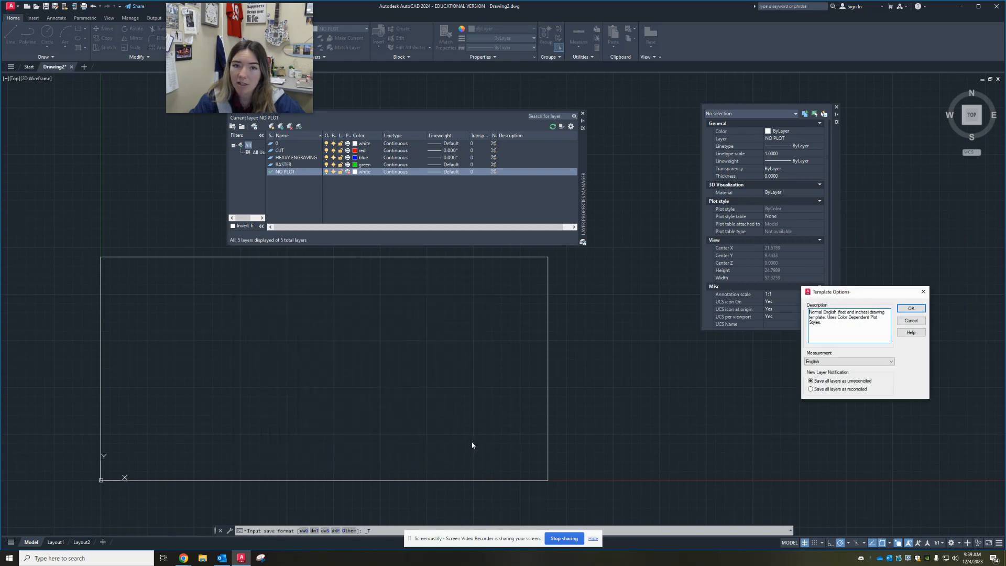
mouse_move(861, 298)
mouse_down()
mouse_move(614, 365)
mouse_move(316, 300)
mouse_up()
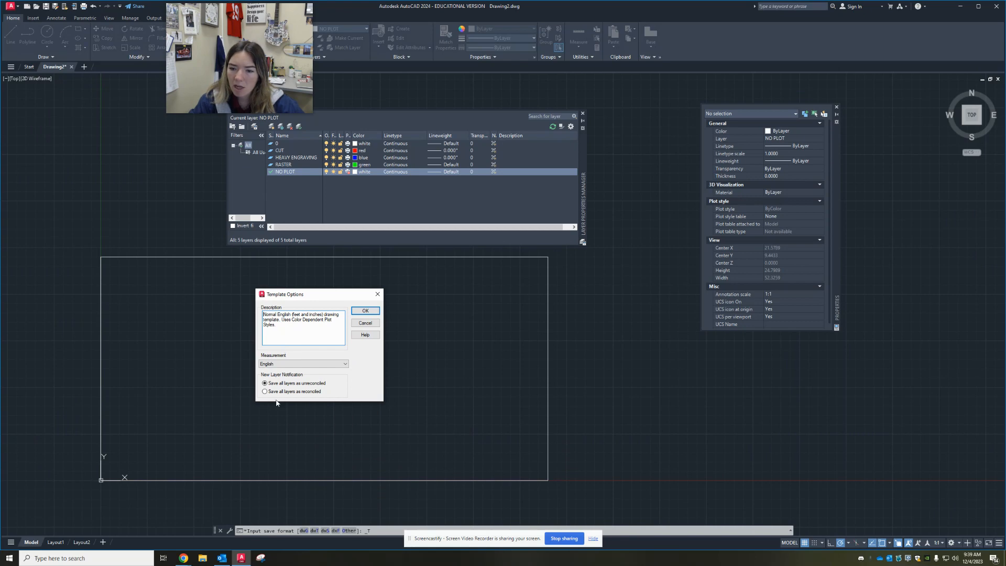
click(365, 311)
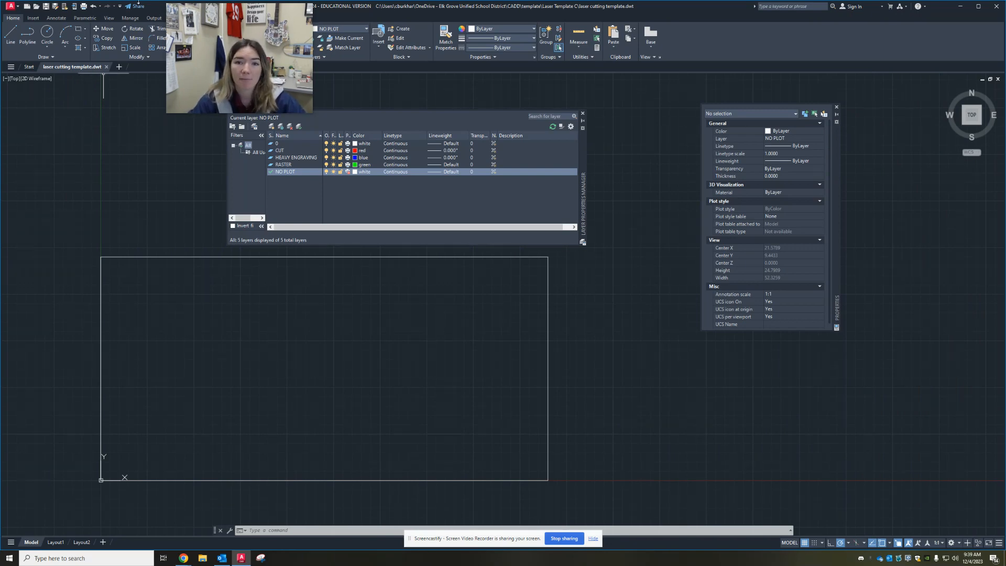
click(45, 6)
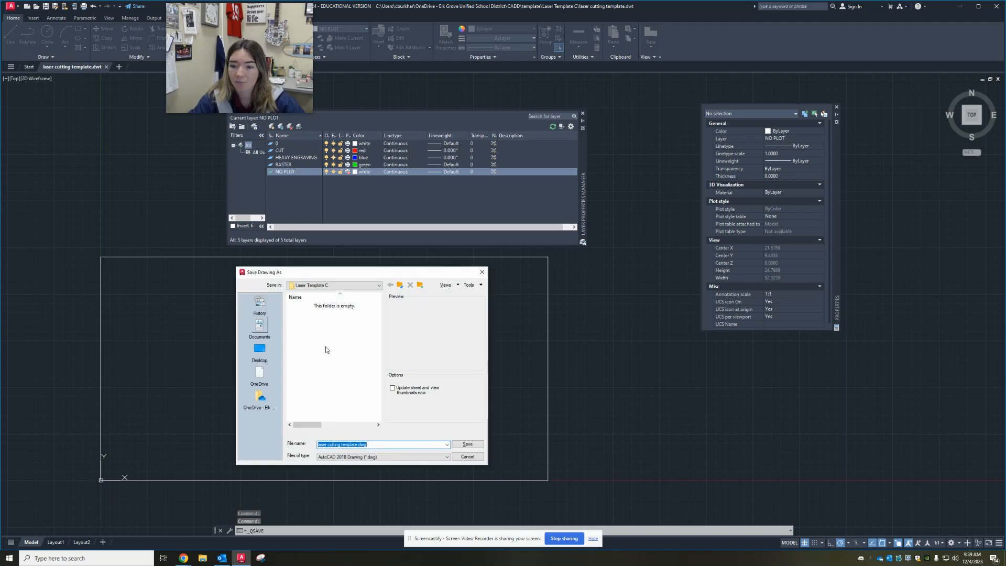
key(Escape)
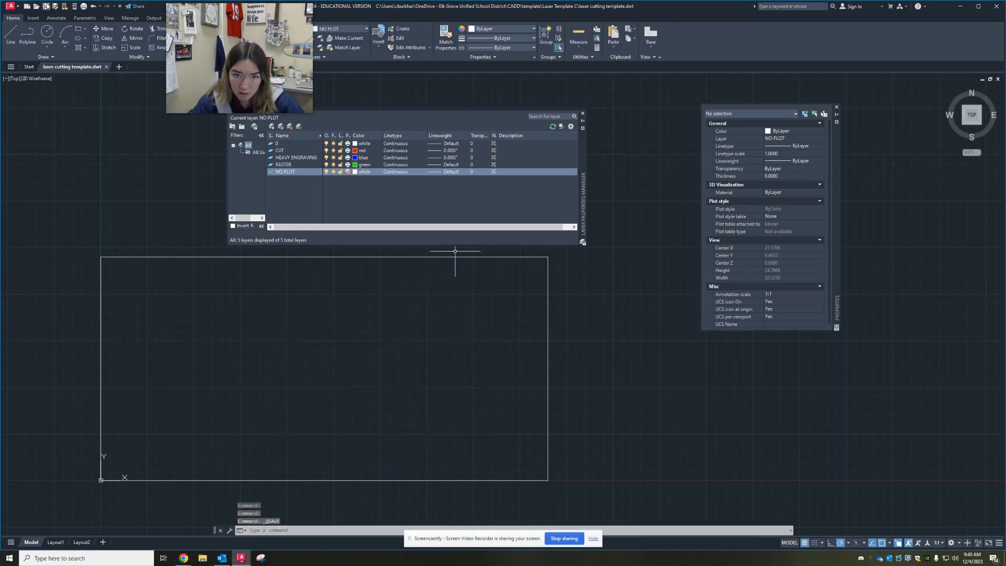
key(ctrl+s)
click(482, 272)
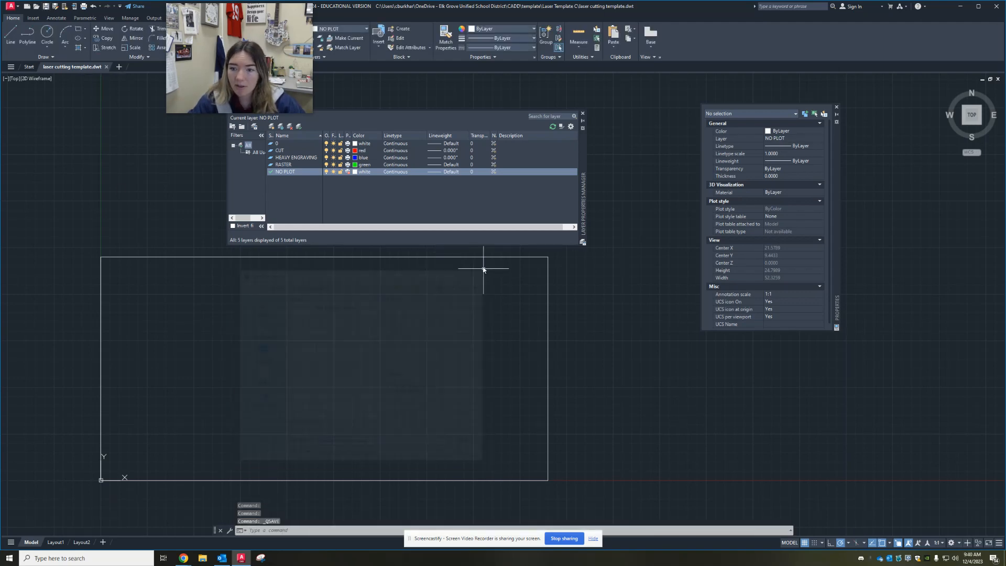
Close the laser cutting template drawing and open the template browser for a new drawing
click(106, 67)
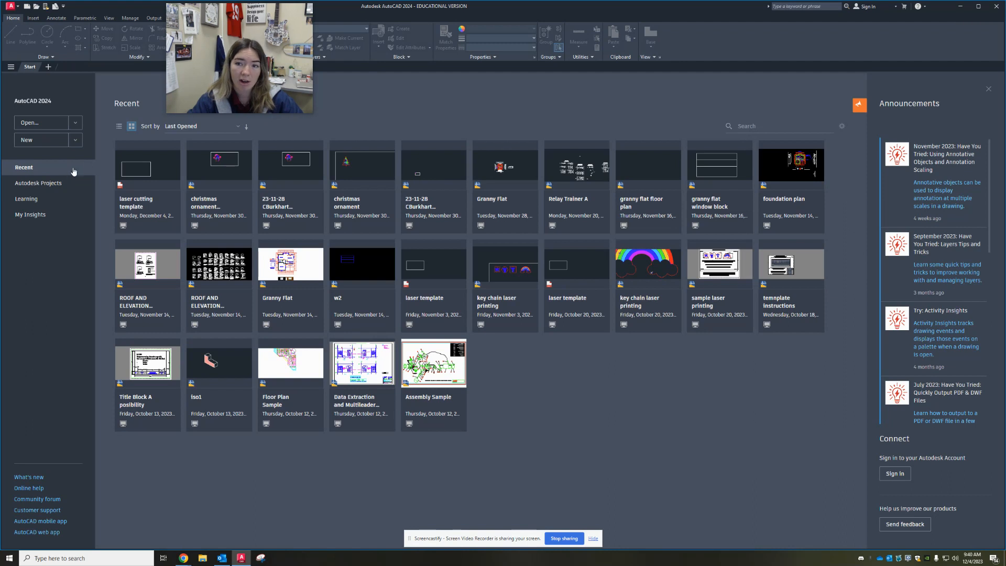
click(80, 141)
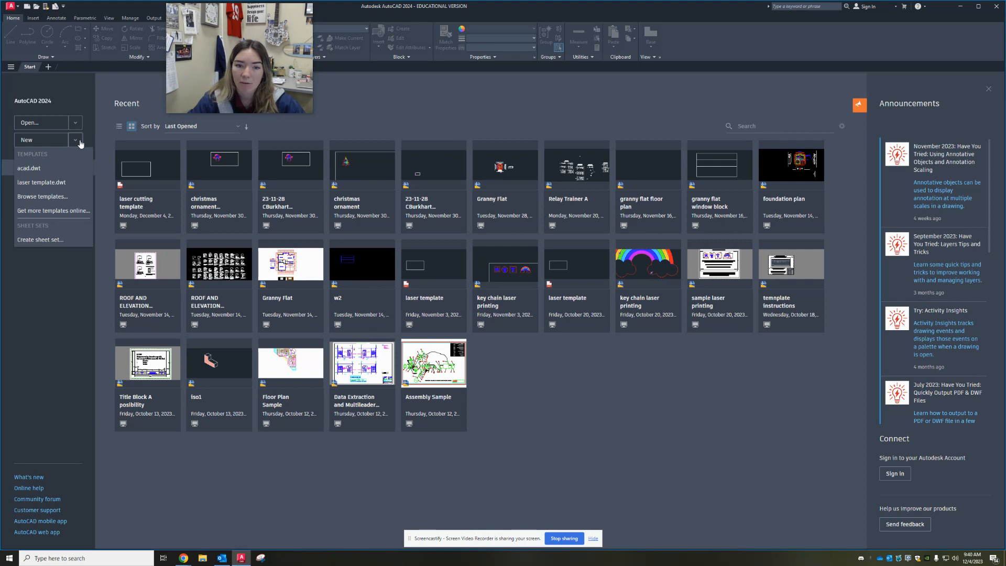
click(36, 195)
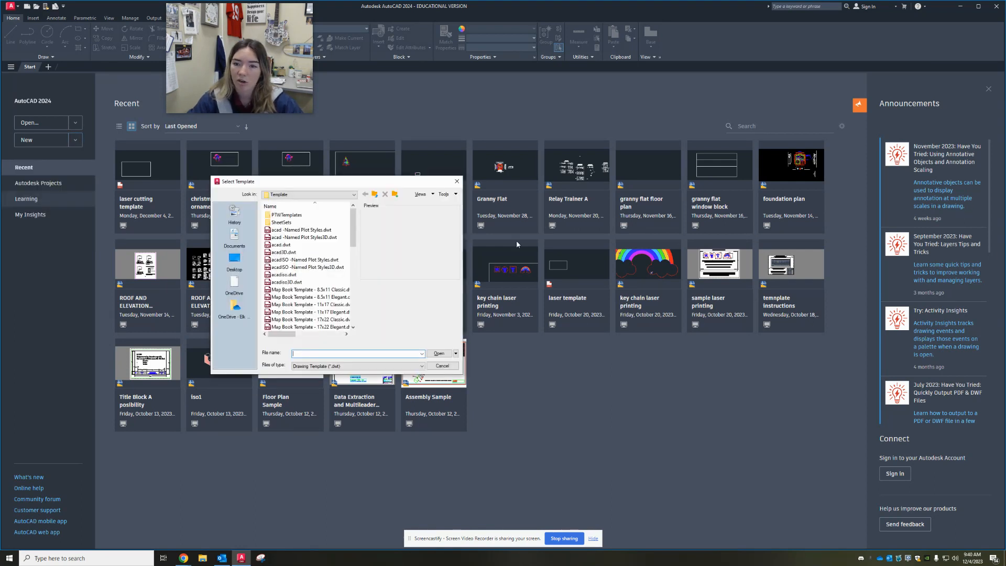
Start a new drawing from laser cutting template.dwt in the OneDrive folder CADD > template > Laser Template C
click(301, 195)
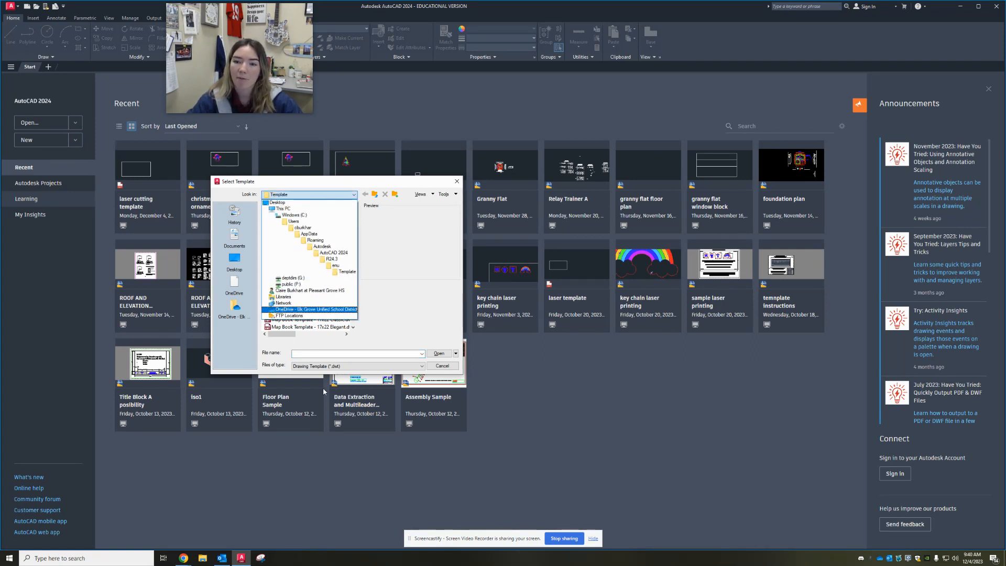
click(290, 310)
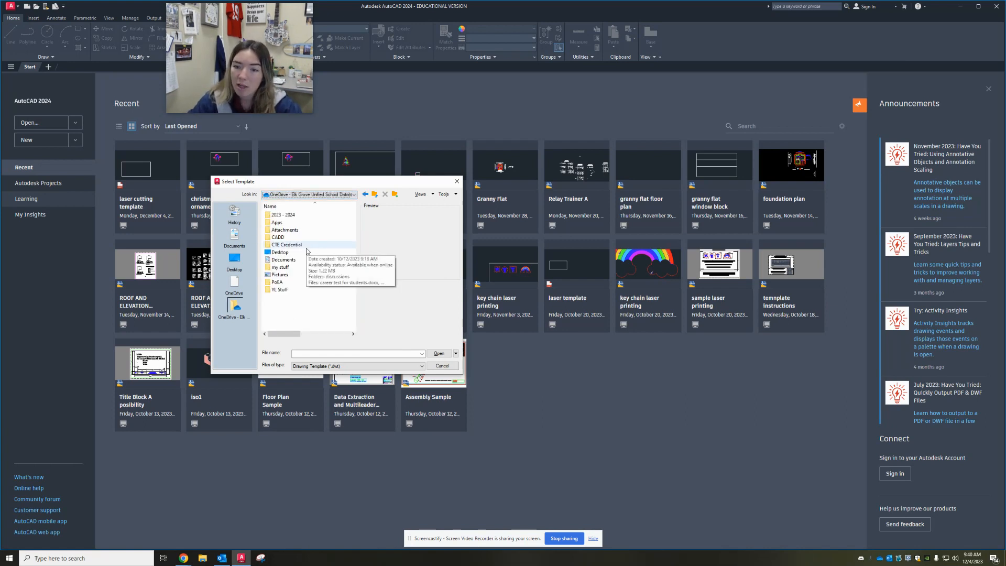
double_click(280, 237)
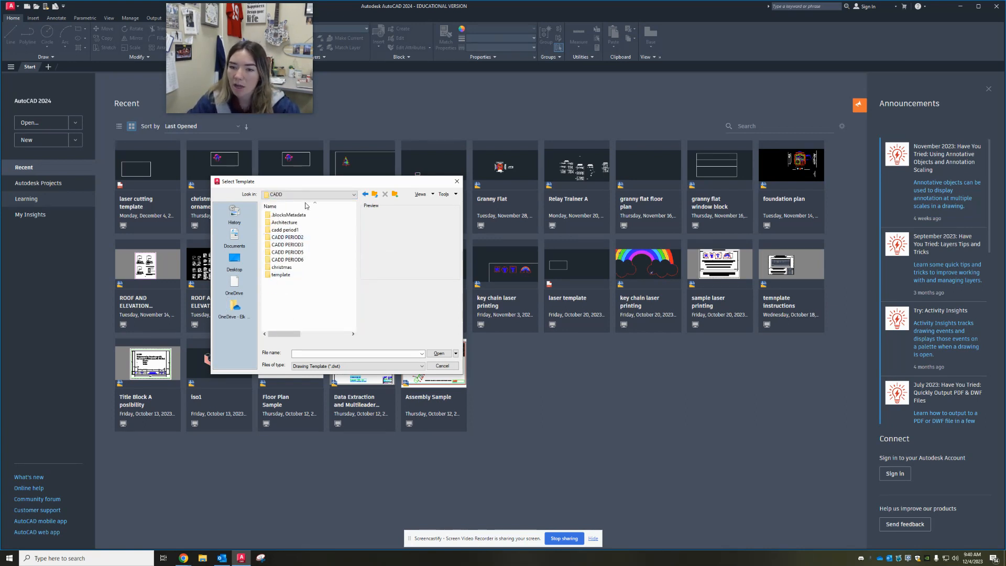
double_click(301, 275)
double_click(307, 222)
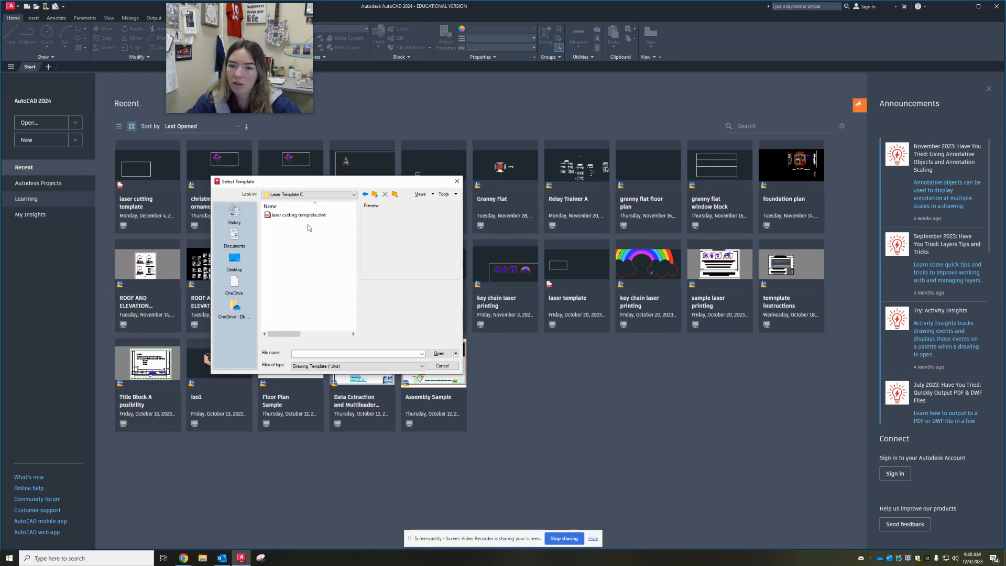
click(309, 216)
double_click(290, 216)
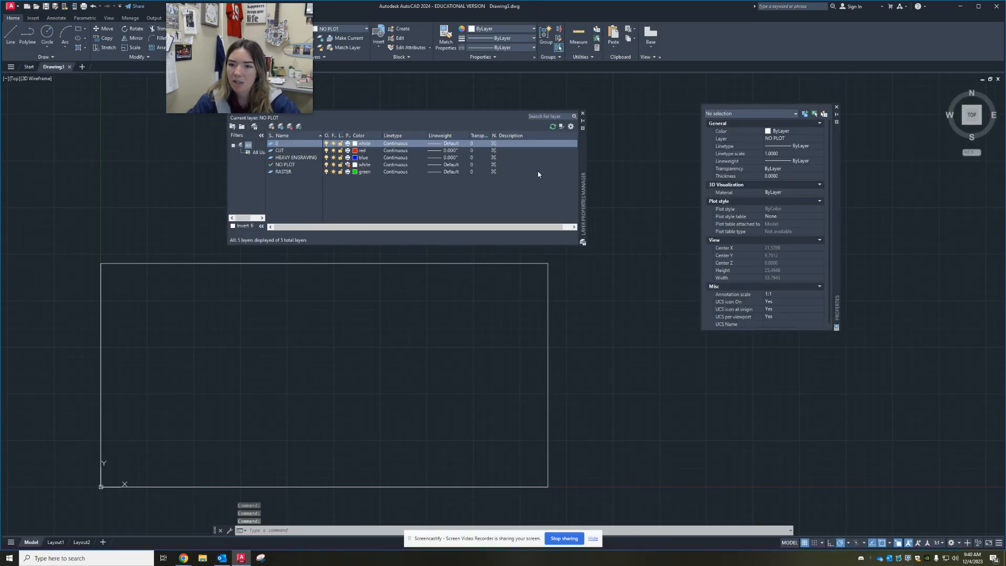
mouse_move(58, 73)
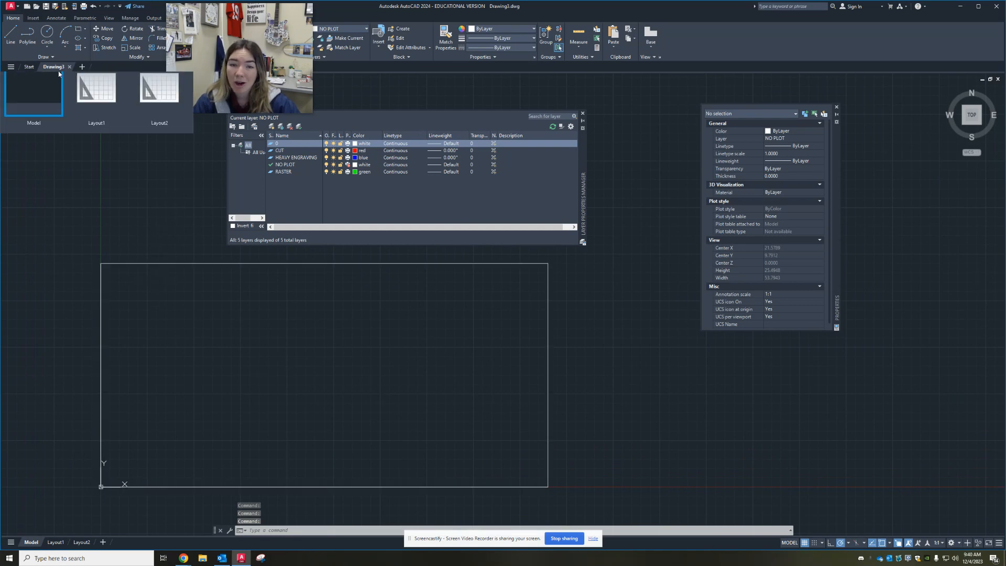
click(61, 247)
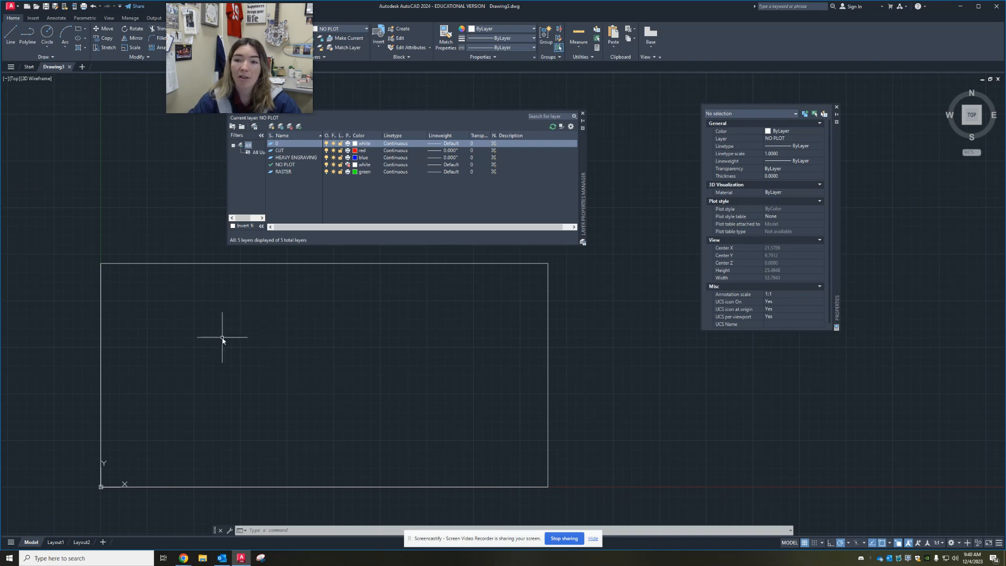
scroll(223, 338, up, 3)
middle_drag(232, 360, 183, 274)
scroll(214, 306, down, 3)
middle_drag(219, 315, 189, 336)
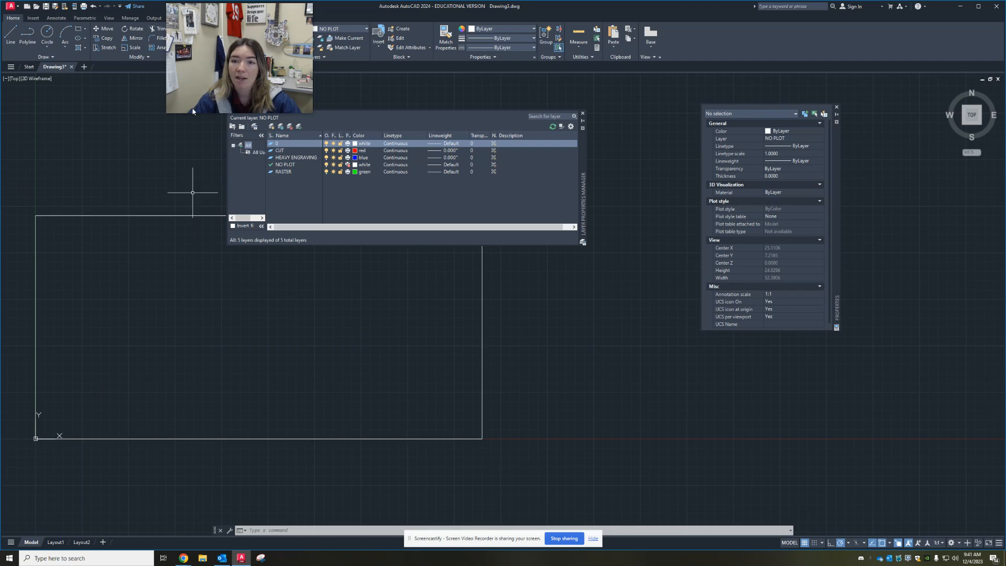
drag(207, 68, 46, 77)
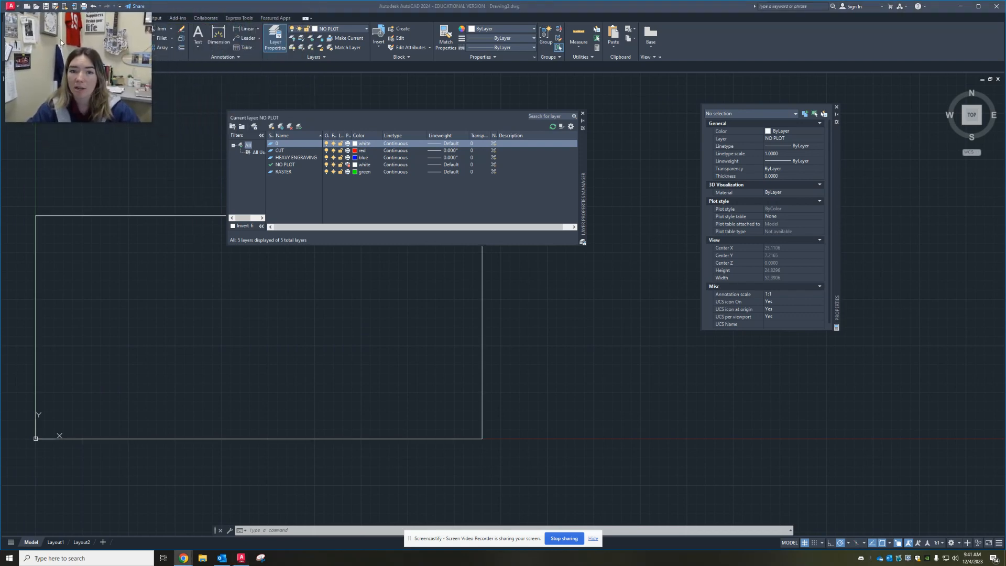
click(165, 314)
click(151, 304)
click(86, 362)
key(Escape)
key(Escape)
mouse_move(171, 279)
middle_down()
mouse_move(140, 274)
mouse_move(152, 292)
mouse_move(233, 303)
mouse_move(169, 363)
mouse_move(168, 349)
middle_up()
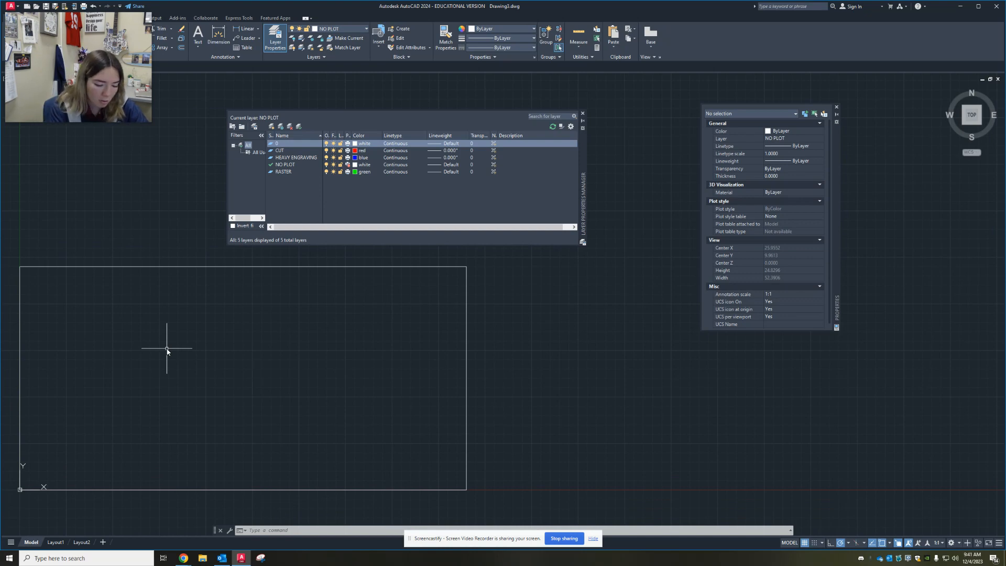
text(PL)
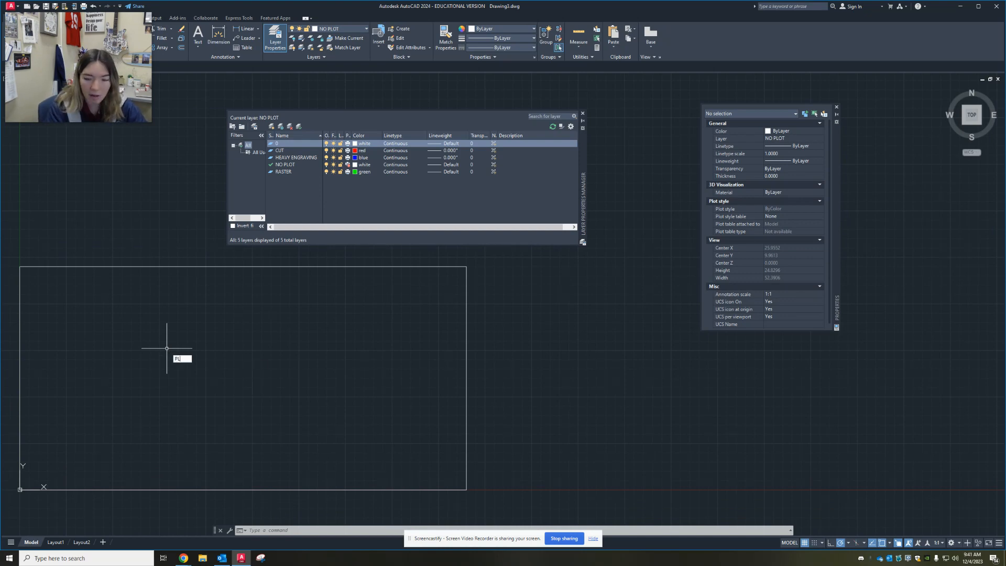
key(Return)
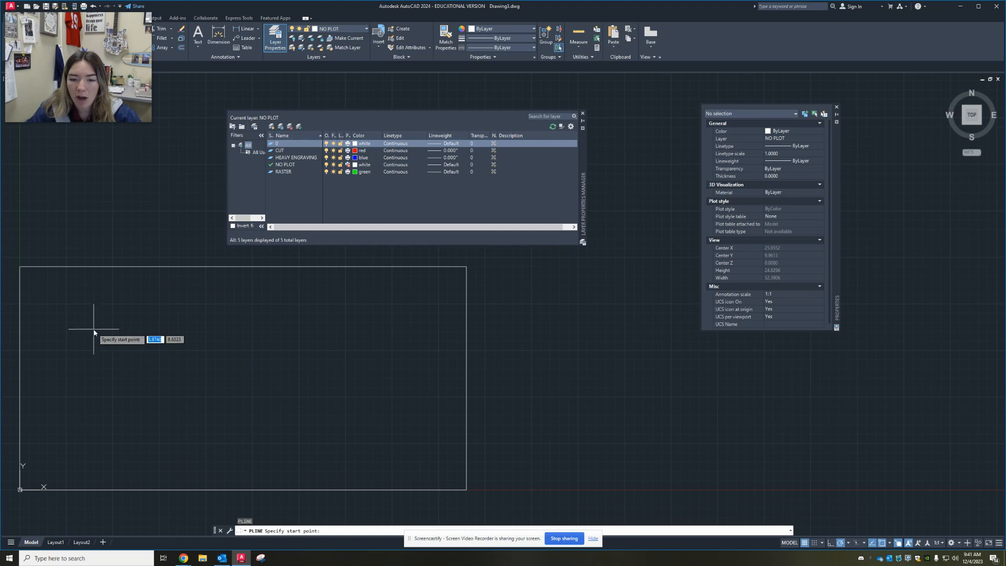
key(Escape)
Draw a 2 by 2 rectangle with its first corner at 3,3 inside the boundary
text(REC)
key(Return)
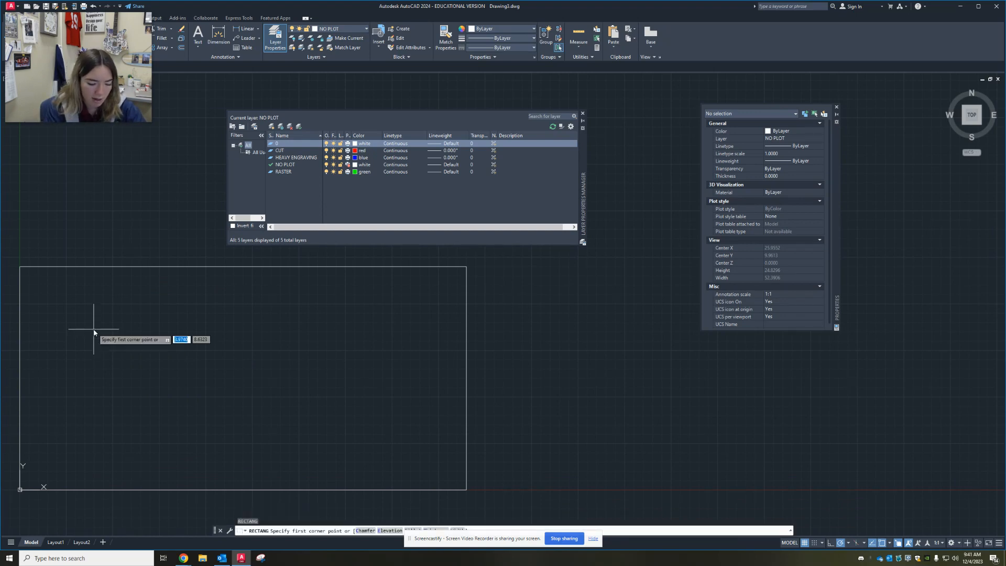
text(3)
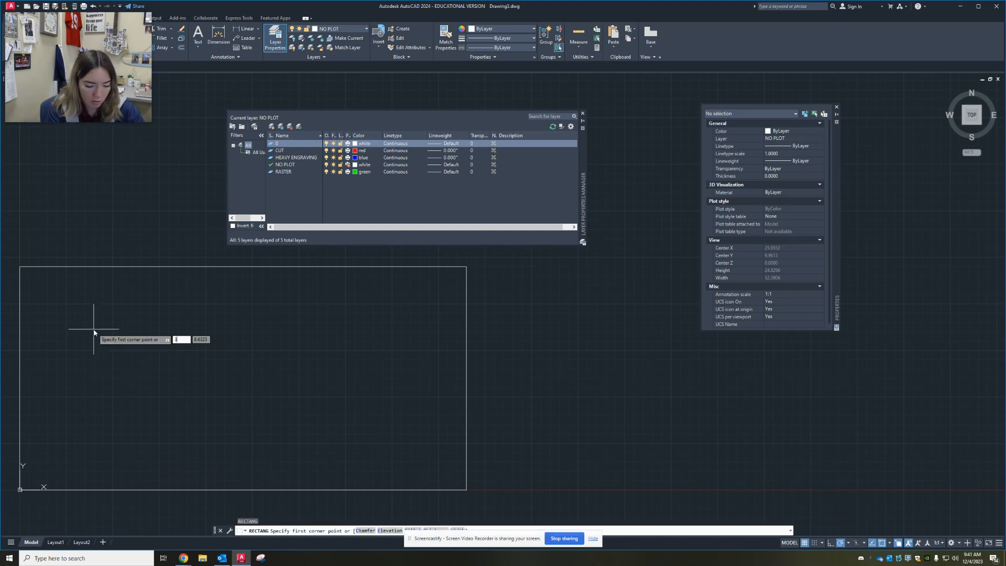
text(,3)
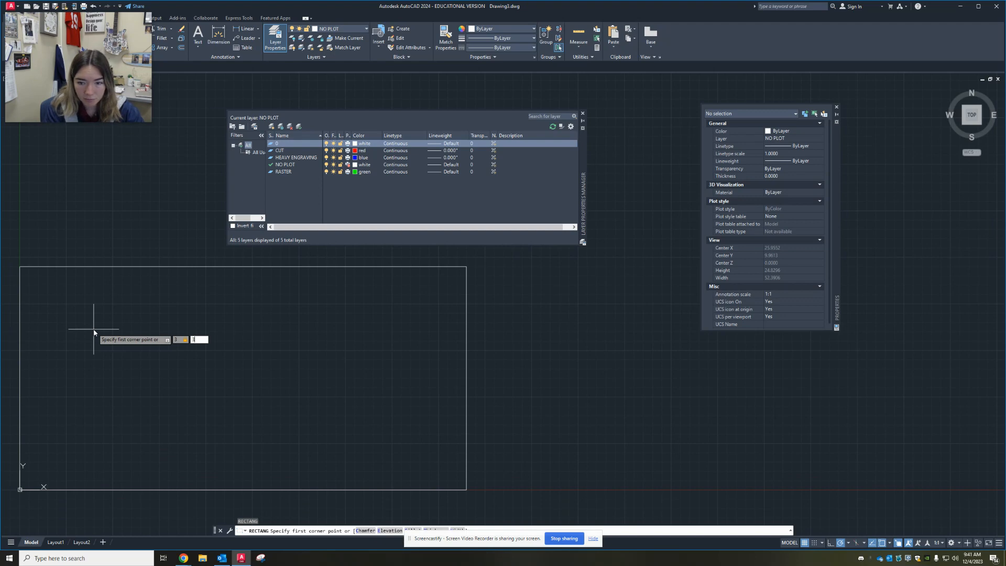
key(Return)
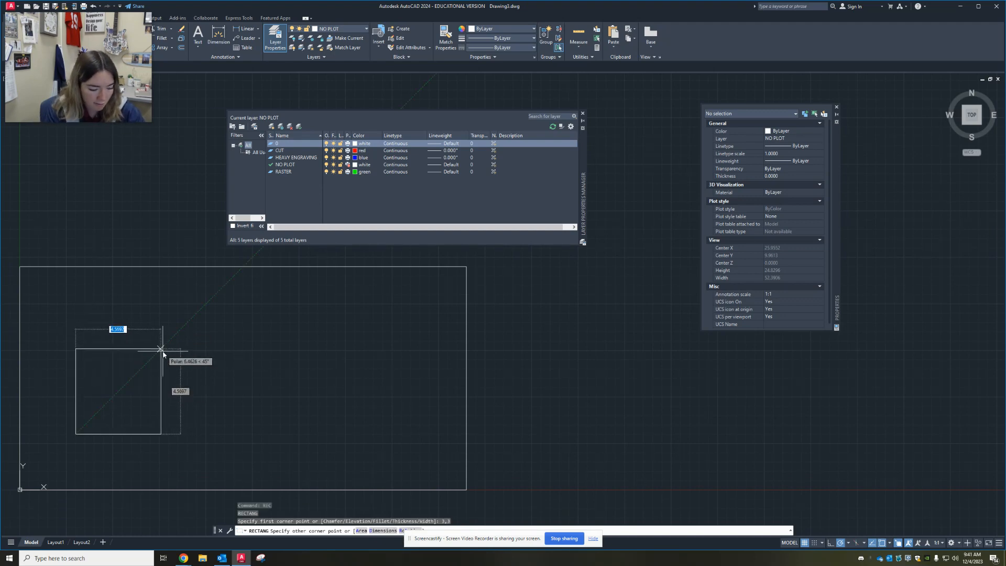
text(2,2)
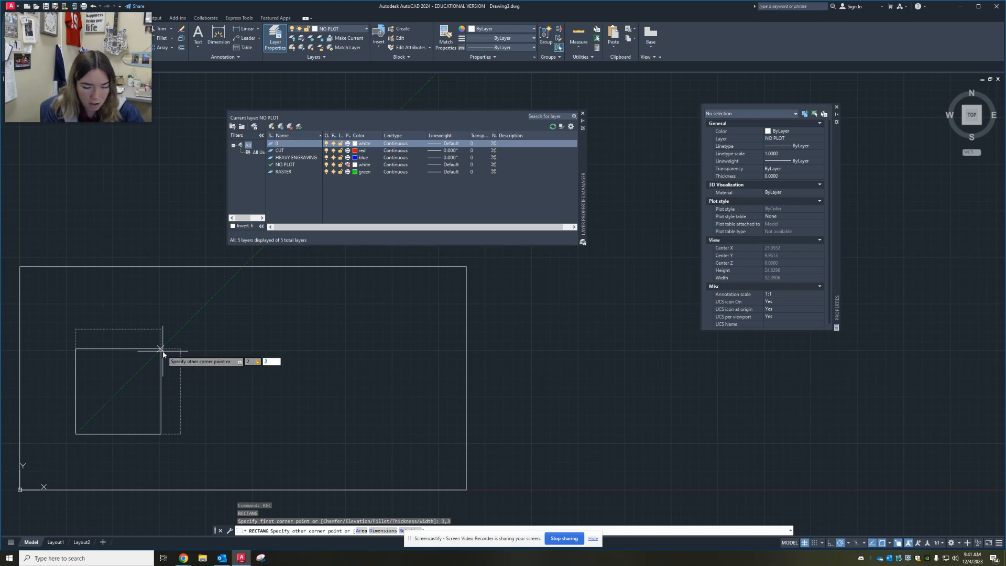
key(Return)
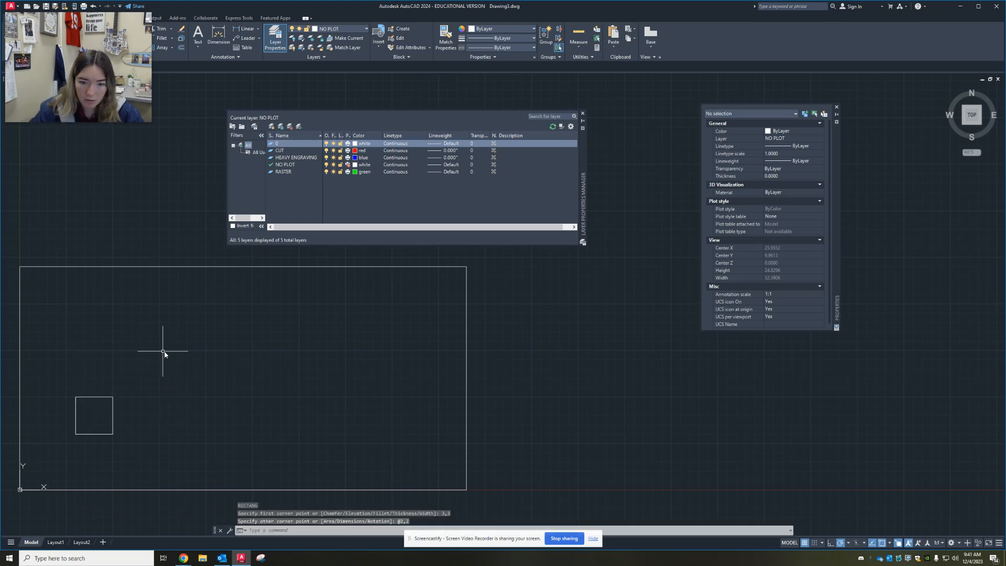
key(Escape)
key(Escape)
Copy the 2 by 2 square from its upper-right corner by 1 unit diagonally up and right at 45°
scroll(127, 407, up, 4)
middle_drag(121, 405, 362, 380)
click(398, 349)
click(283, 402)
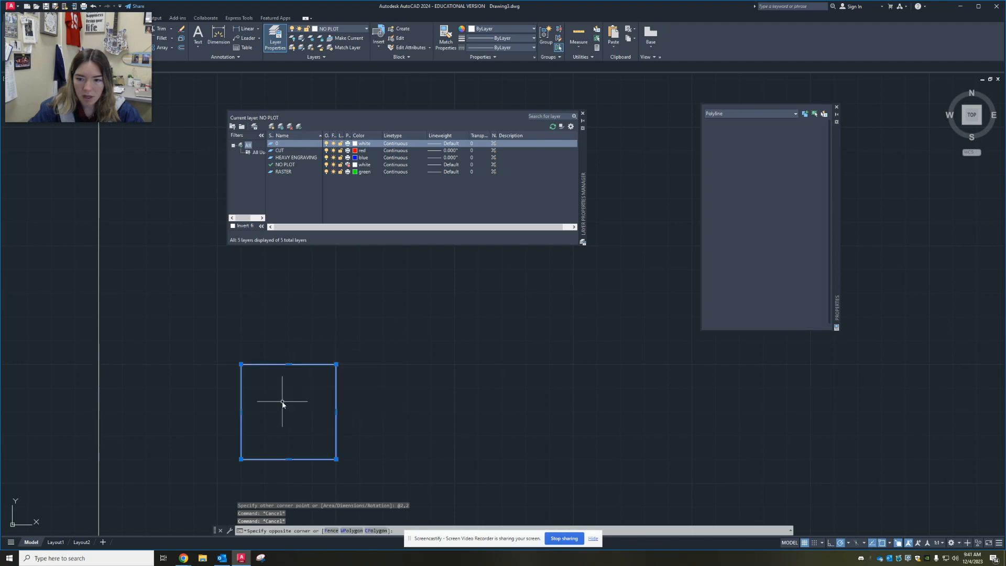
middle_drag(283, 403, 224, 360)
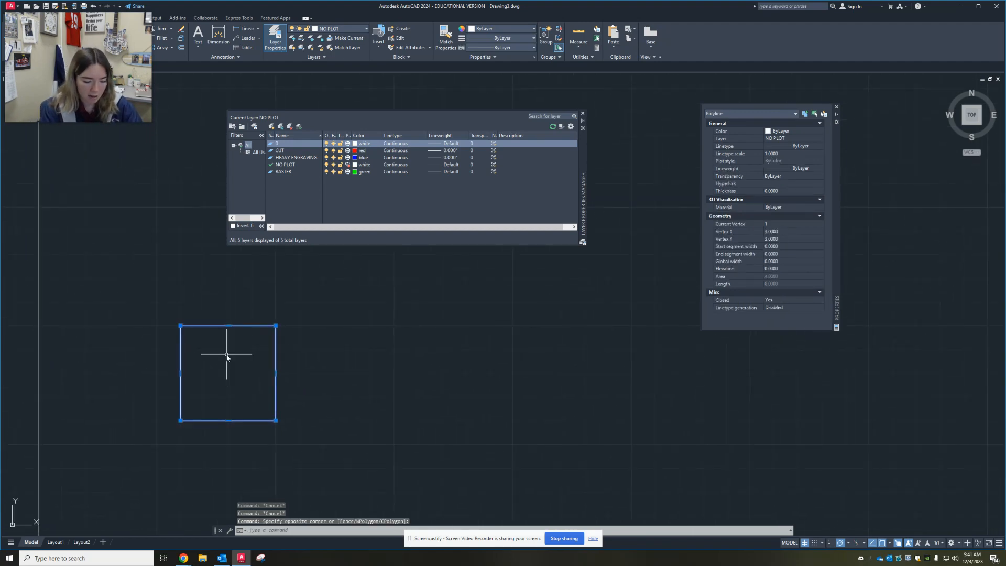
text(copy)
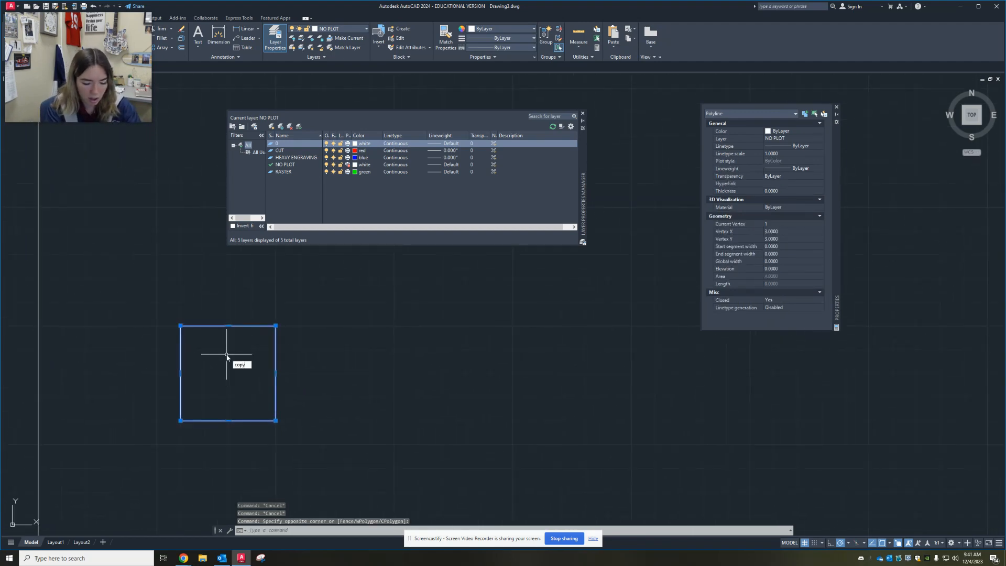
key(Return)
click(276, 326)
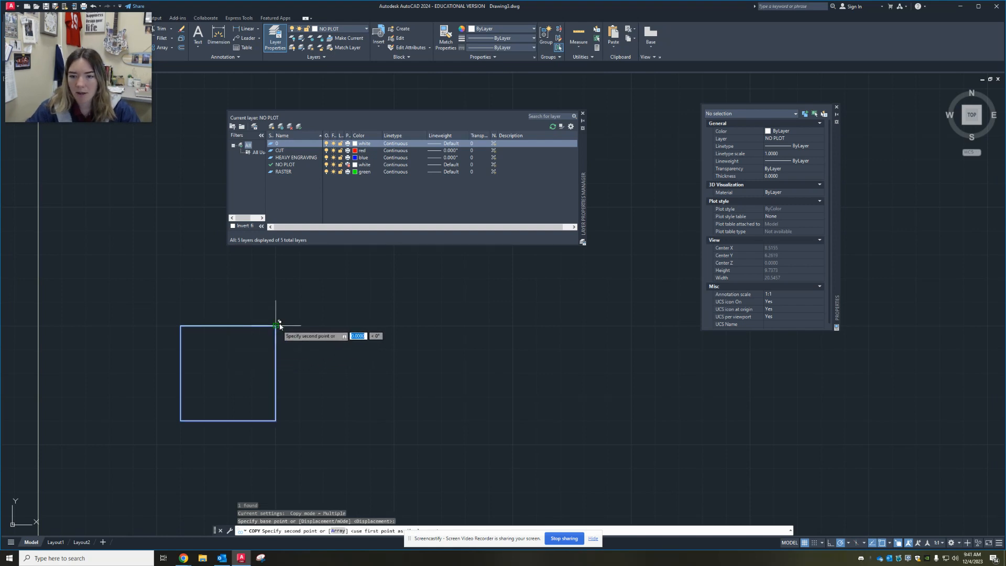
scroll(292, 291, down, 2)
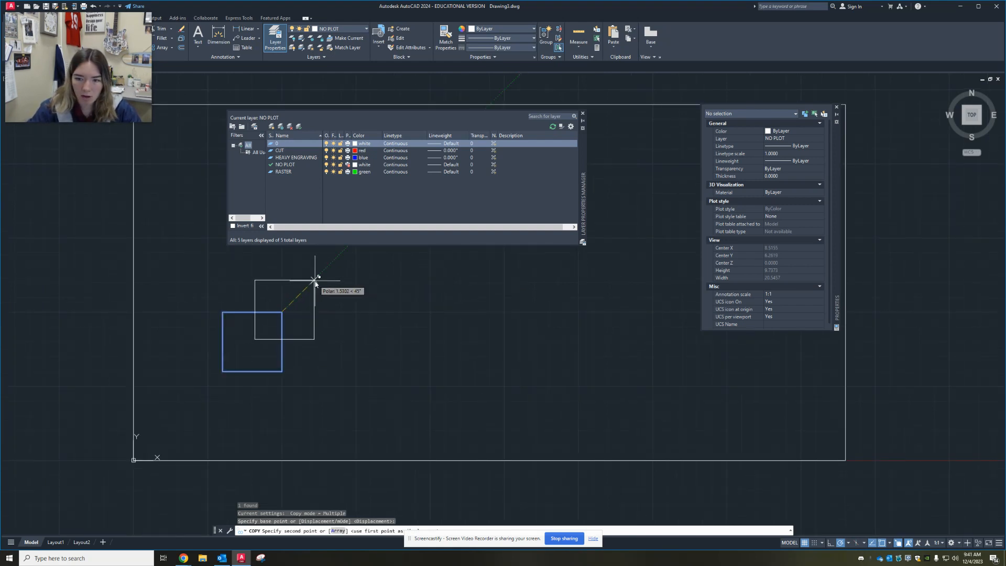
text(1)
key(Return)
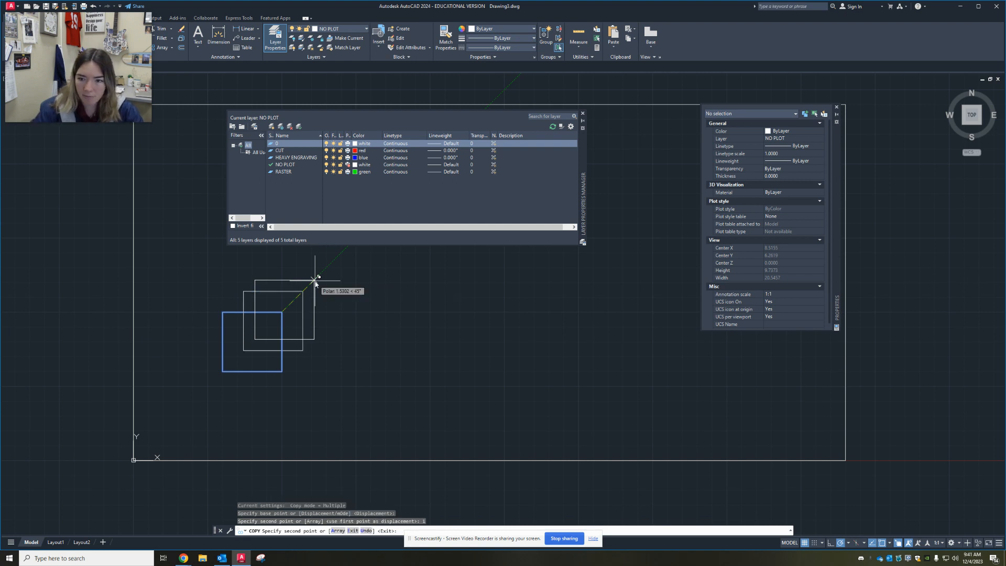
key(Escape)
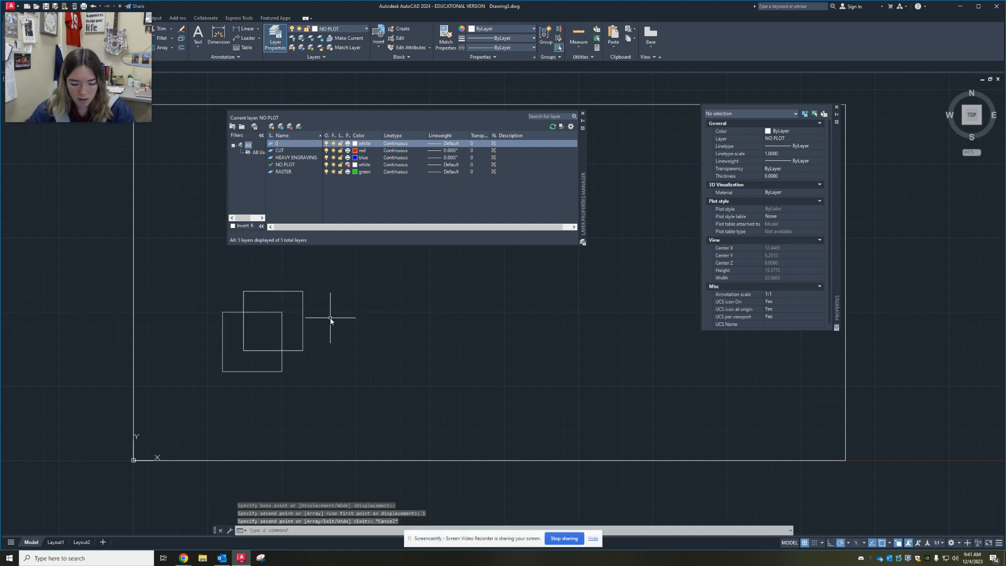
Connect the upper-left and lower-left corners of the two squares with single-segment polylines
text(pl)
key(Return)
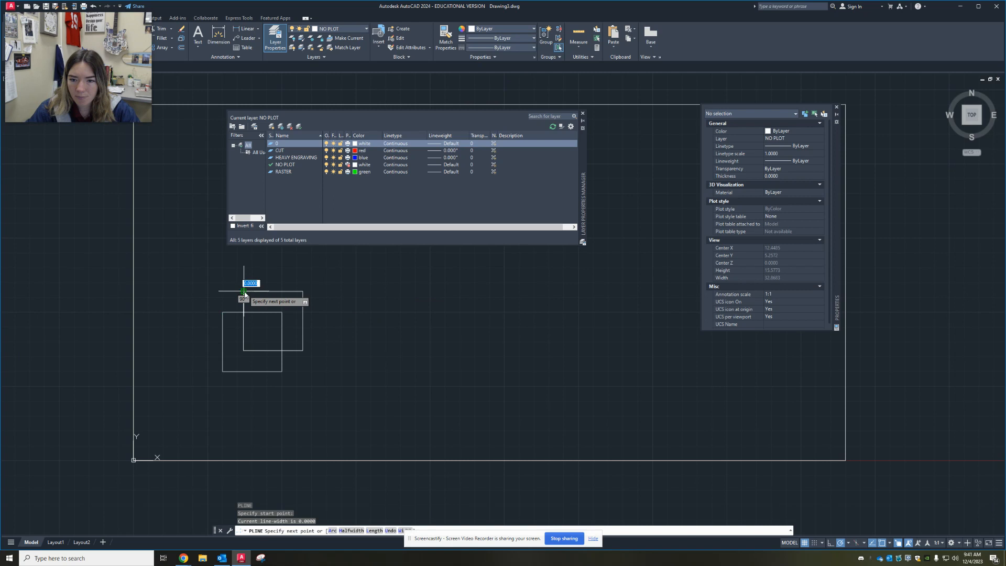
click(223, 312)
key(Escape)
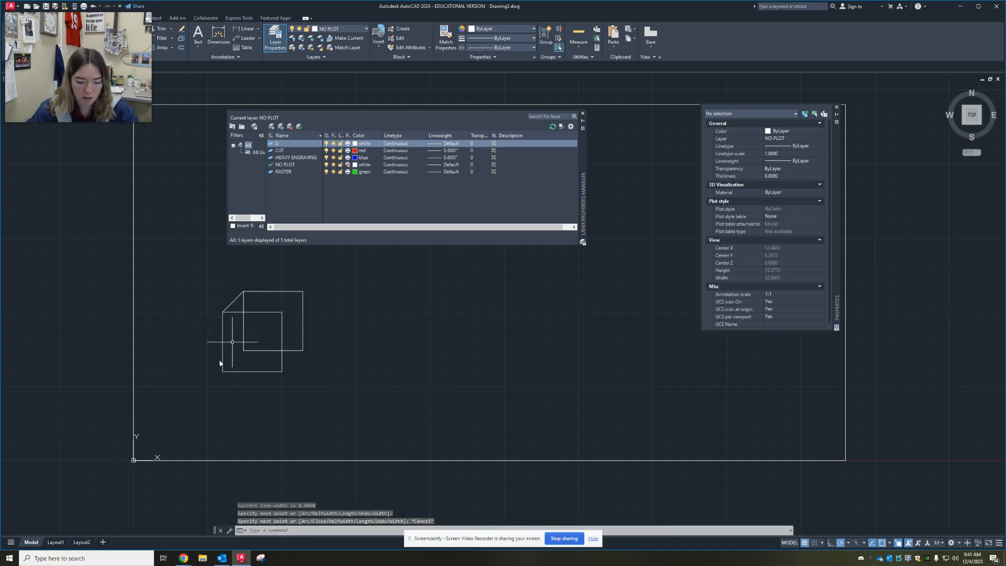
text(pl)
key(Return)
click(244, 350)
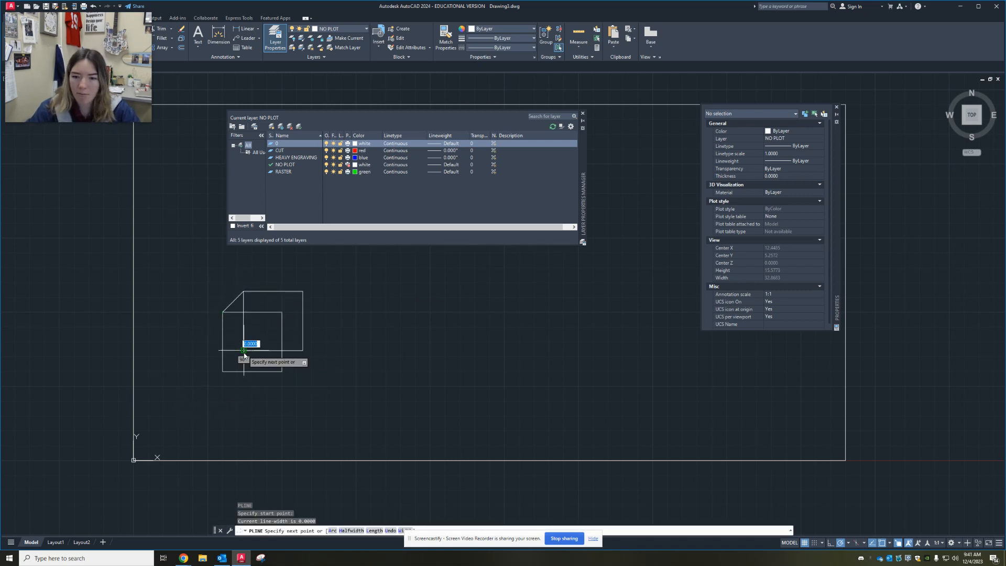
click(223, 371)
key(Escape)
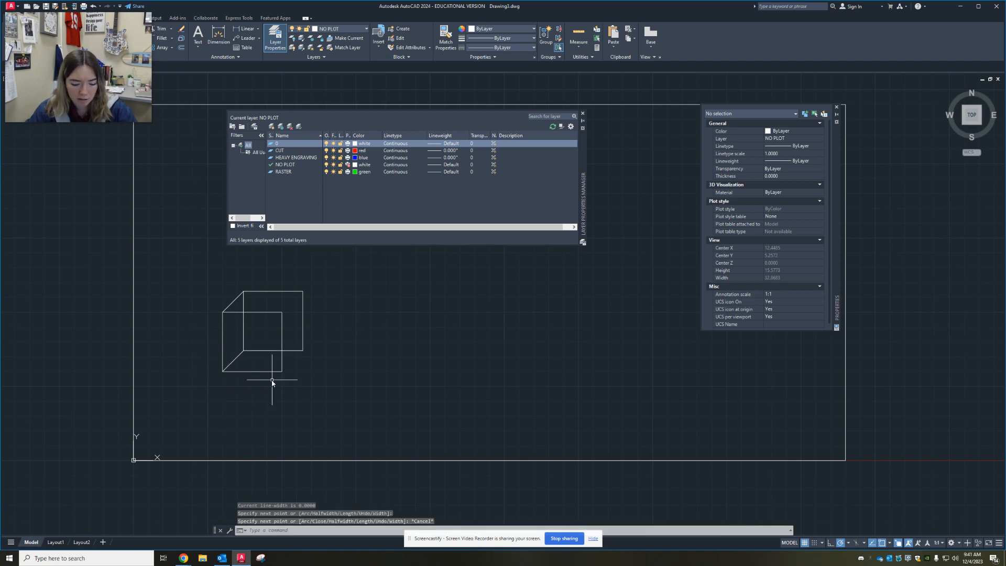
Connect the lower-right and upper-right corners of the two squares with single-segment polylines to complete the wireframe cube
text(pl)
key(Return)
click(282, 371)
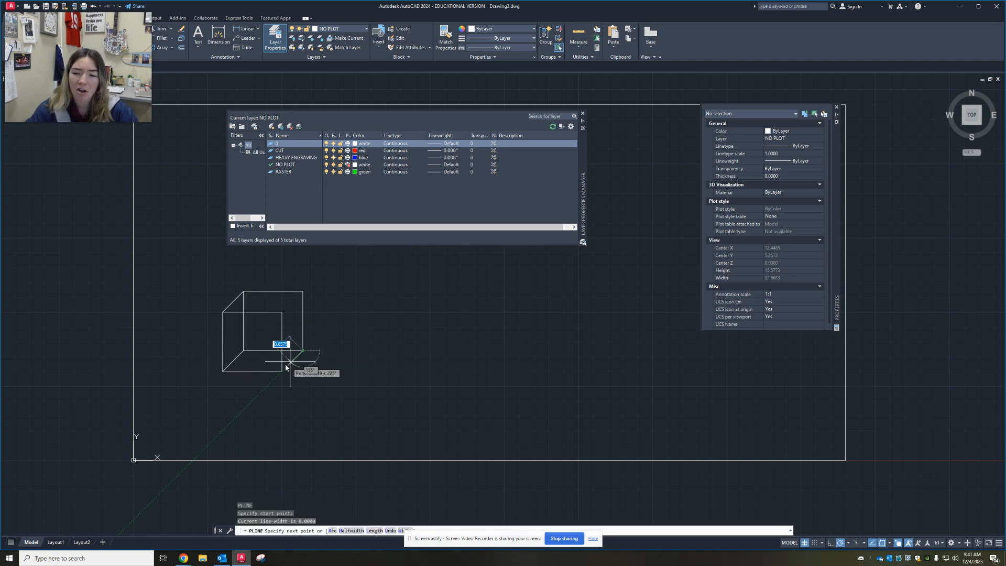
click(282, 372)
key(Escape)
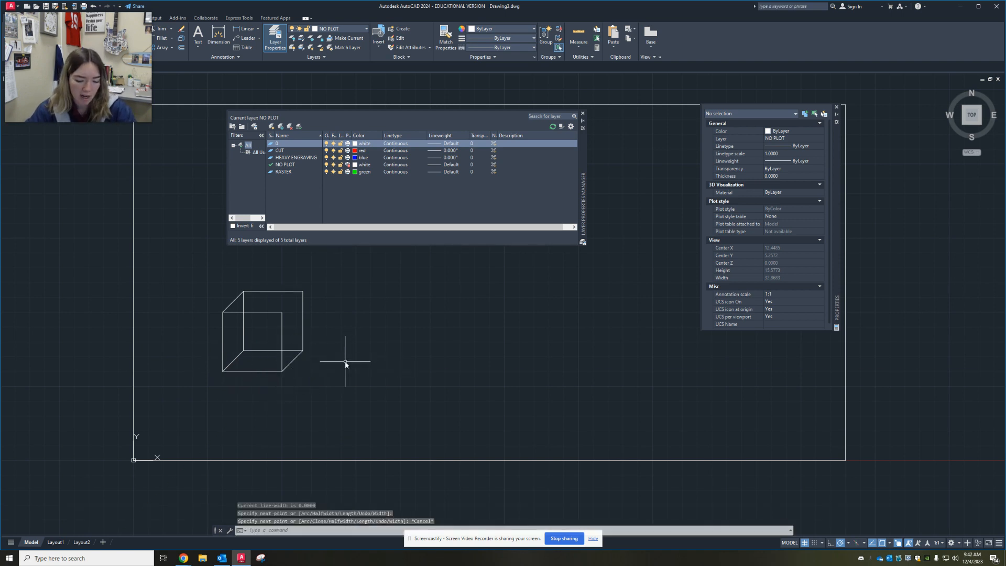
key(Return)
click(303, 290)
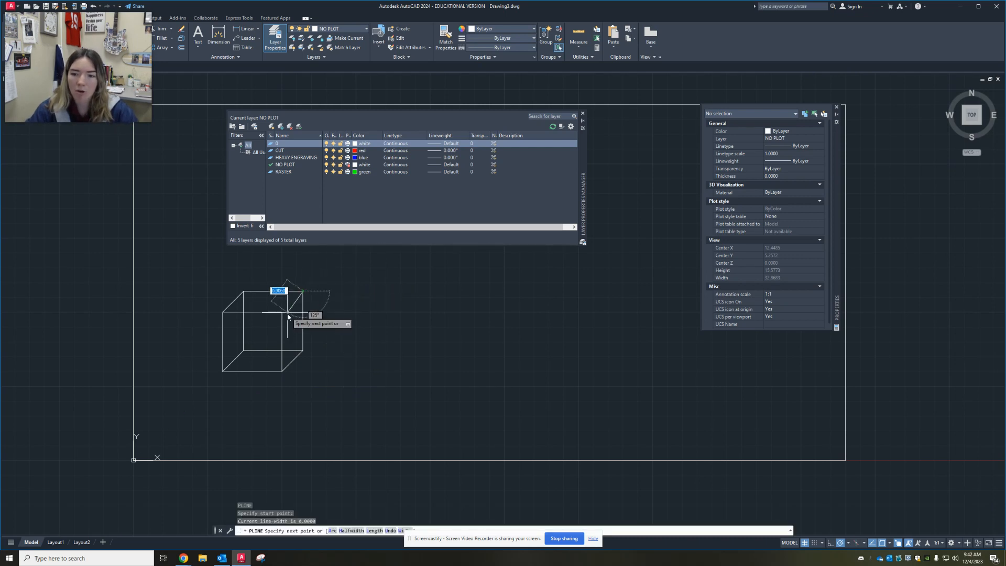
click(282, 312)
key(Escape)
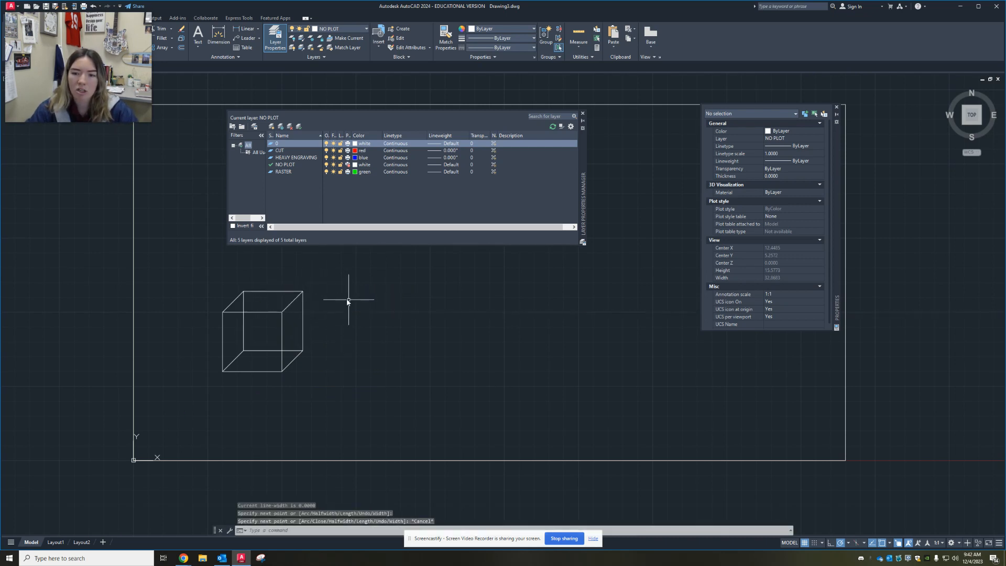
Assign all polylines of the cube to the HEAVY ENGRAVING layer
click(157, 264)
click(388, 416)
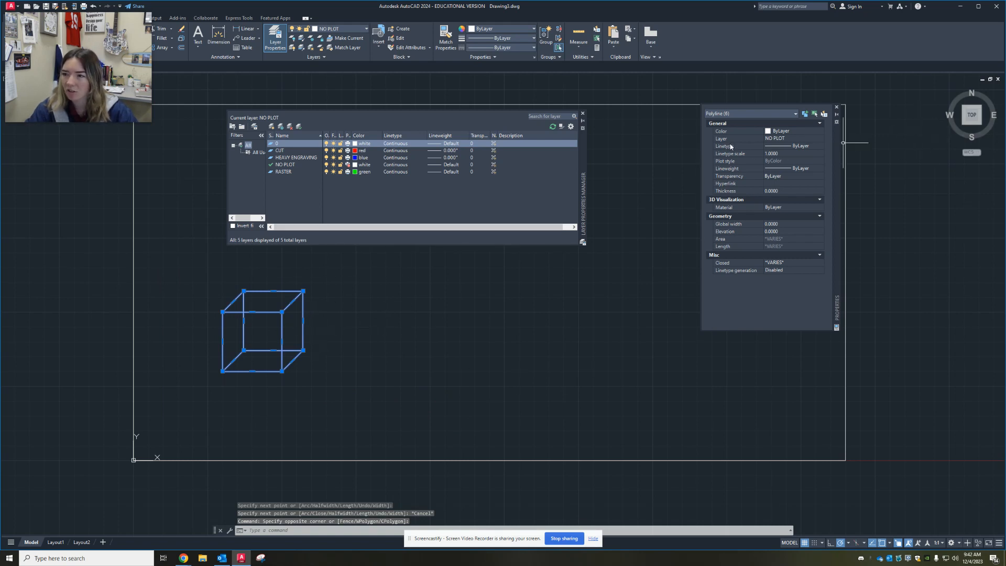
click(776, 138)
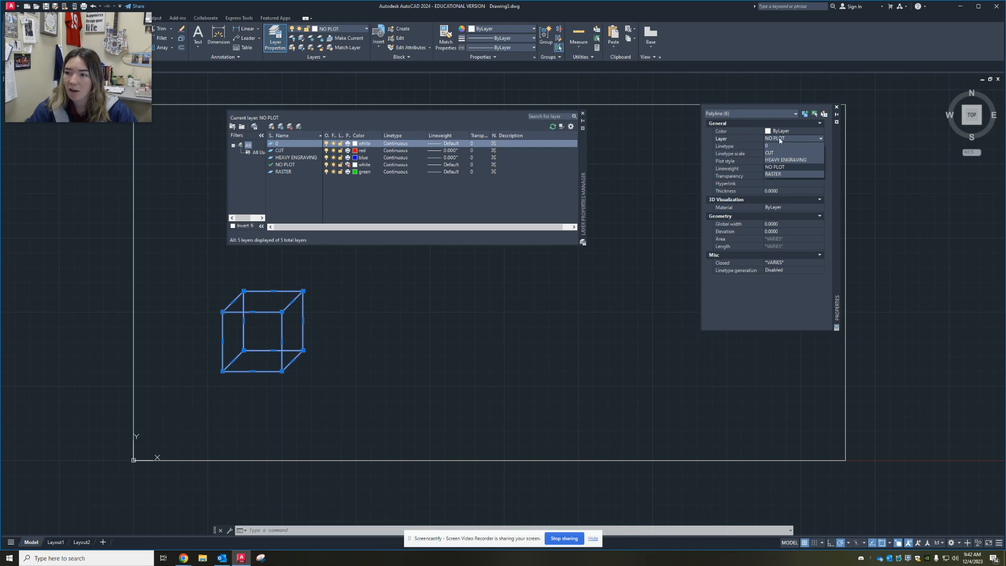
click(783, 159)
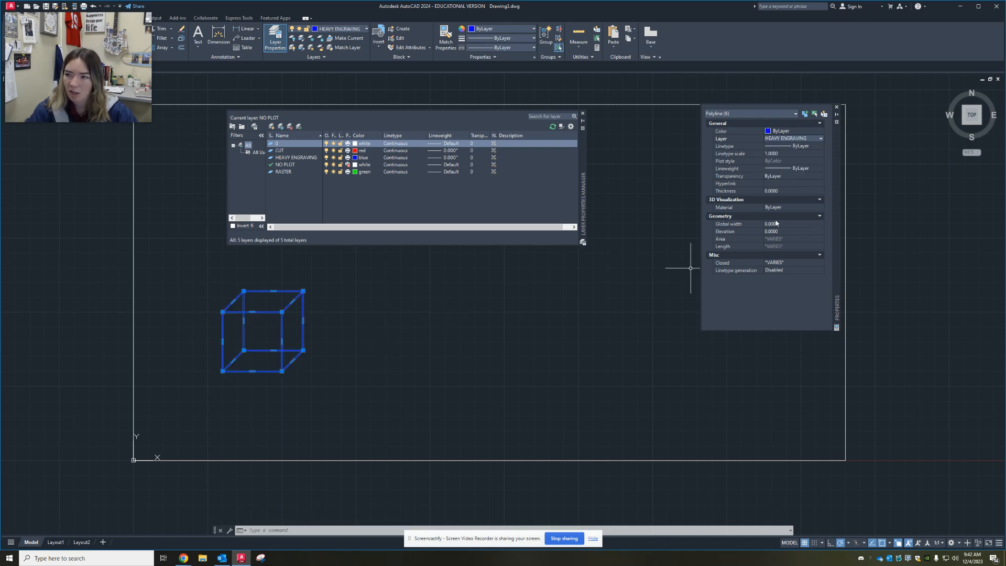
key(Escape)
Explode the cube's front and rear squares into separate lines
scroll(224, 326, up, 4)
scroll(303, 319, down, 2)
middle_drag(302, 320, 242, 369)
click(301, 330)
click(270, 369)
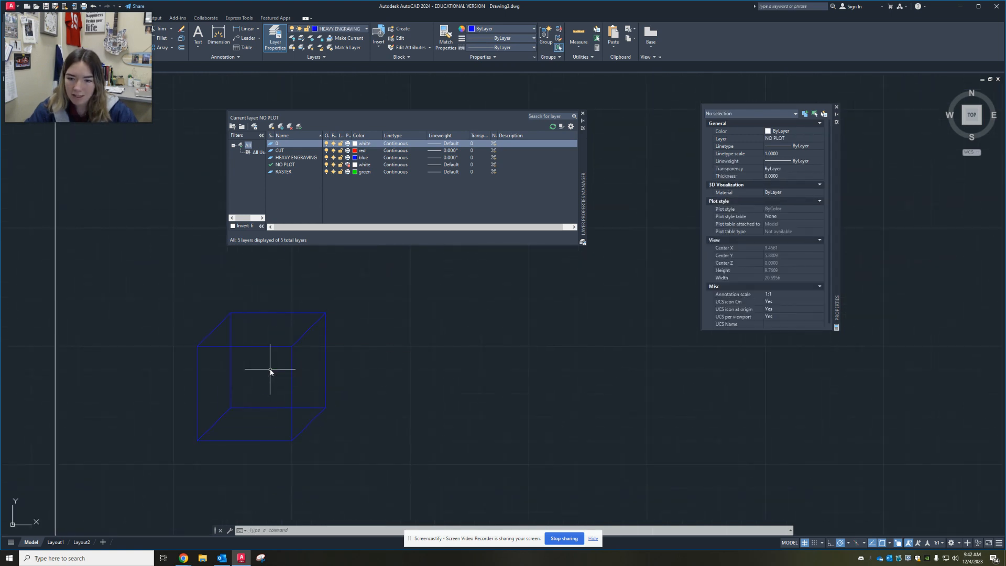
click(282, 343)
click(264, 354)
click(283, 307)
click(270, 324)
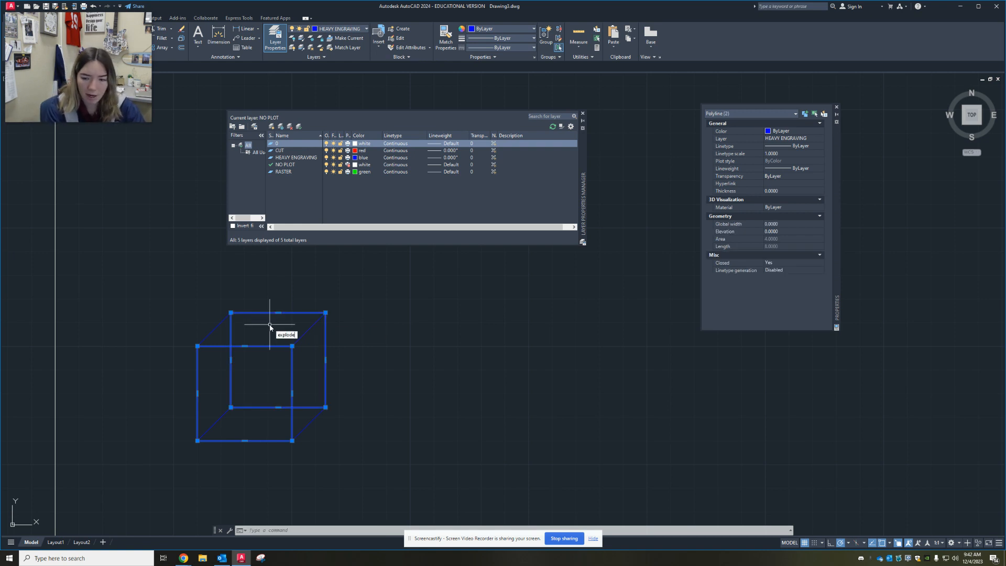
key(Return)
click(303, 325)
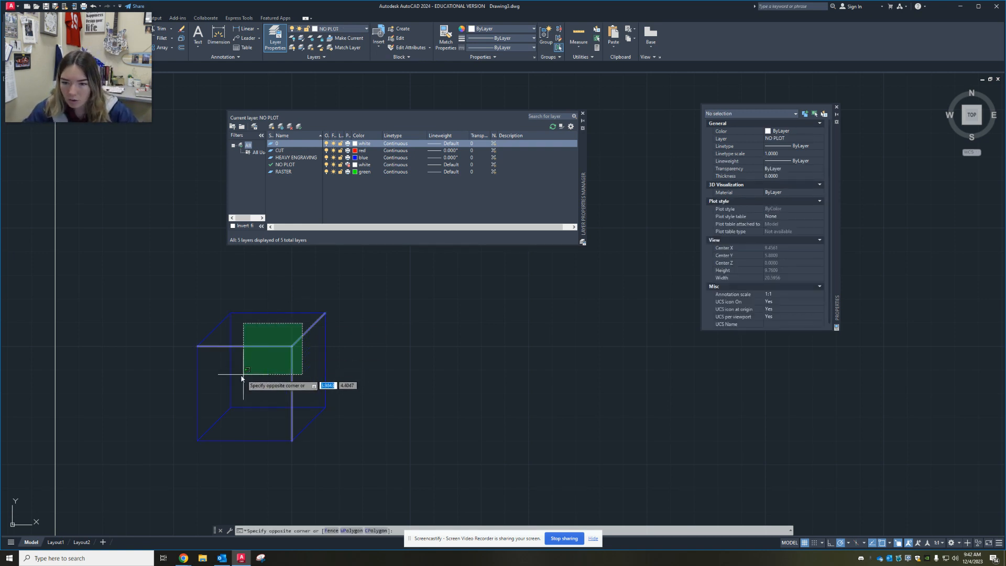
click(225, 403)
click(263, 391)
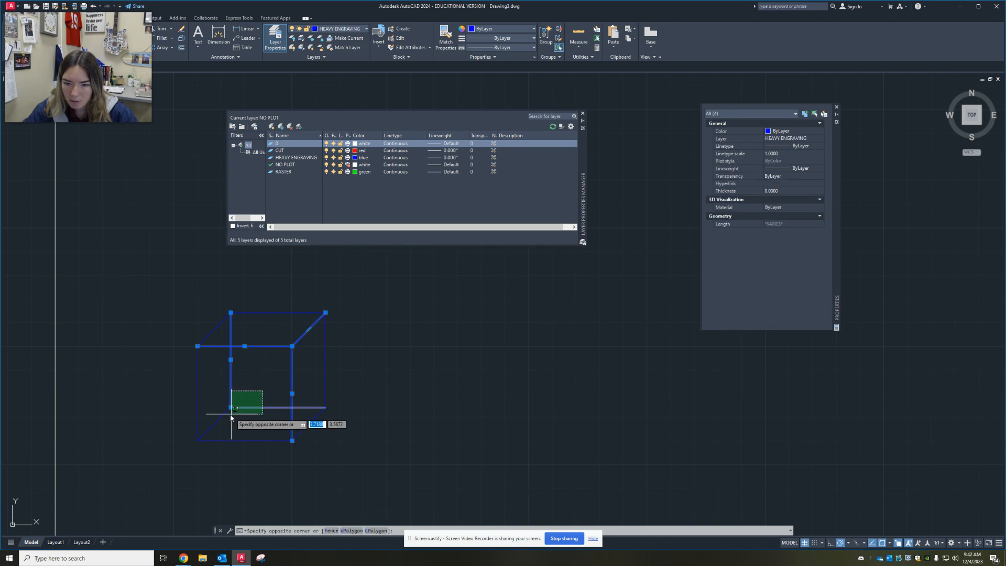
click(220, 417)
key(Escape)
Assign the six outer outline edges of the cube to the CUT layer
click(340, 358)
click(306, 365)
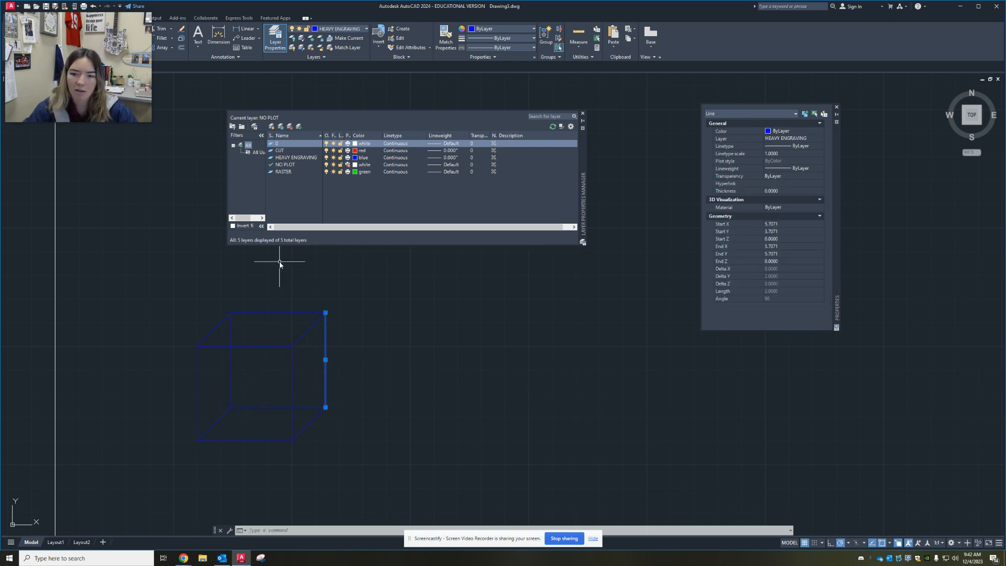
click(279, 263)
click(252, 315)
click(215, 325)
click(204, 337)
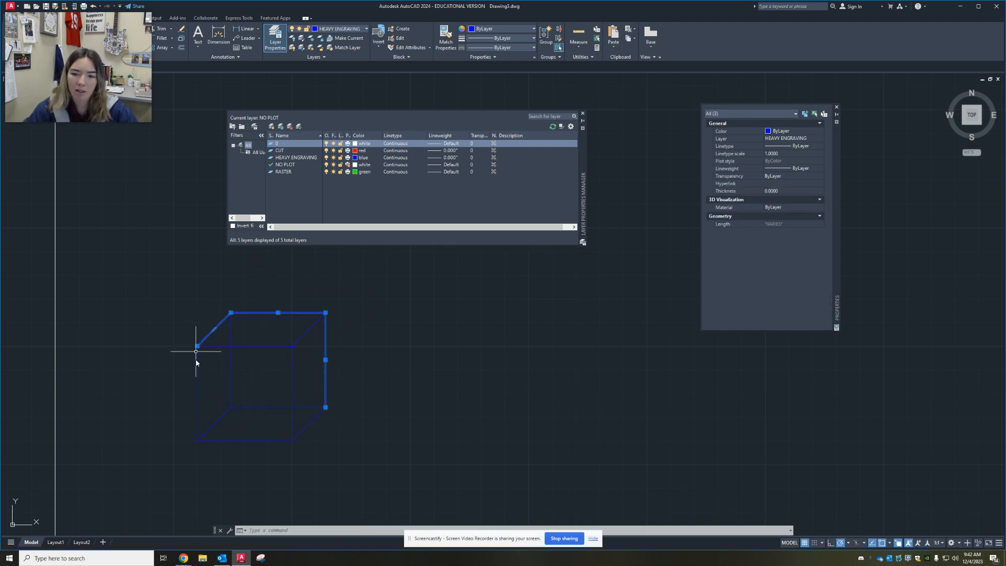
click(207, 376)
click(185, 389)
click(255, 440)
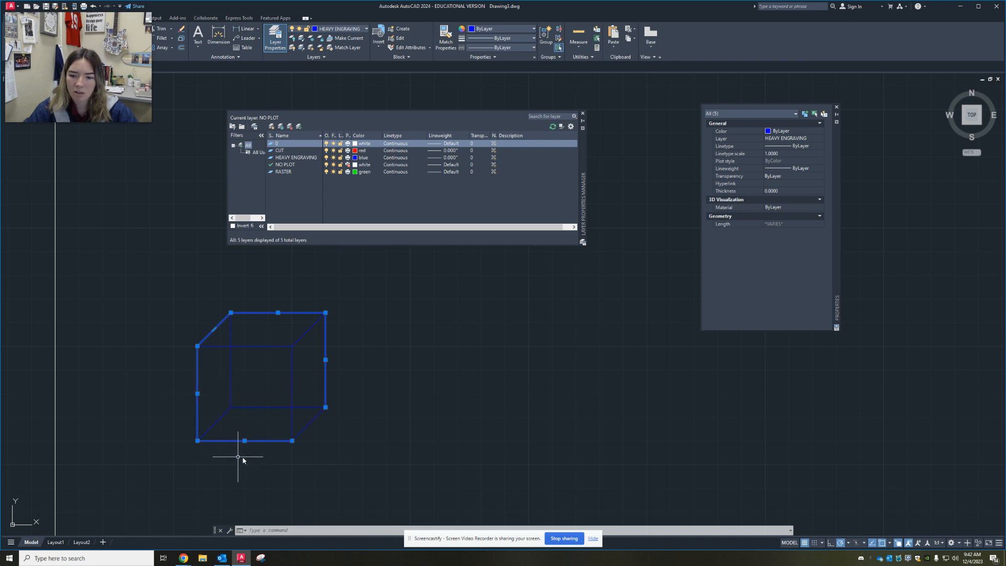
click(318, 419)
click(300, 438)
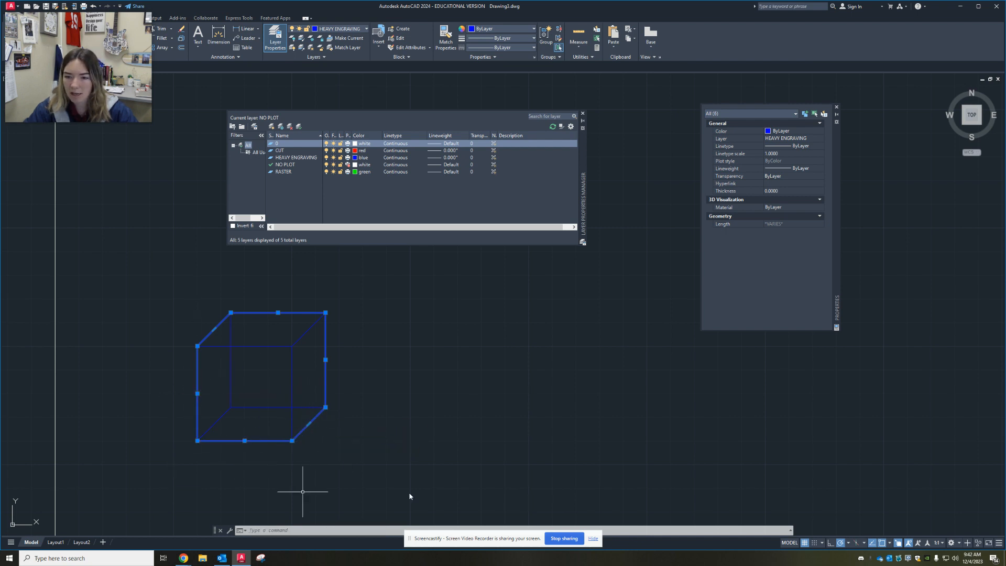
click(804, 138)
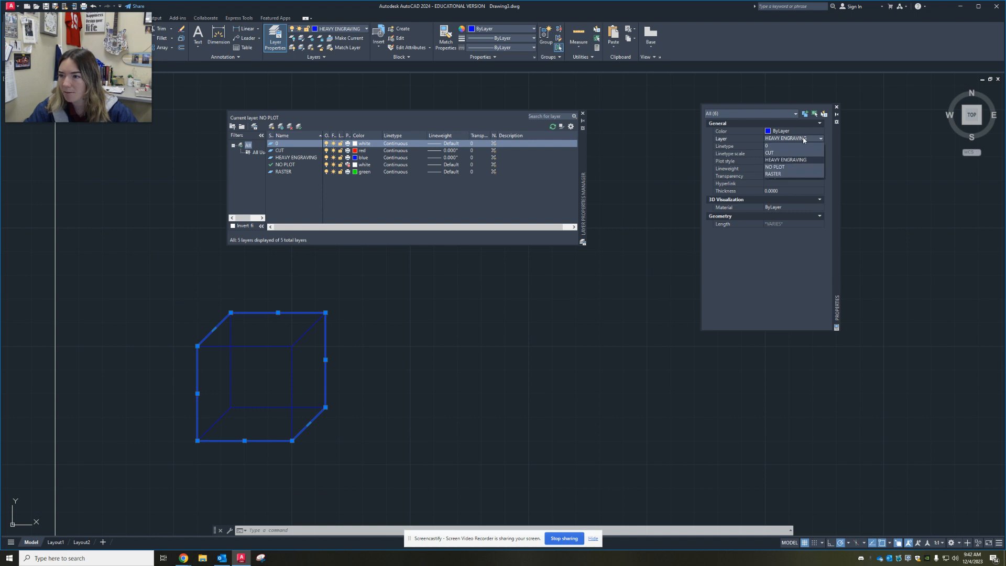
click(786, 153)
key(Escape)
Make RASTER the current layer and hatch all regions of the cube's top and bottom faces
scroll(383, 354, down, 2)
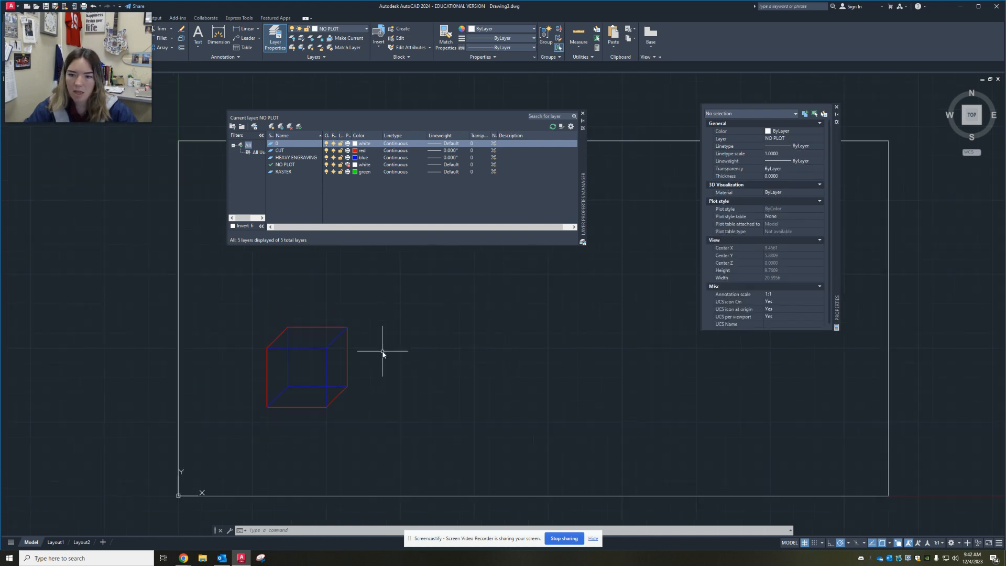
scroll(282, 372, up, 4)
middle_drag(417, 395, 278, 420)
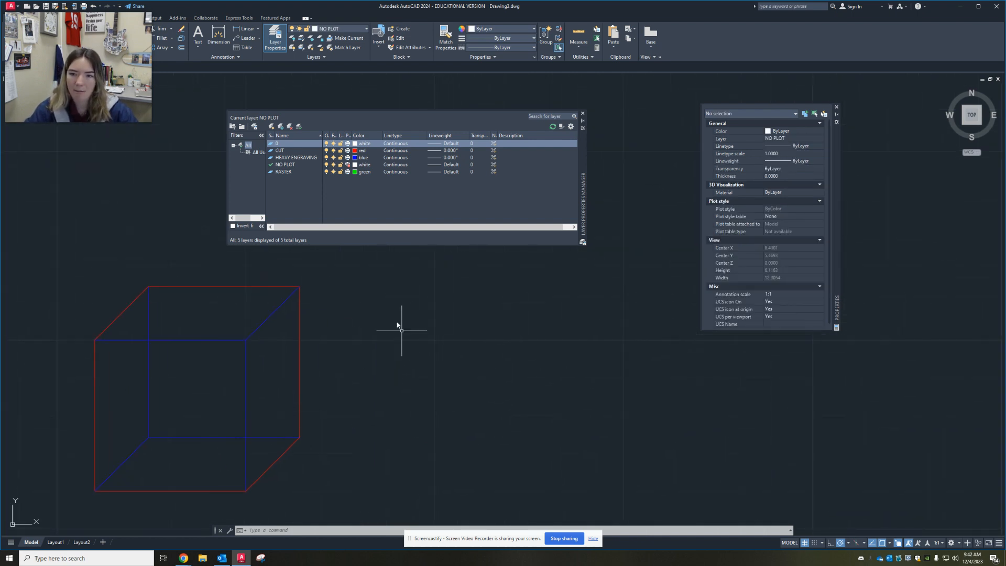
double_click(290, 173)
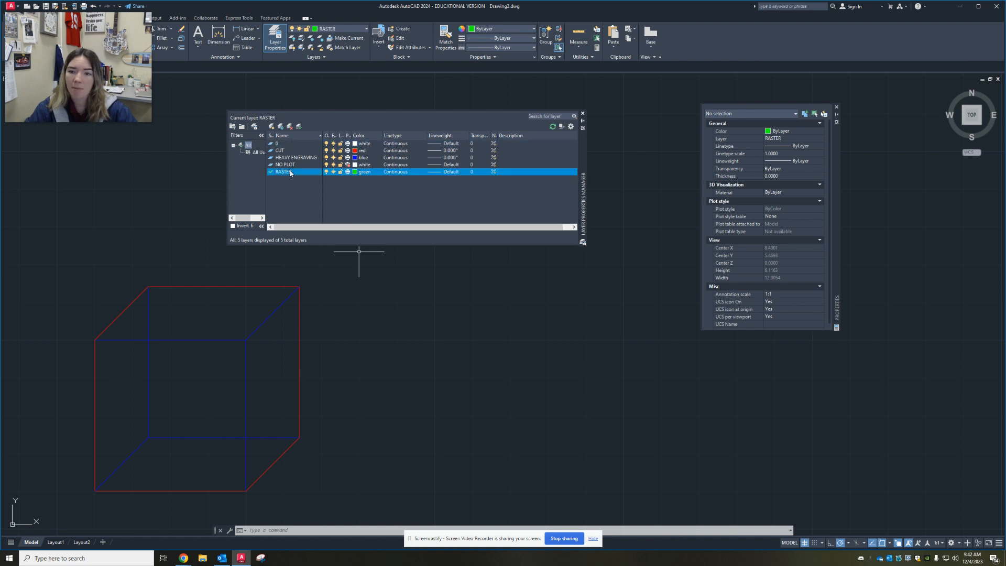
mouse_move(466, 372)
middle_down()
mouse_move(431, 321)
mouse_move(484, 372)
middle_up()
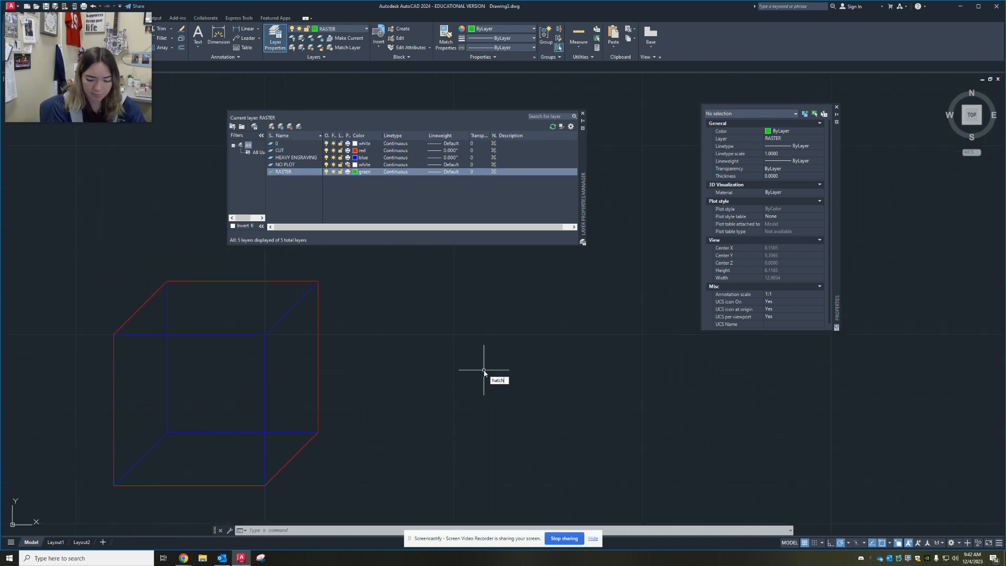
key(Return)
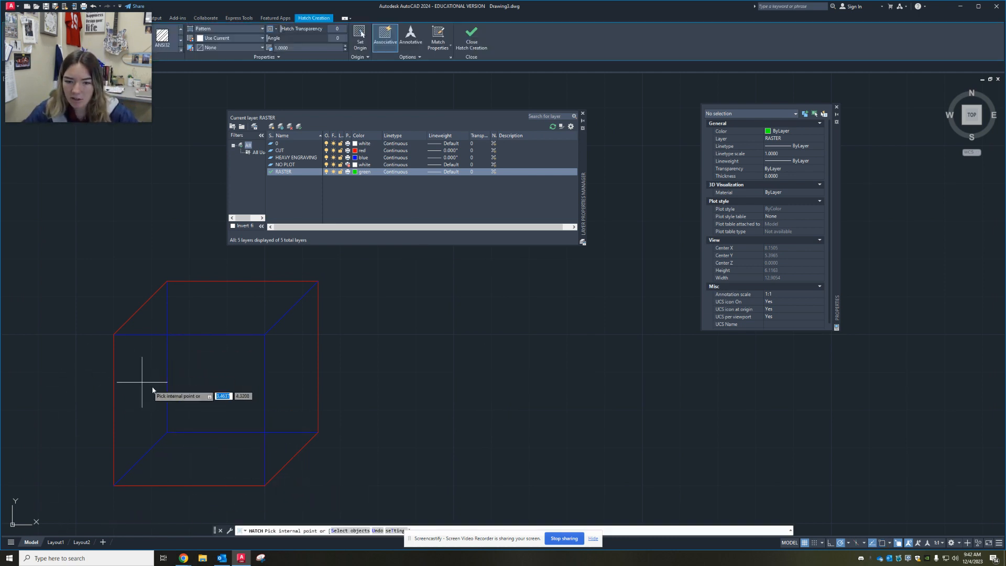
click(165, 317)
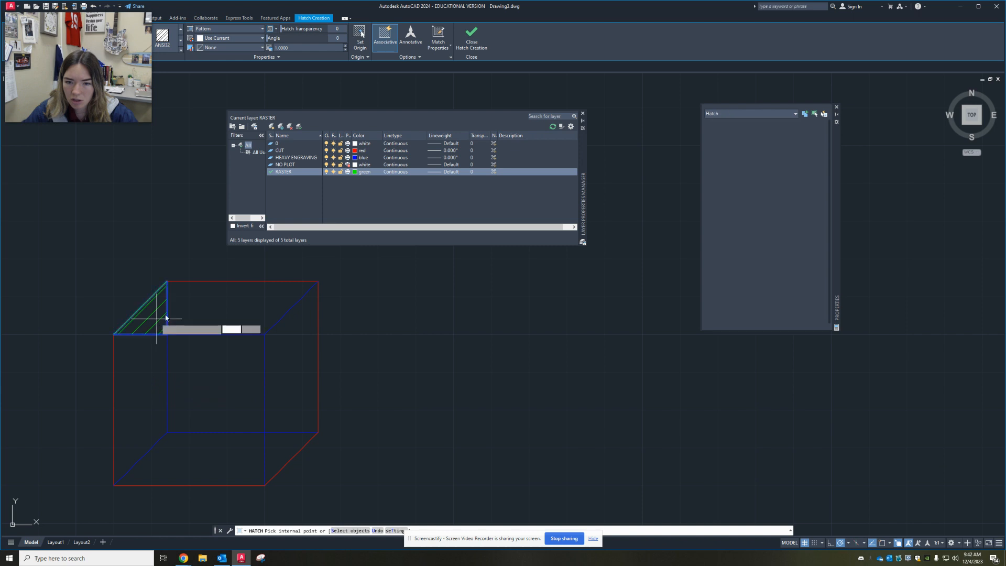
click(220, 309)
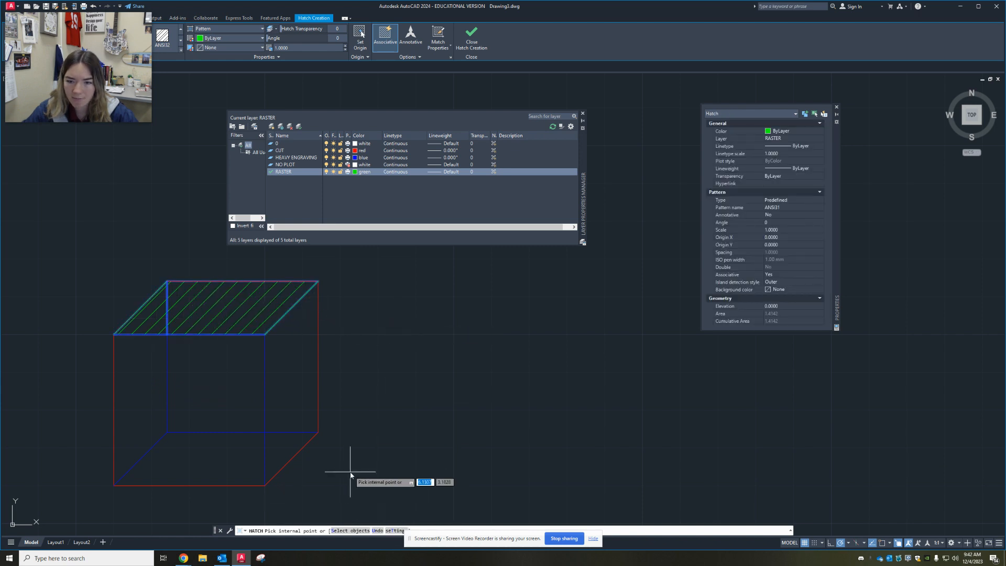
click(179, 463)
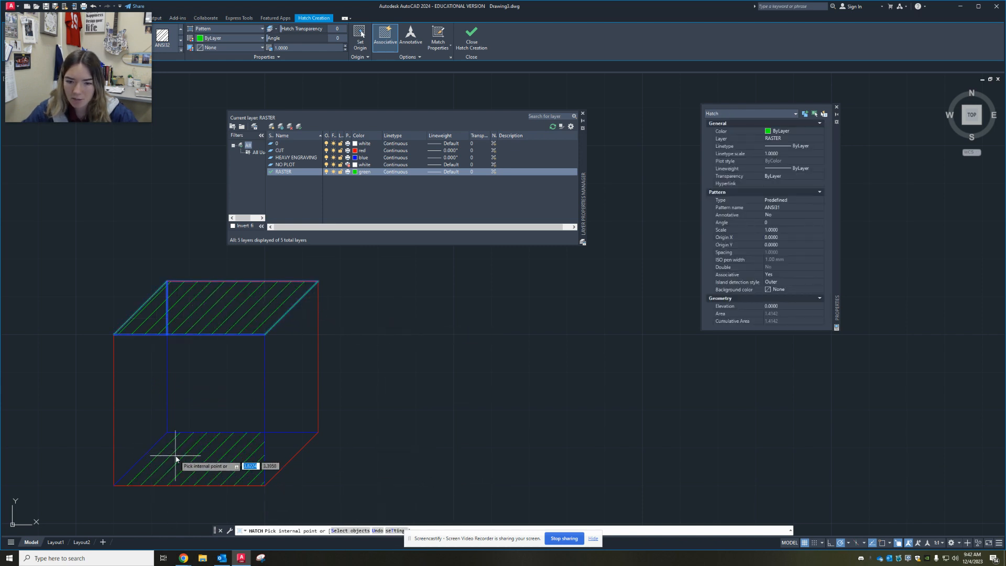
click(272, 445)
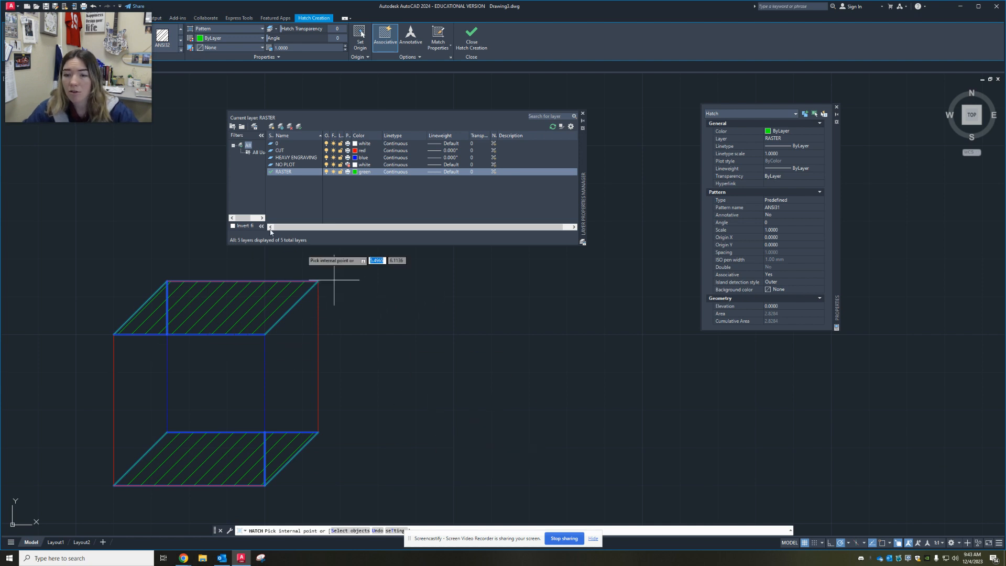
drag(107, 75, 112, 147)
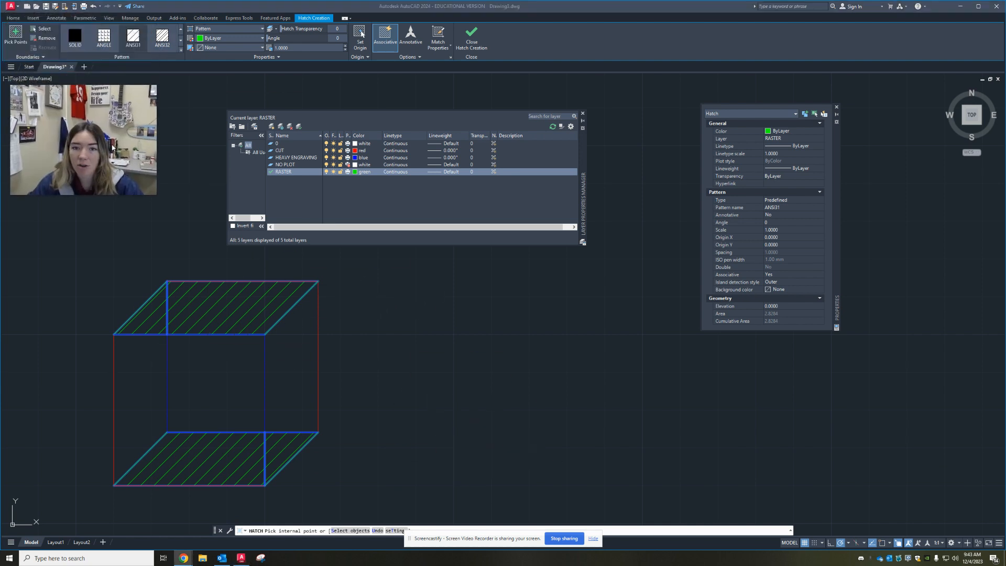
Change the pattern of the top and bottom face hatch to SOLID and finish the hatch
click(77, 41)
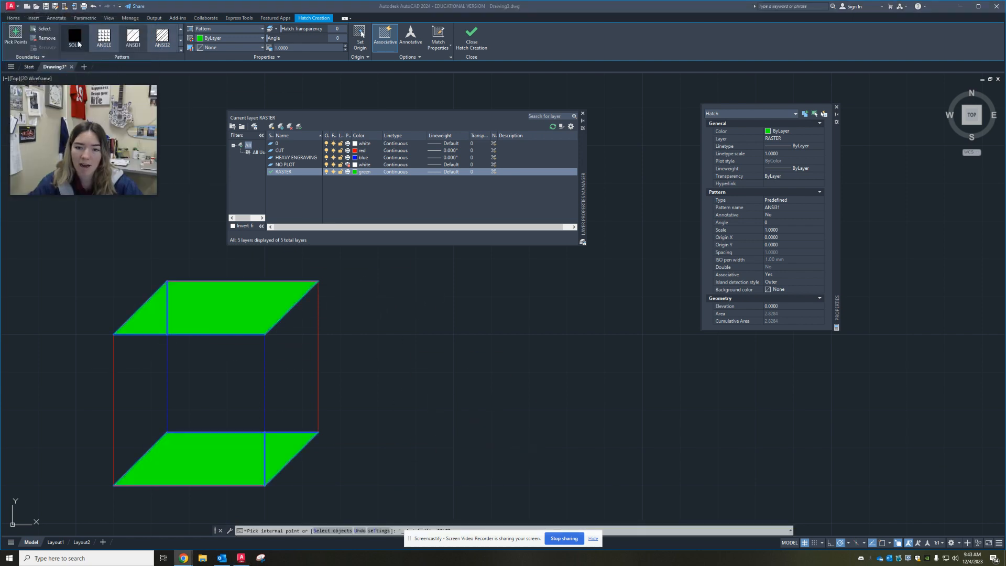
click(82, 36)
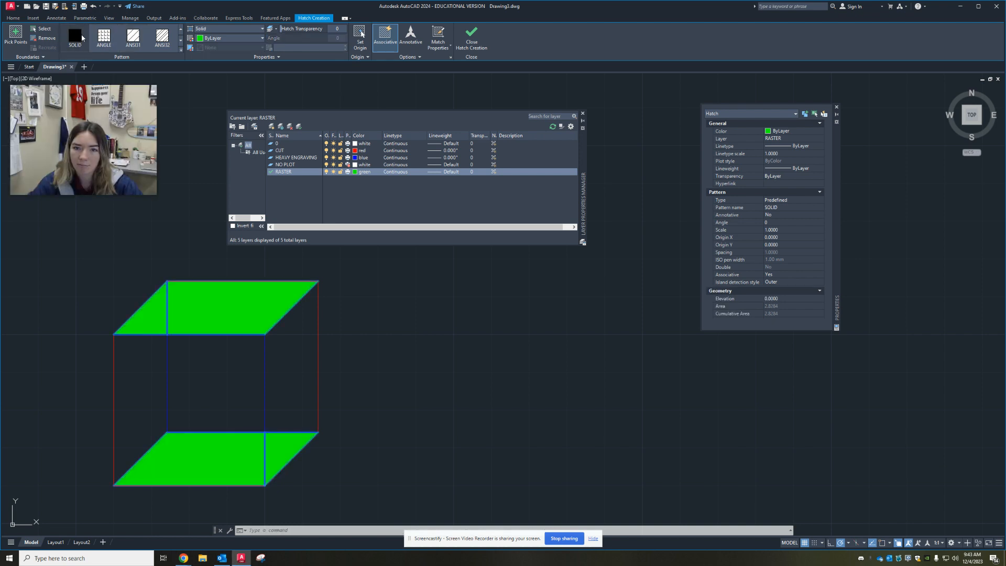
key(Return)
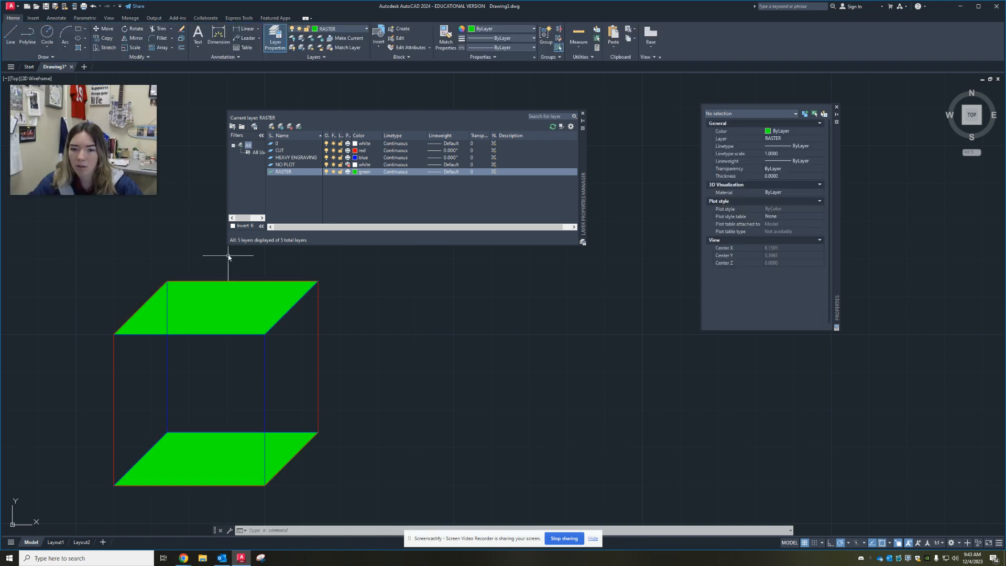
Trim the rear-left vertical edge inside the top face, using that face's front and right edges as cutting edges
middle_drag(337, 348, 367, 323)
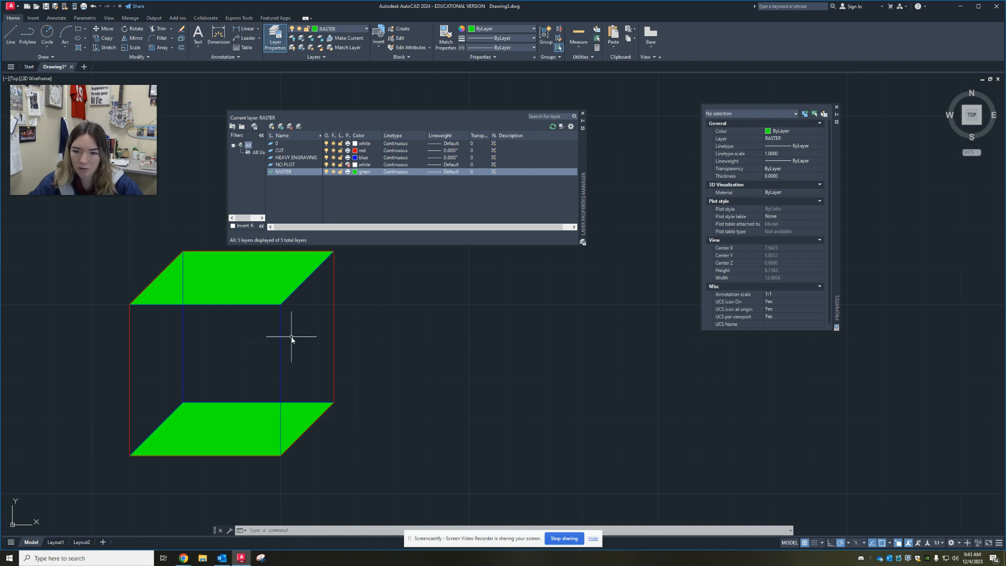
click(294, 295)
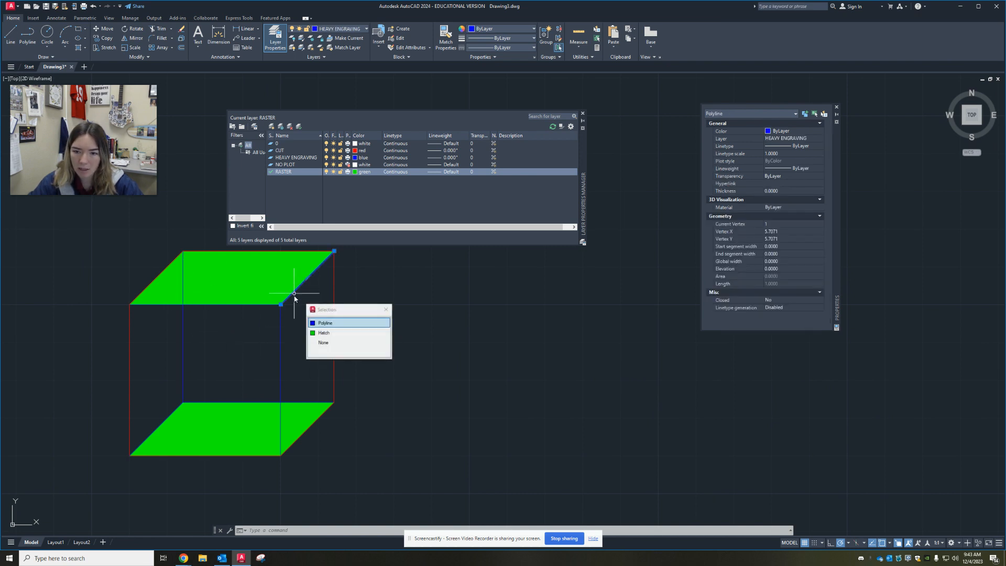
click(259, 304)
click(305, 334)
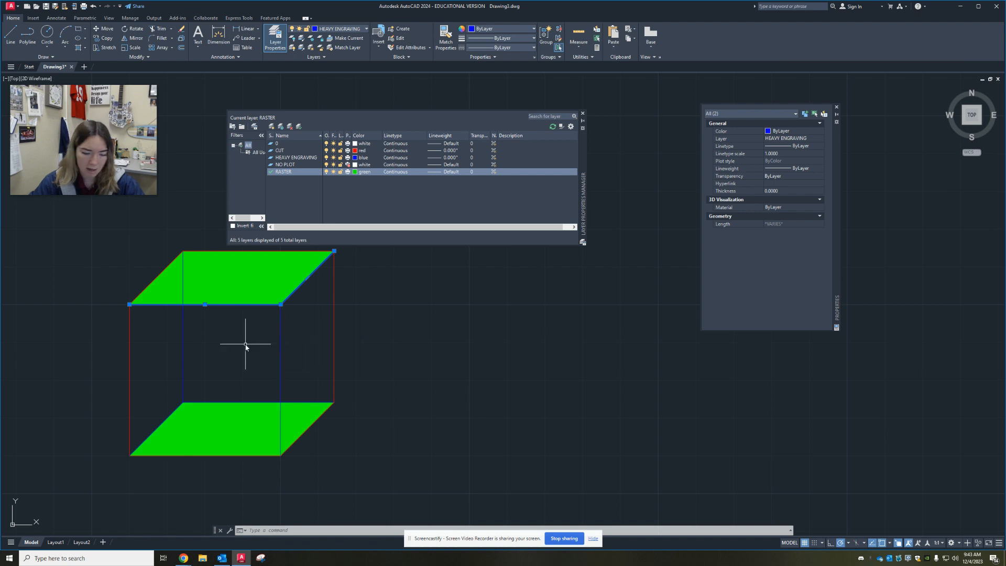
text(trim)
key(Return)
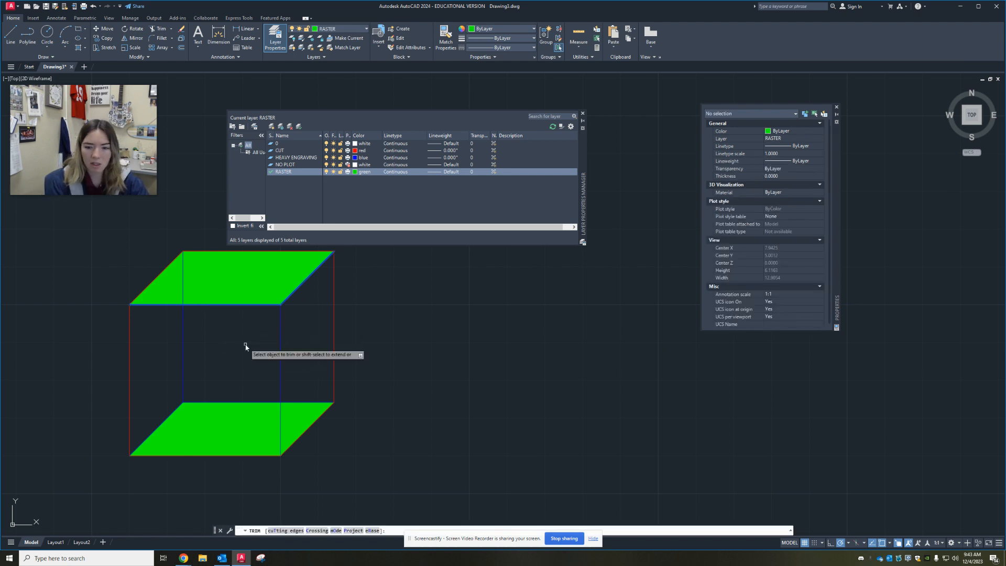
click(182, 266)
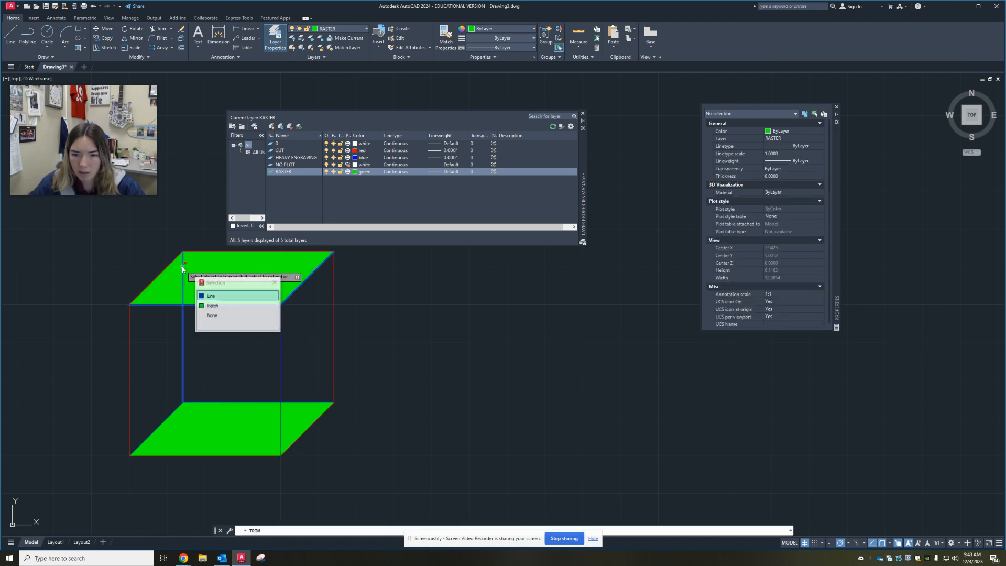
click(227, 297)
key(Escape)
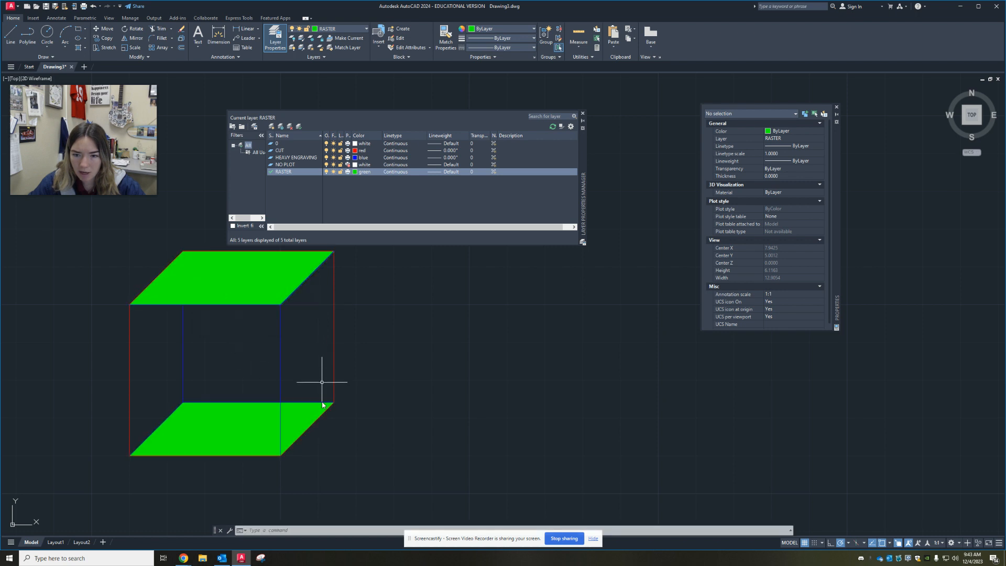
Try to trim the front-right vertical edge inside the bottom face, using that face's rear edge as the cutting edge
click(297, 401)
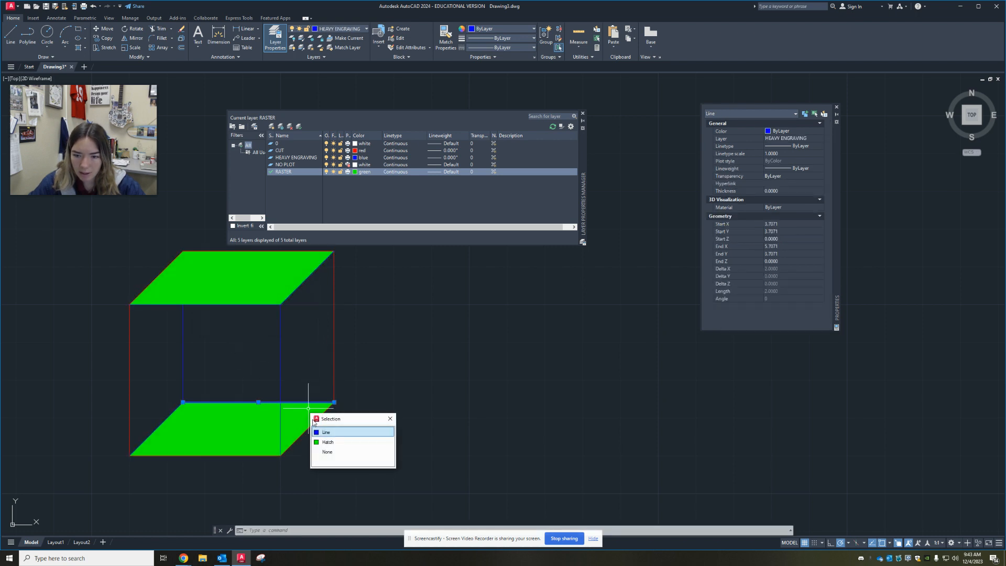
click(319, 433)
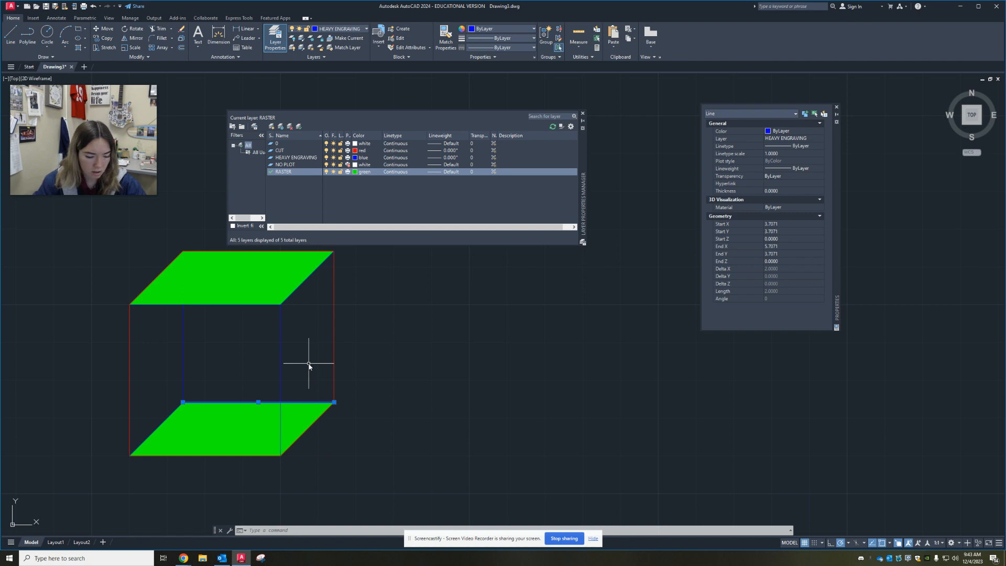
text(trim)
key(Return)
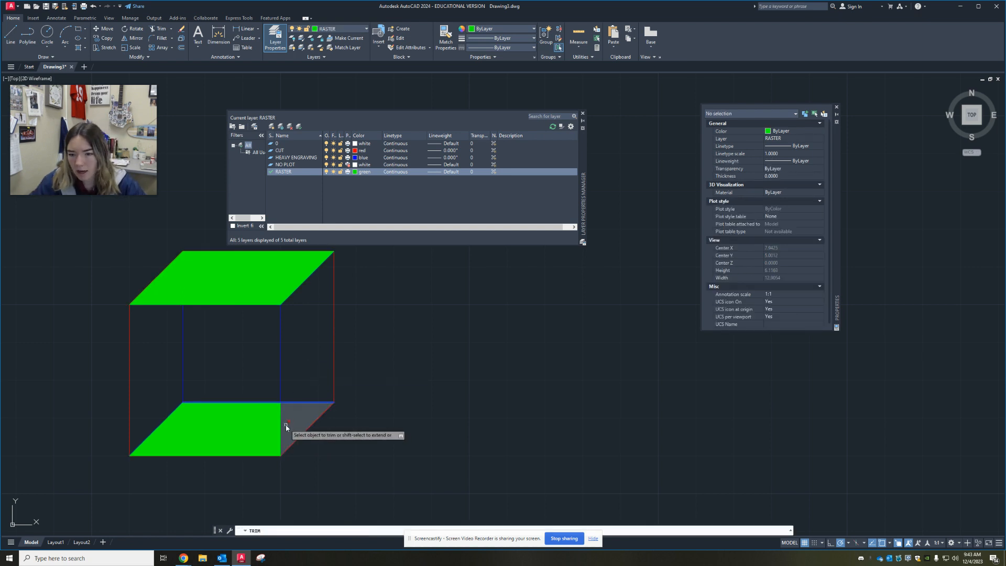
click(281, 427)
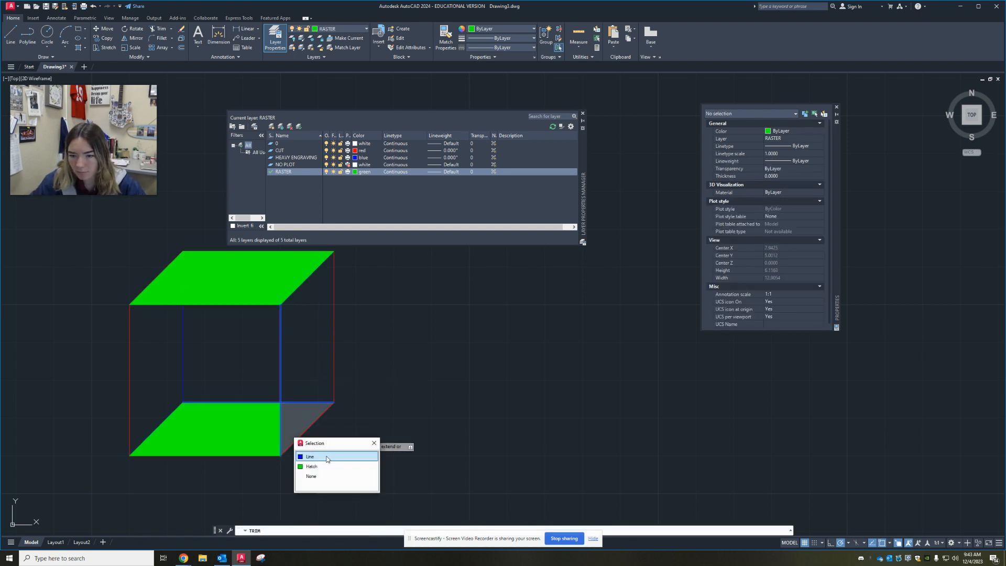
key(Escape)
Examine the cube's shaded faces, inner vertical edges and placement within the template boundary
scroll(450, 435, down, 4)
middle_drag(461, 420, 321, 377)
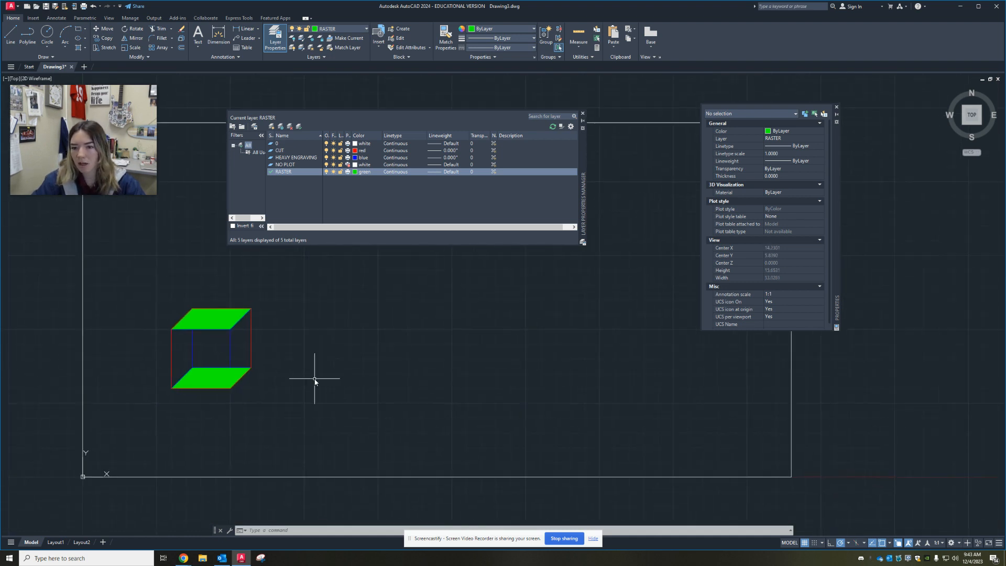
click(240, 353)
click(193, 351)
key(Escape)
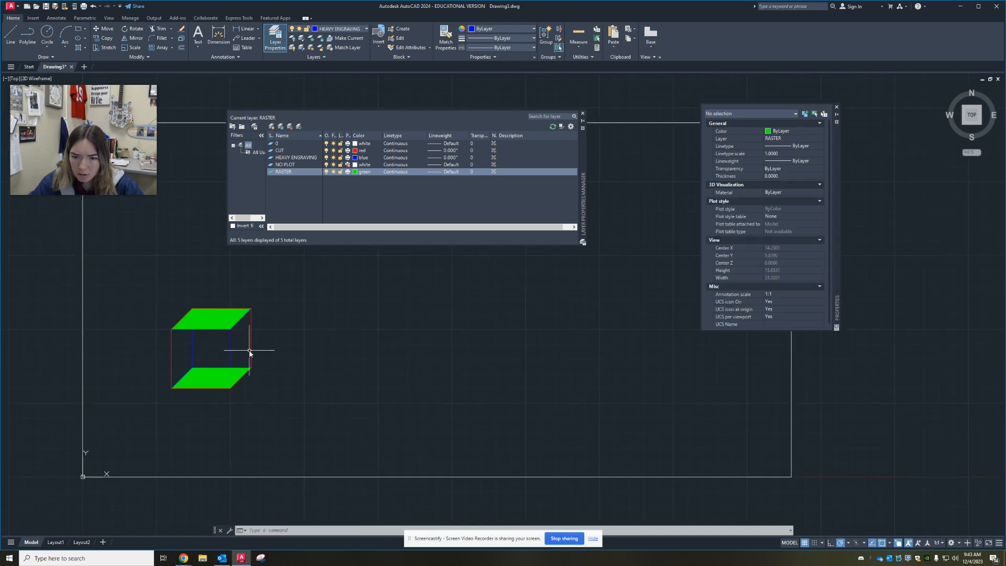
scroll(248, 348, up, 4)
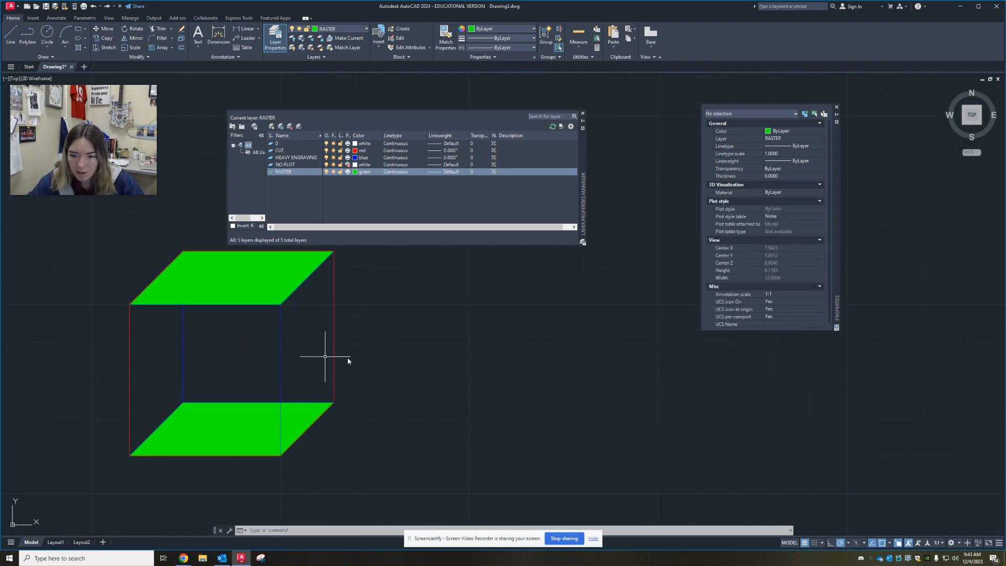
middle_drag(337, 342, 332, 298)
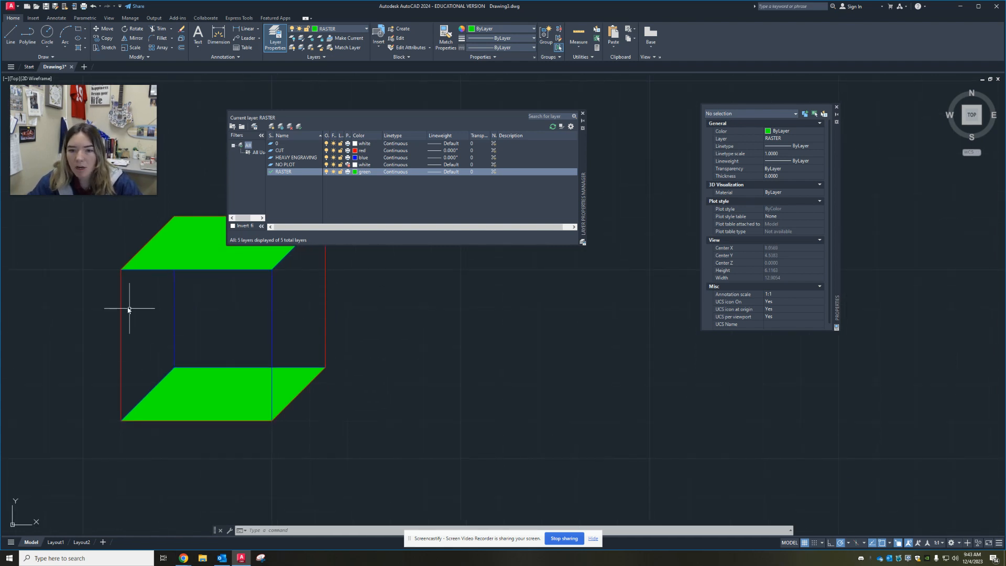
mouse_move(372, 339)
middle_down()
mouse_move(269, 406)
mouse_move(335, 342)
middle_up()
scroll(269, 407, down, 2)
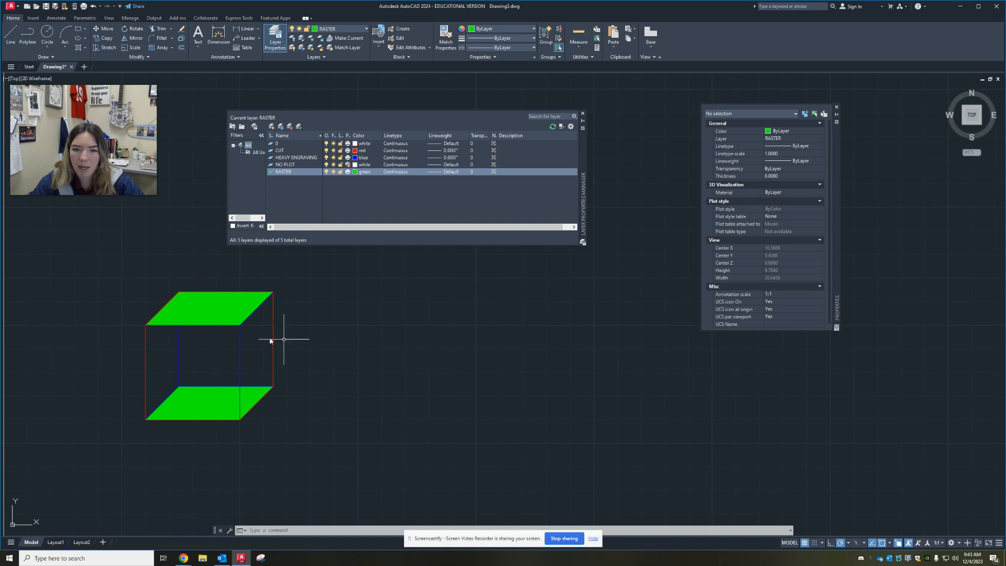
scroll(253, 306, down, 6)
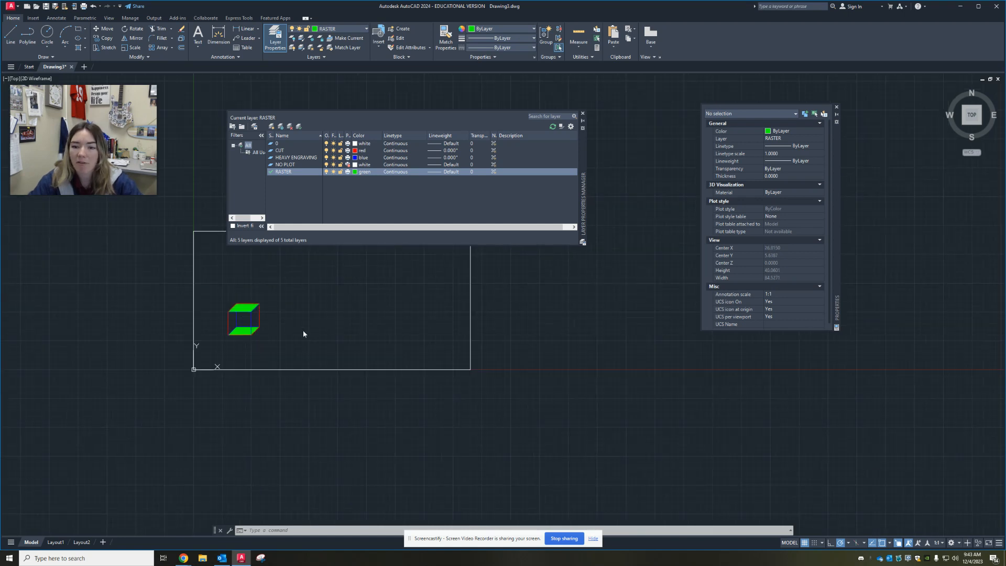
middle_drag(303, 331, 247, 363)
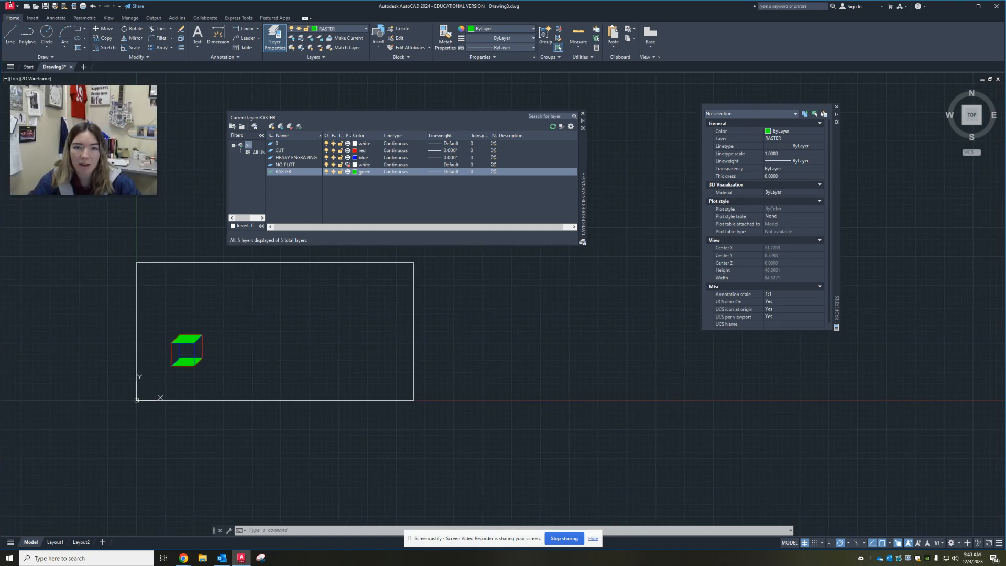
Start saving the drawing under a new name and browse to the CADD folder in the school district's OneDrive
click(9, 8)
drag(65, 114, 190, 48)
click(9, 7)
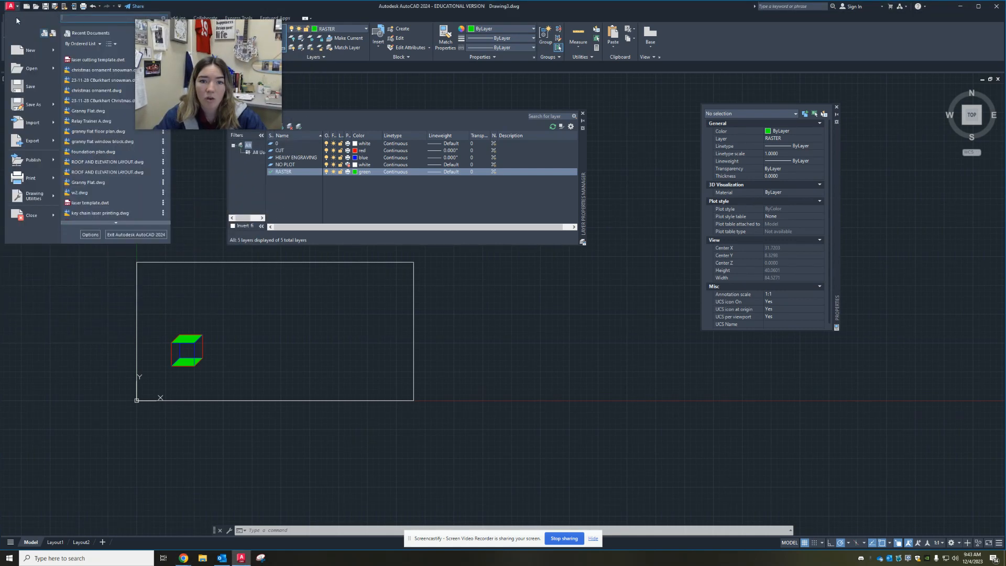
click(29, 102)
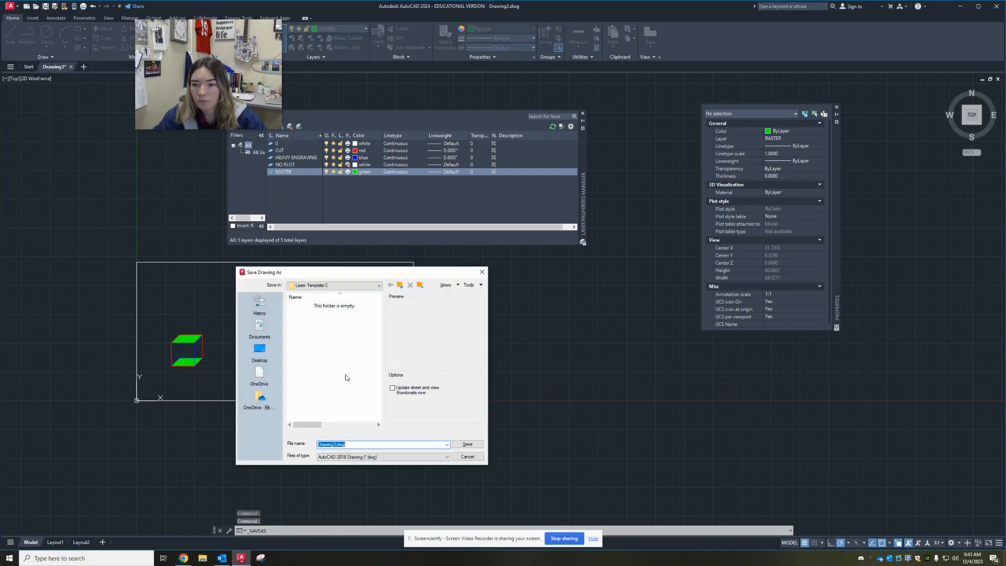
click(338, 286)
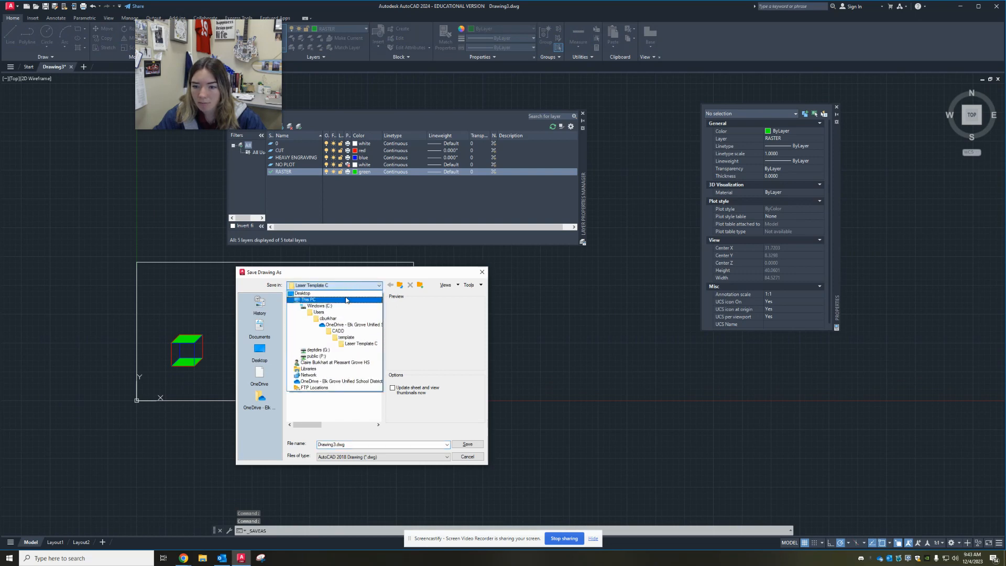
click(325, 381)
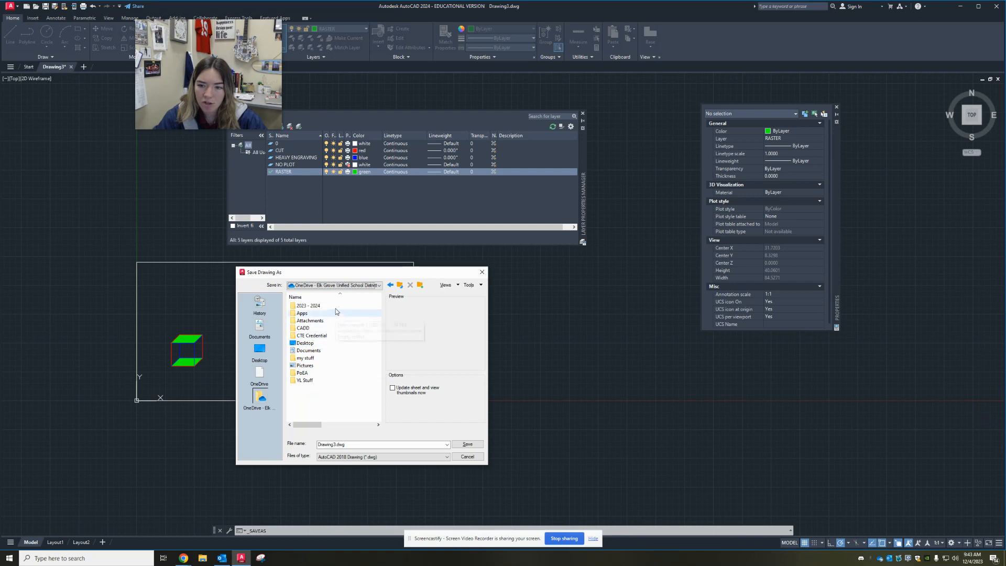
double_click(327, 328)
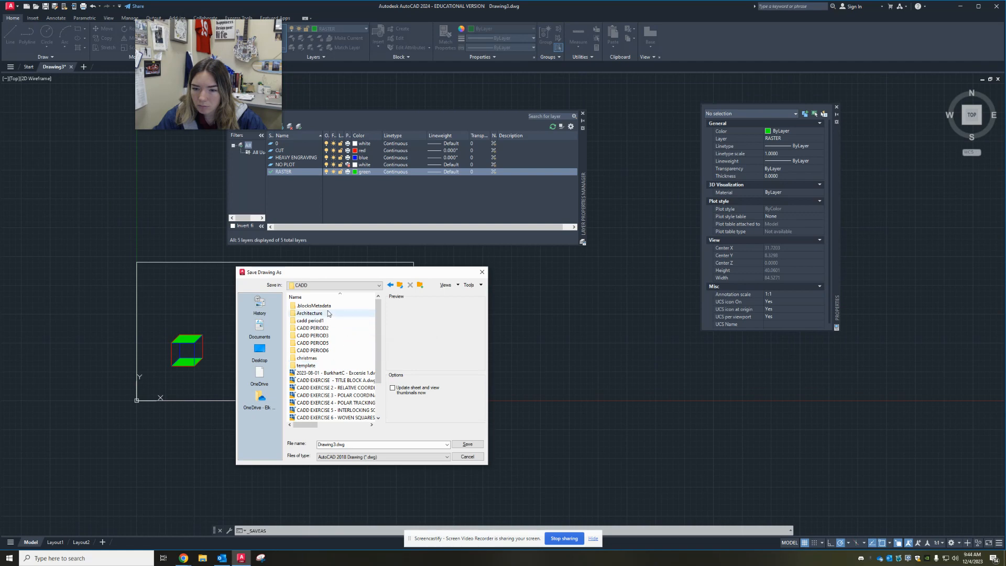
Reuse the existing 2023-08-01 exercise 1 drawing's name as the basis for the file name and open it for editing
scroll(337, 355, down, 2)
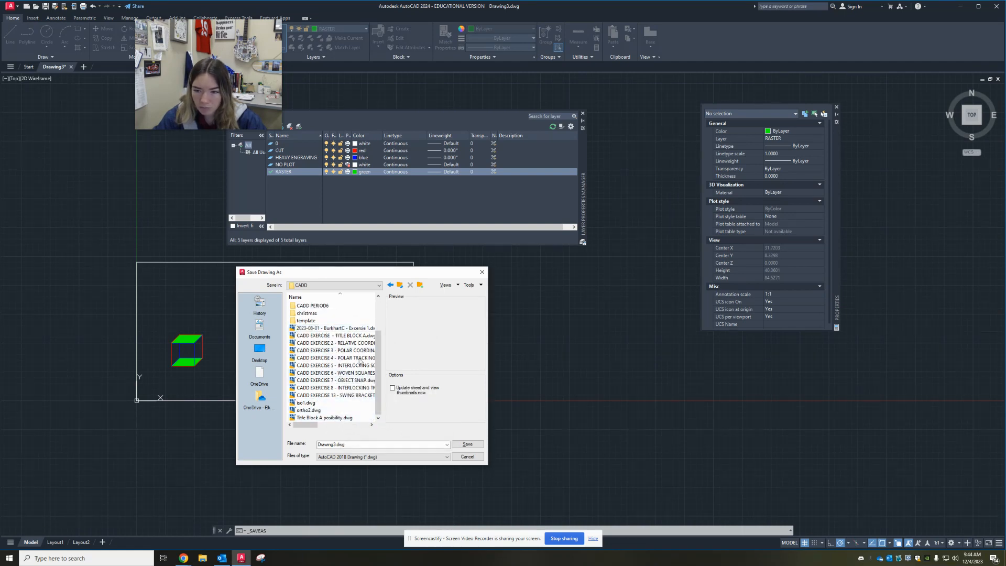
scroll(320, 375, up, 2)
click(319, 372)
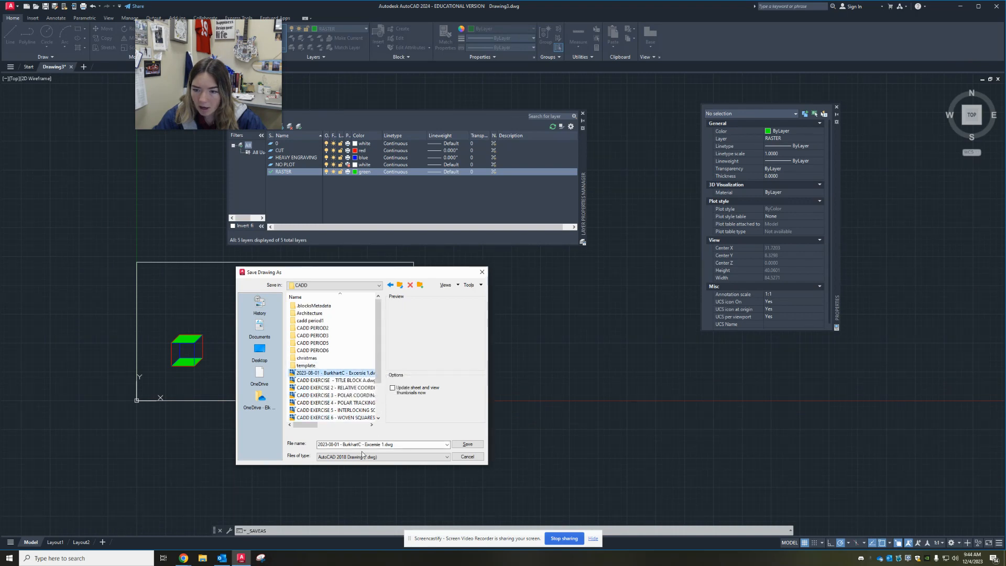
click(383, 444)
click(384, 444)
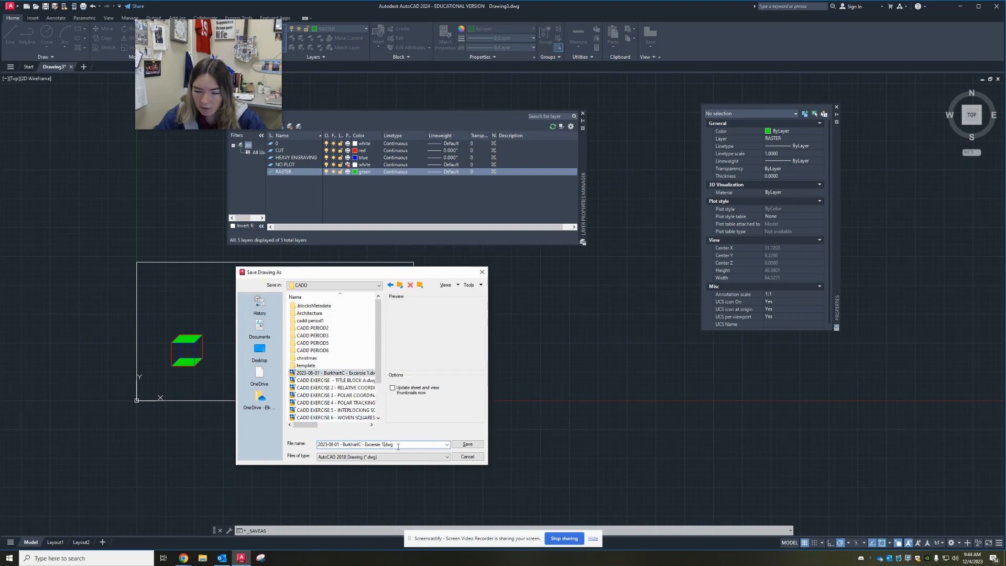